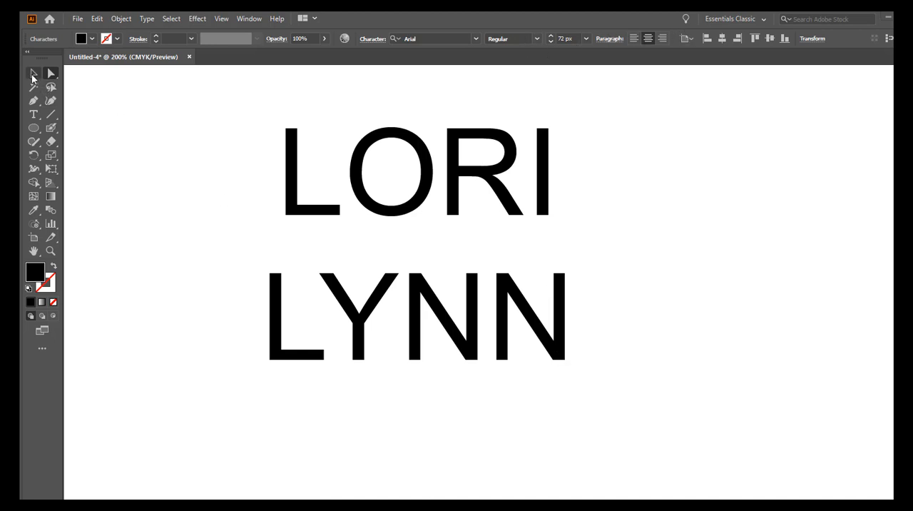
Step: Select the two-line text object and set its Arial font style to Black
left_click(34, 72)
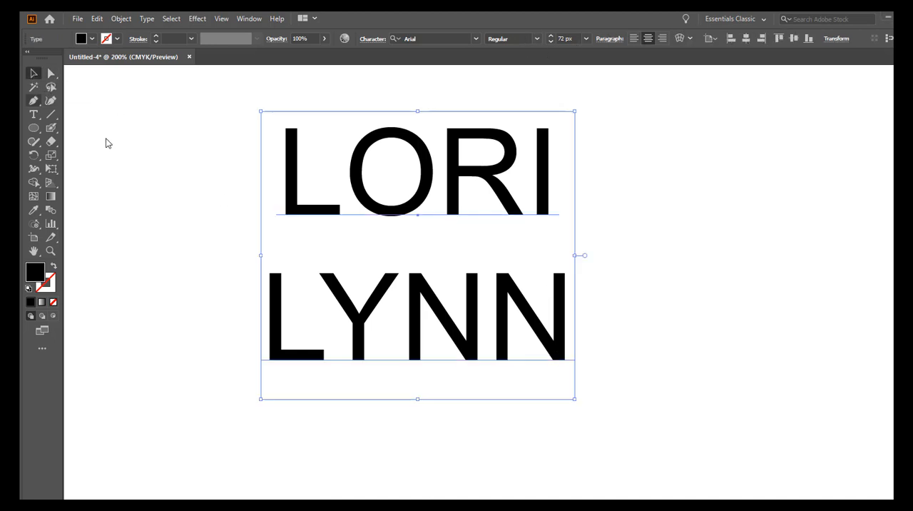
left_click(537, 40)
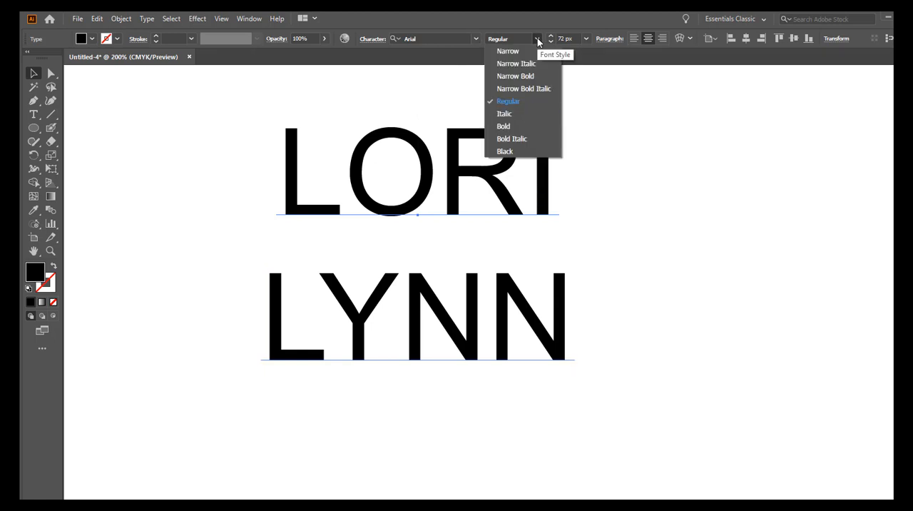
left_click(504, 151)
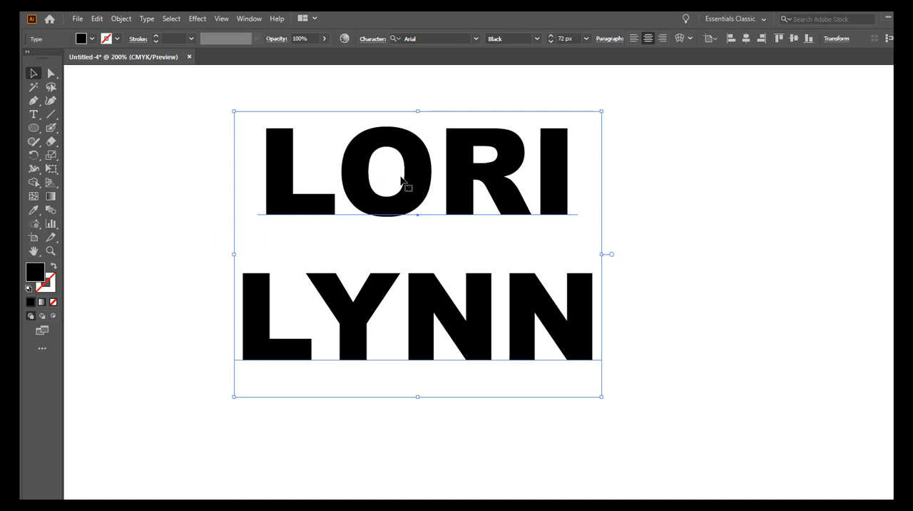
Step: Show the Appearance settings for the text, add a new fill and colour it magenta pink
left_click(250, 20)
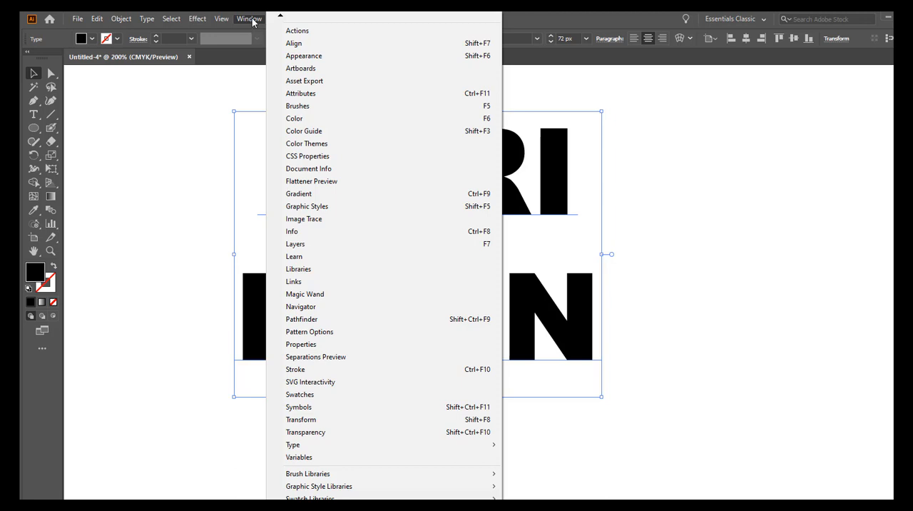
left_click(305, 57)
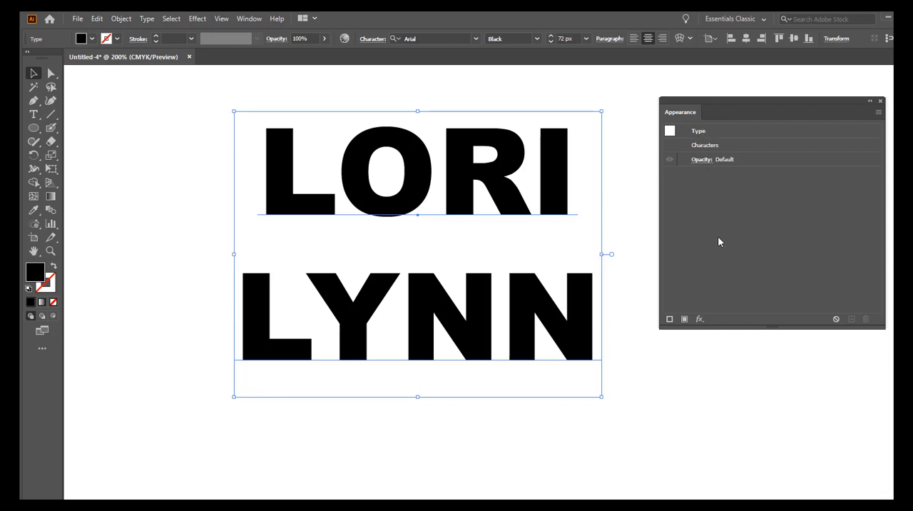
left_click(684, 320)
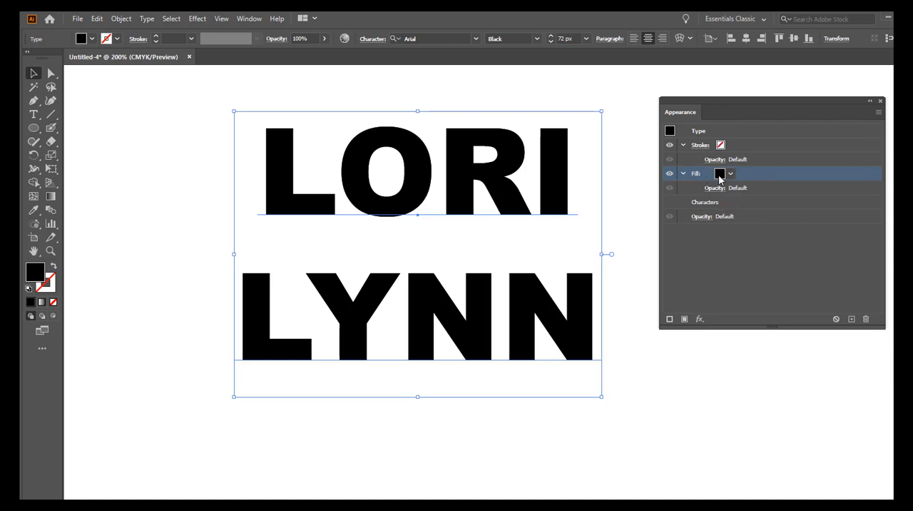
left_click(731, 177)
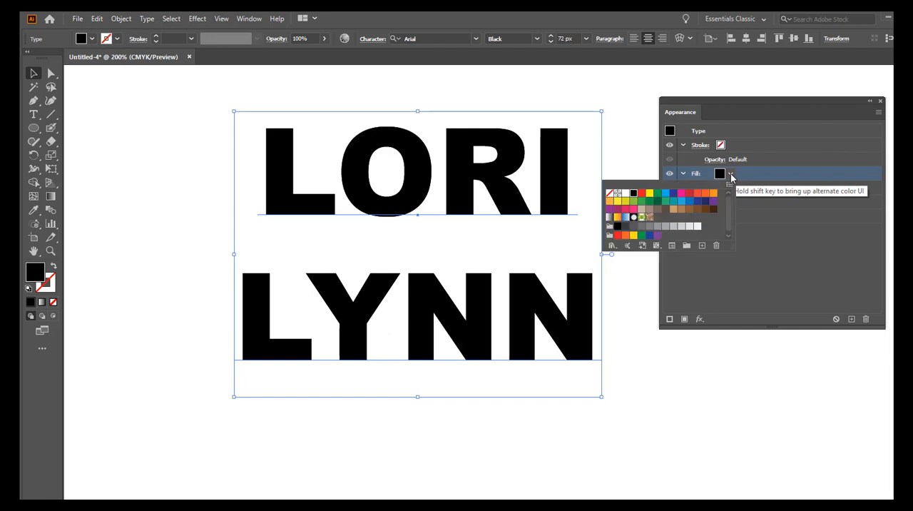
left_click(681, 195)
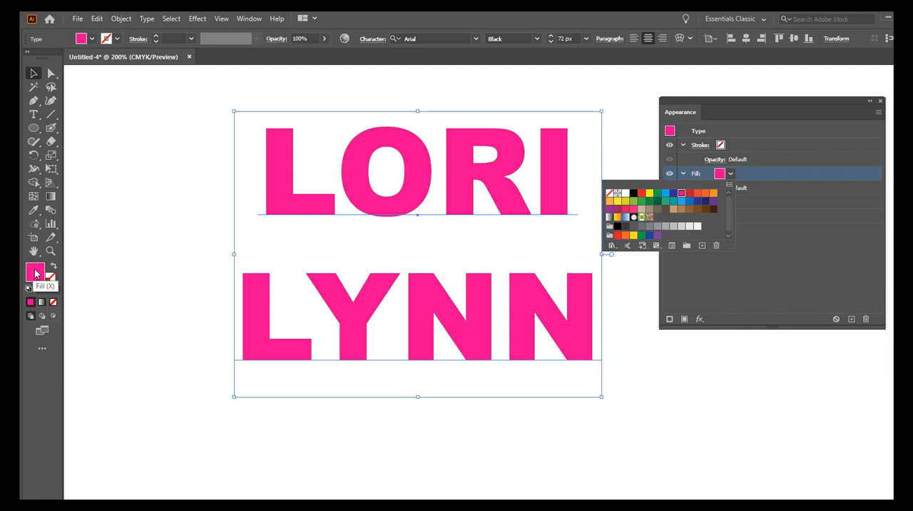
left_click(762, 212)
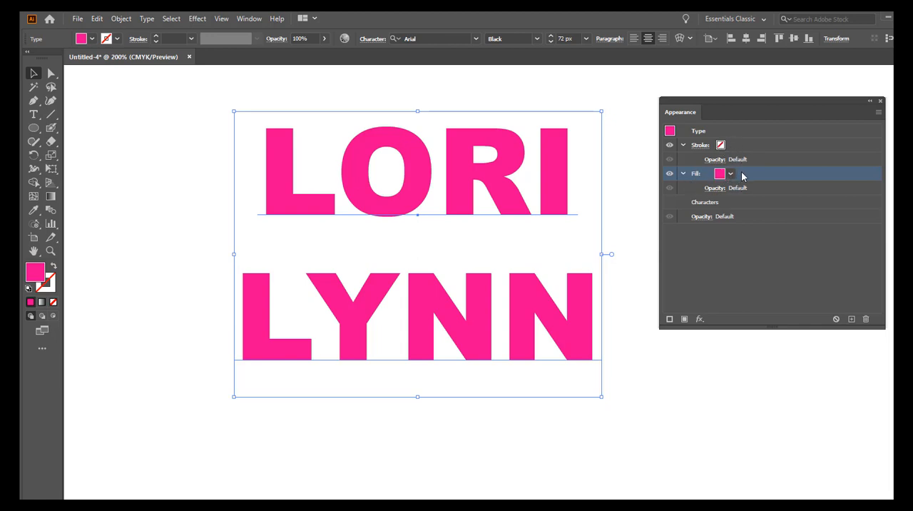
Step: Add a second fill to the text and set the lower fill's colour to CMYK Cyan
left_click(684, 319)
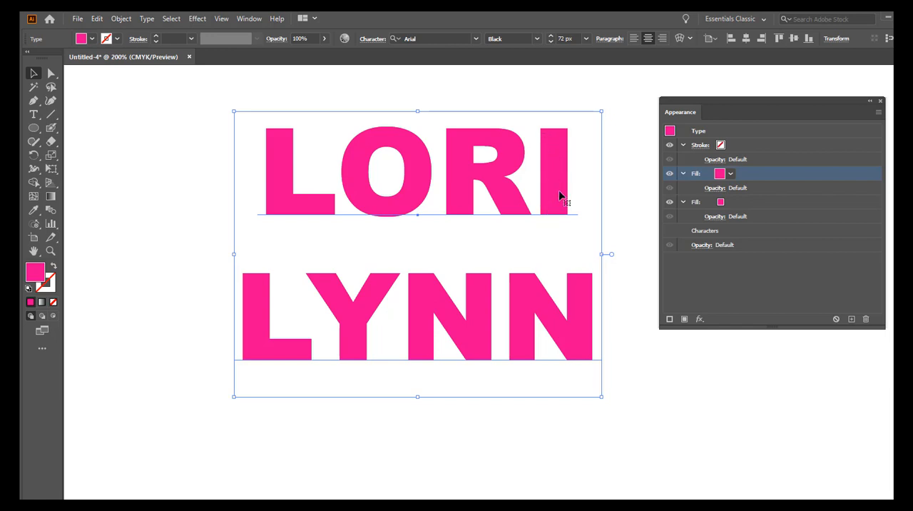
left_click(722, 204)
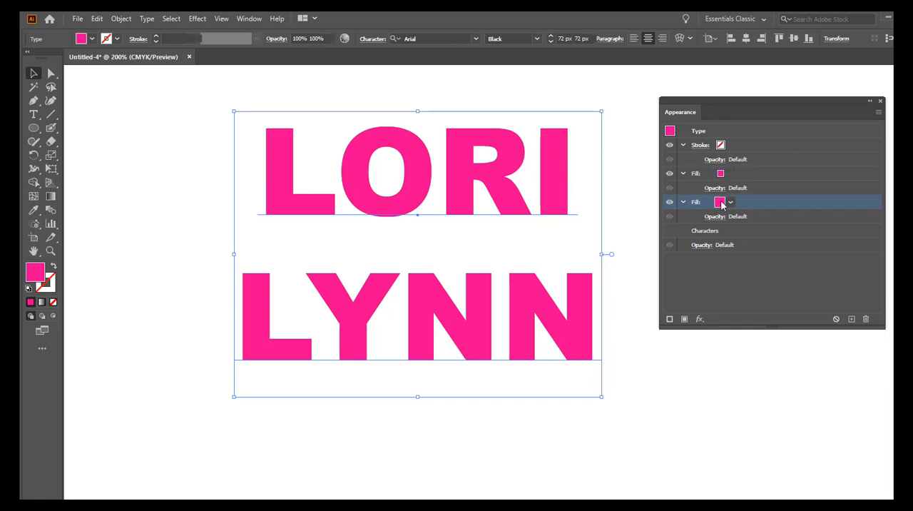
left_click(730, 205)
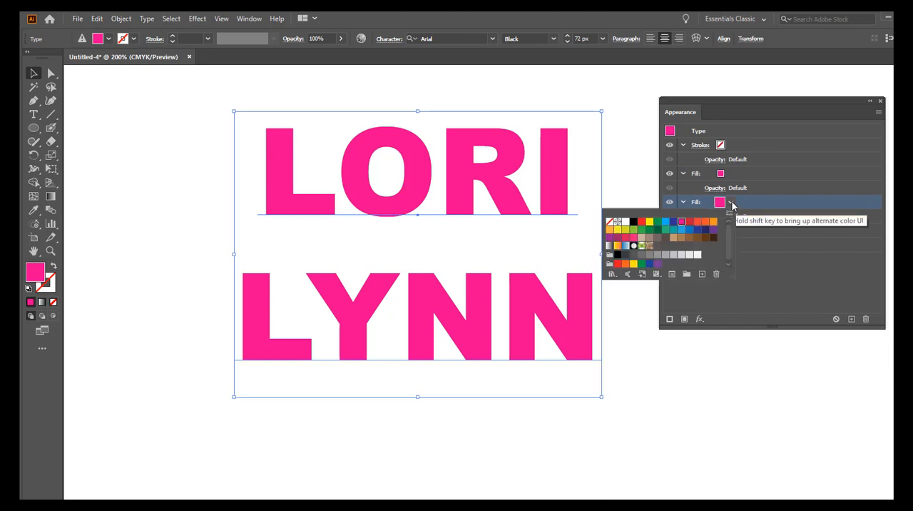
left_click(665, 222)
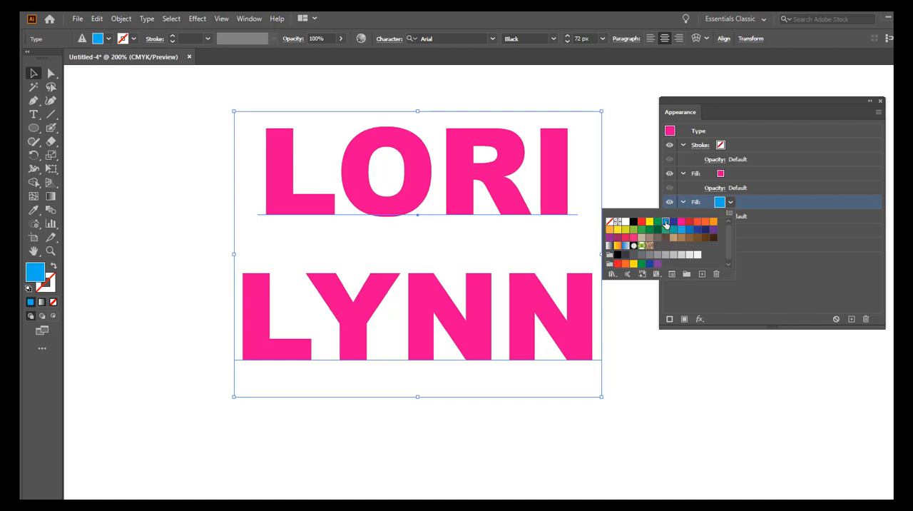
left_click(783, 236)
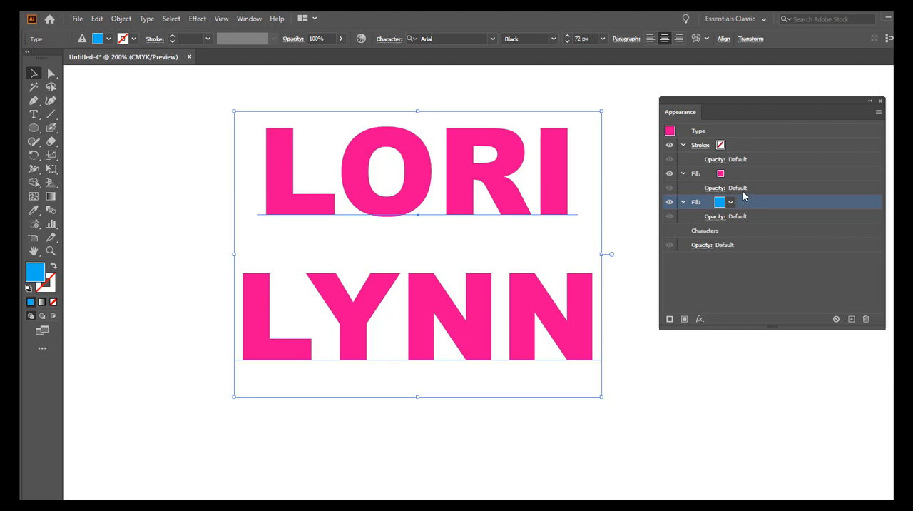
Step: Add an Offset Path effect to the cyan fill with an offset of 1.5 px
left_click(701, 319)
mouse_move(749, 107)
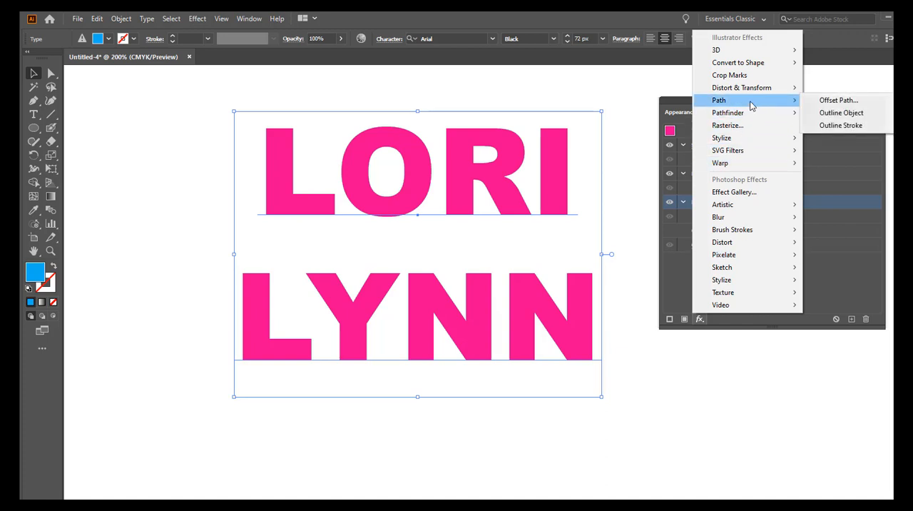
left_click(824, 101)
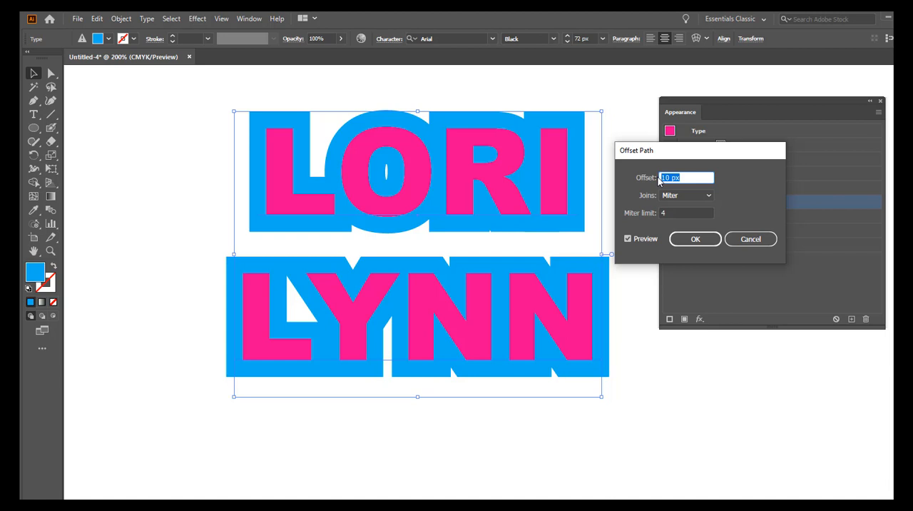
type("1.5")
Step: Compare Round and Miter joins for the offset and apply the effect with Miter joins
left_click(680, 195)
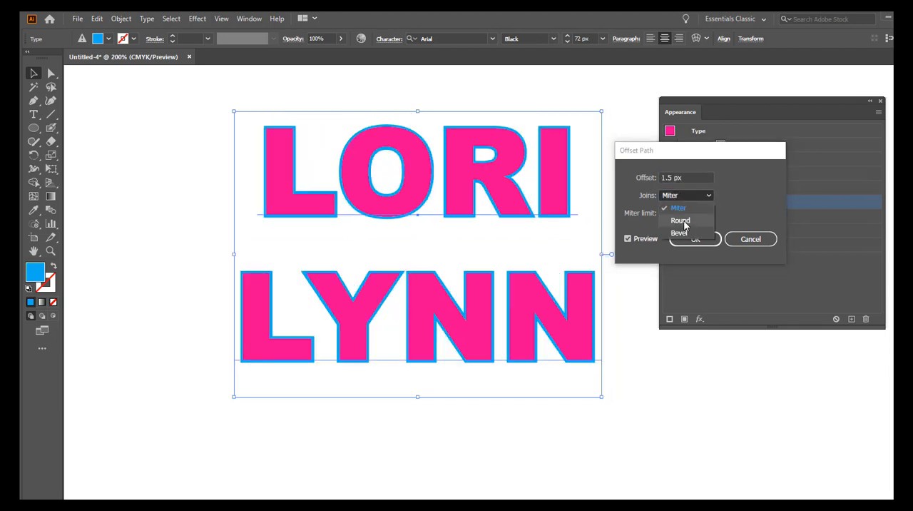
left_click(681, 221)
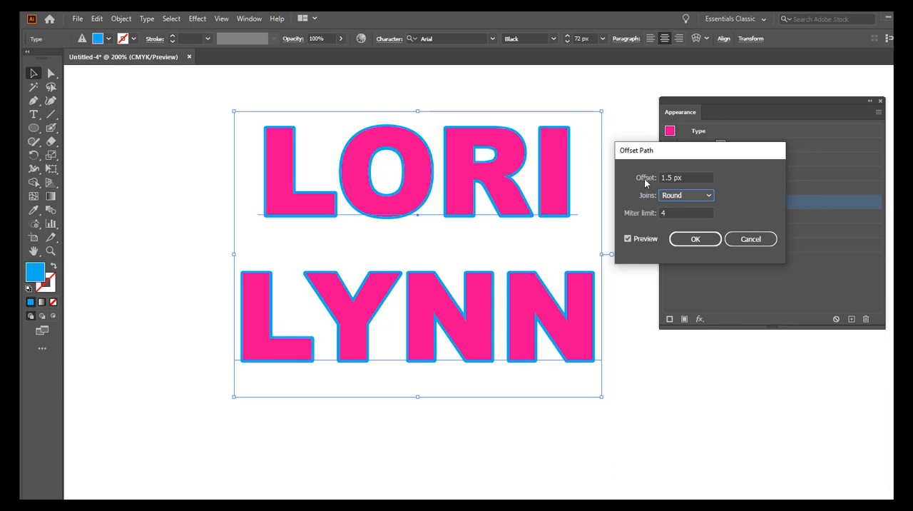
left_click(673, 199)
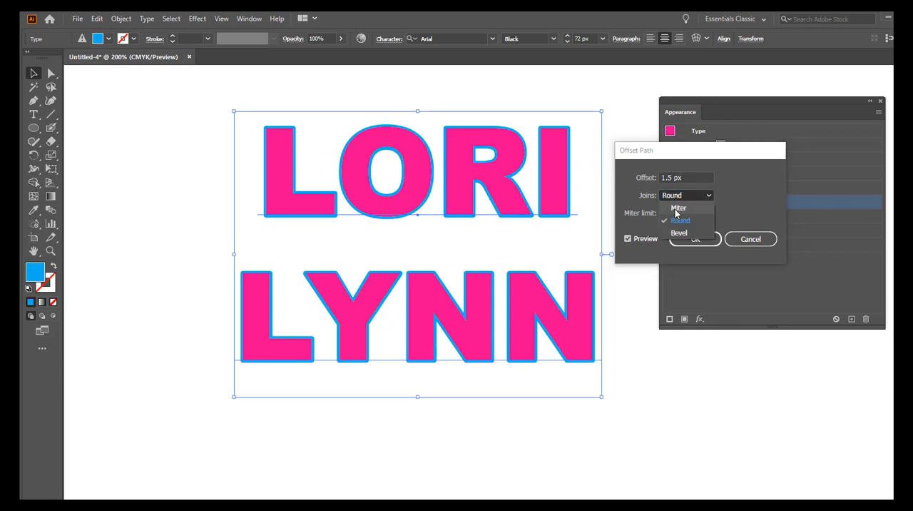
left_click(676, 208)
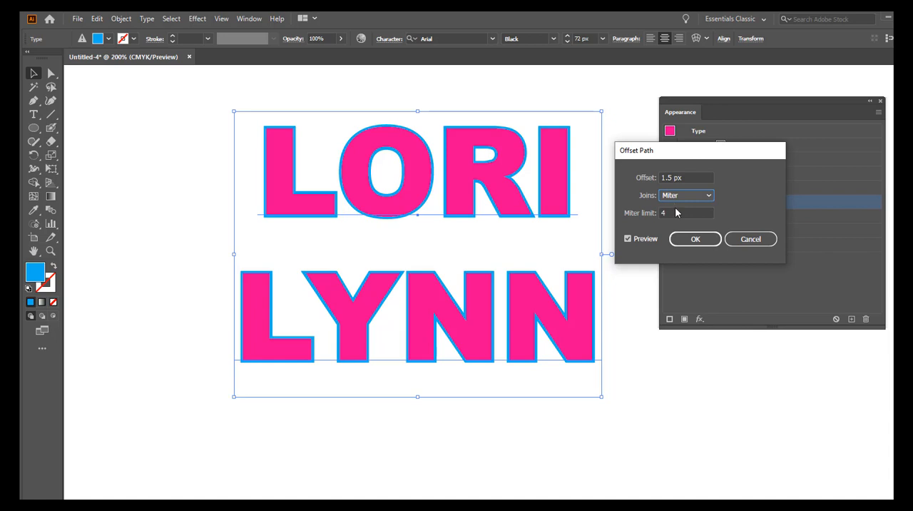
left_click(675, 198)
left_click(679, 220)
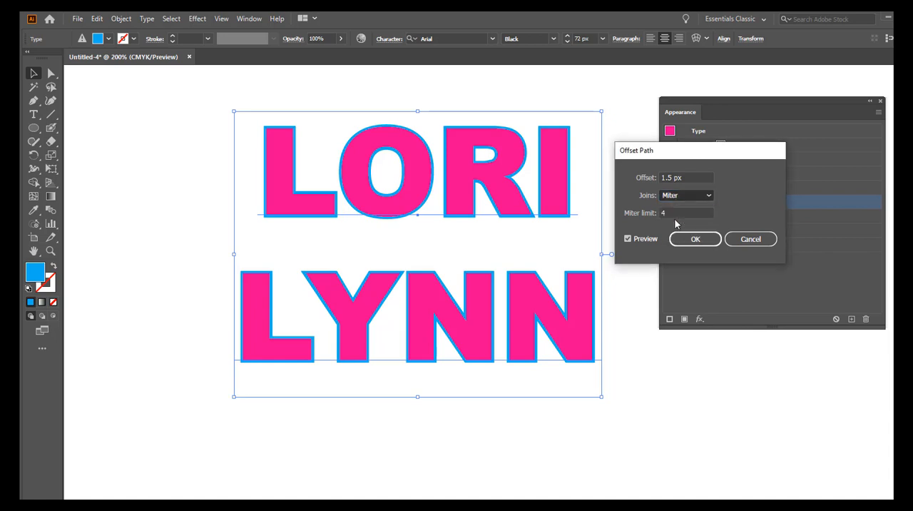
left_click(674, 196)
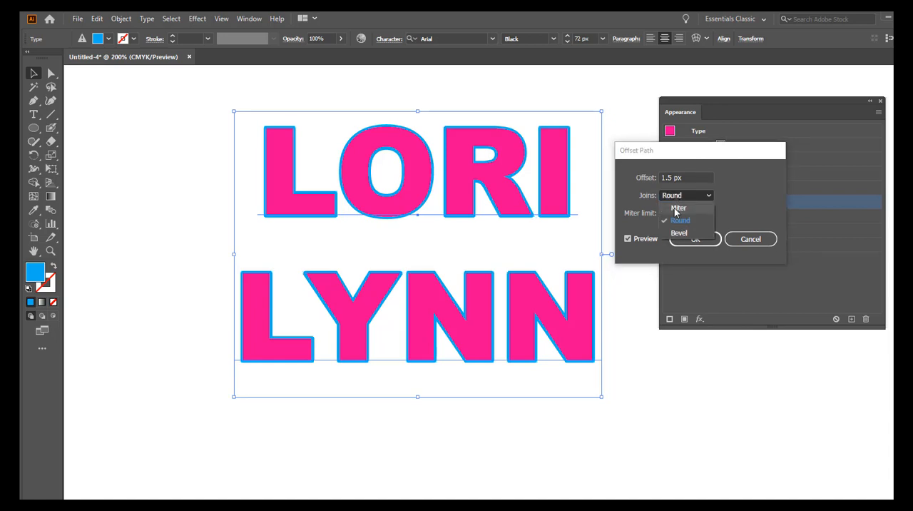
left_click(674, 209)
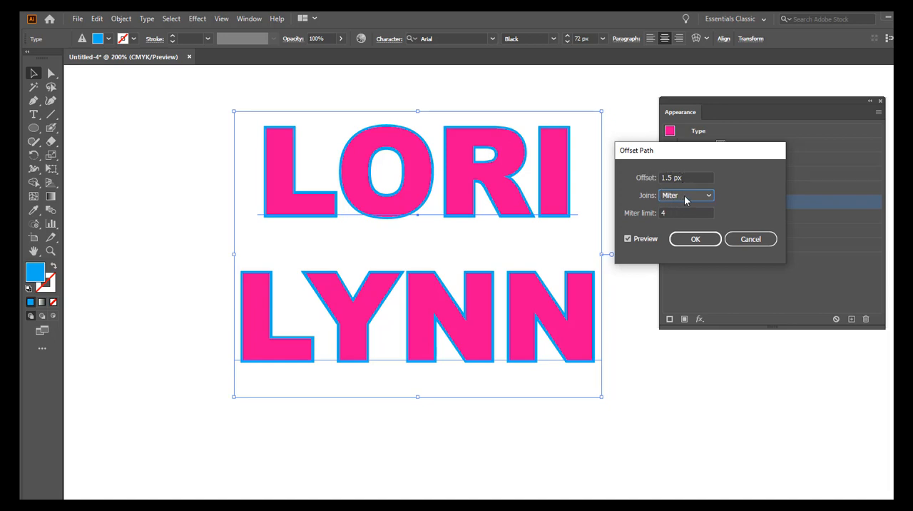
left_click(695, 239)
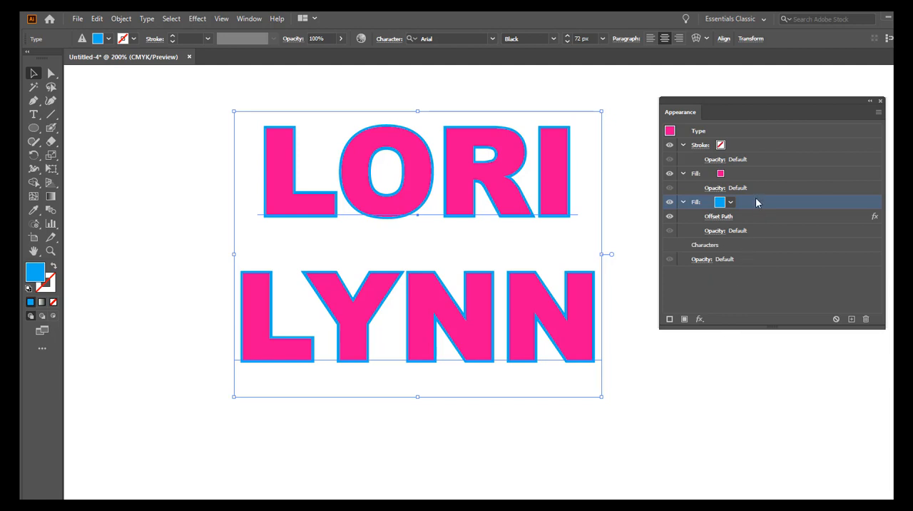
left_click(684, 319)
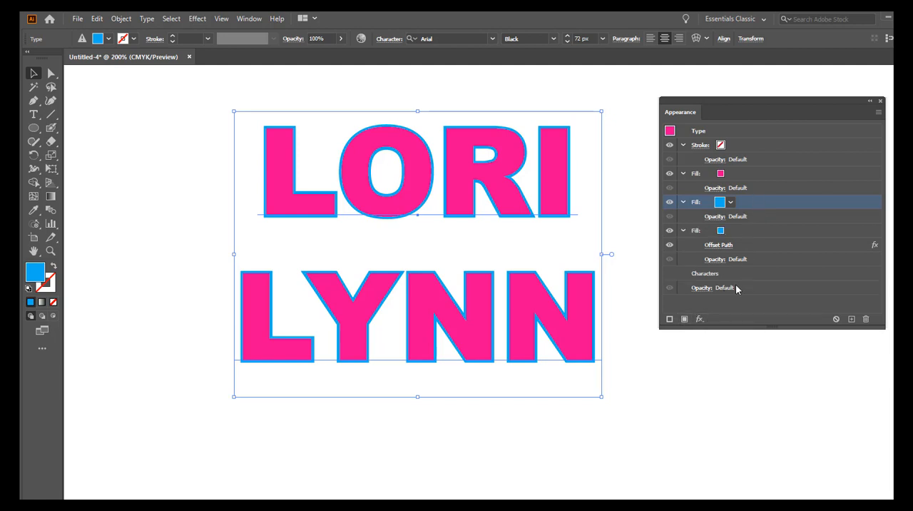
left_click(722, 233)
left_click(729, 232)
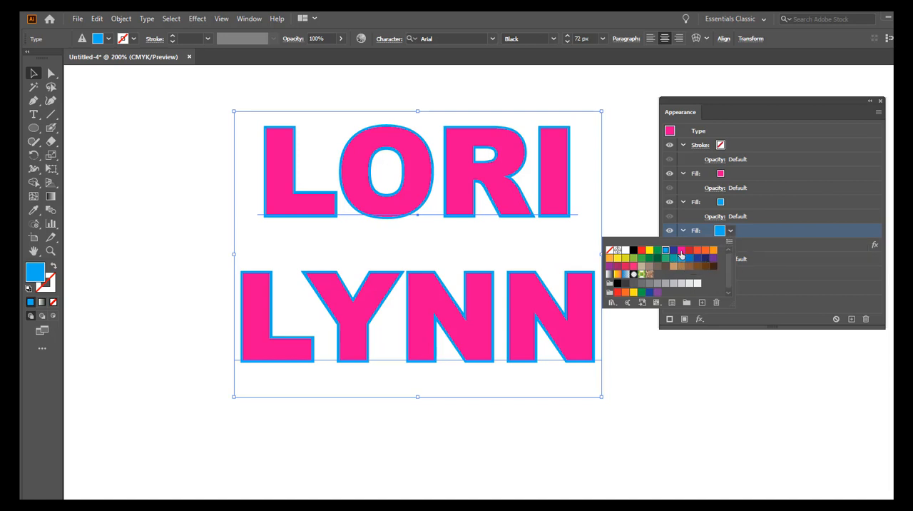
left_click(697, 250)
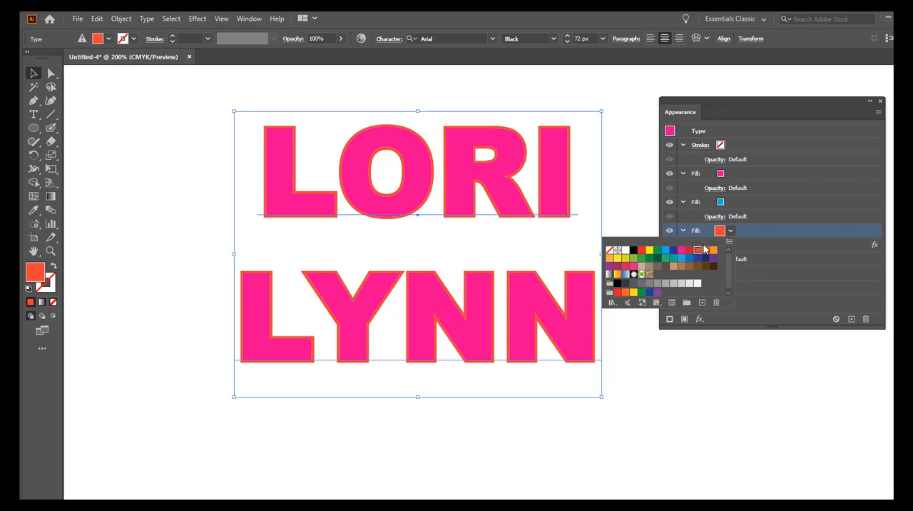
left_click(780, 299)
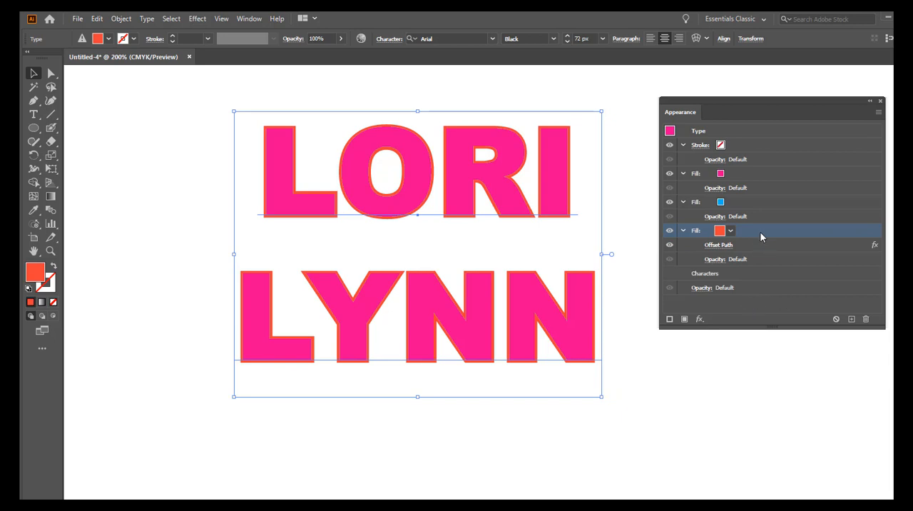
key("ctrl+z")
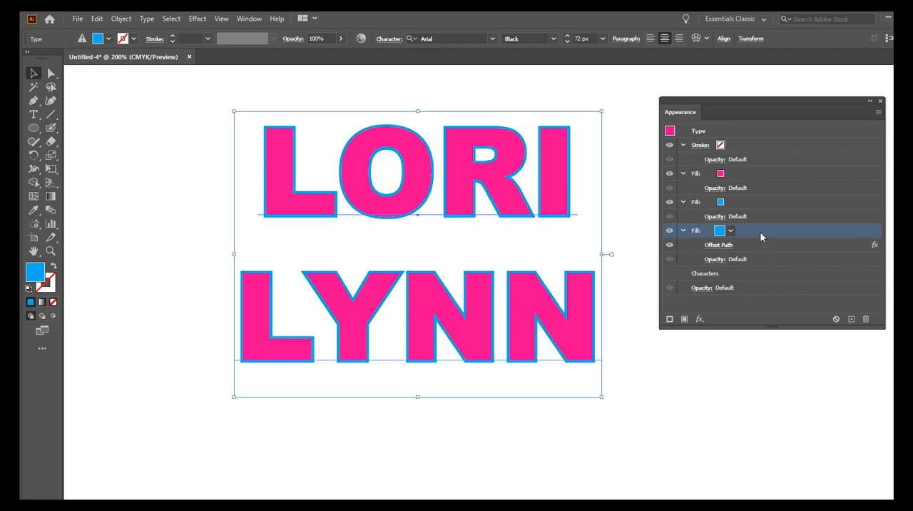
key("ctrl+z")
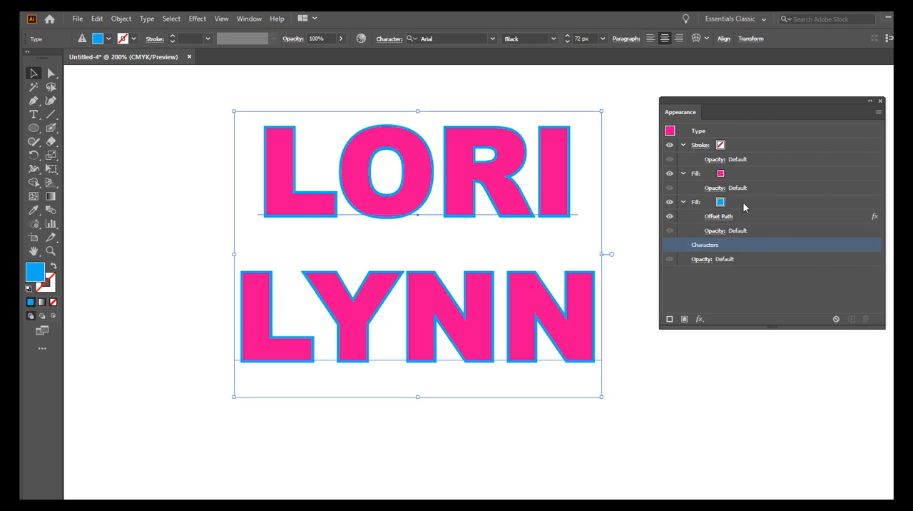
Step: Add another fill based on the cyan one, move it beneath the fill with the Offset Path effect, and select it
left_click(743, 203)
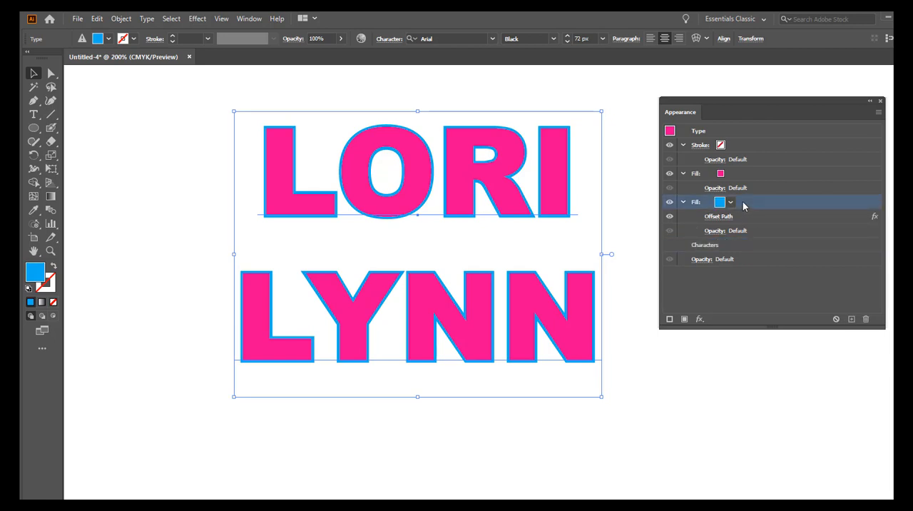
left_click(683, 319)
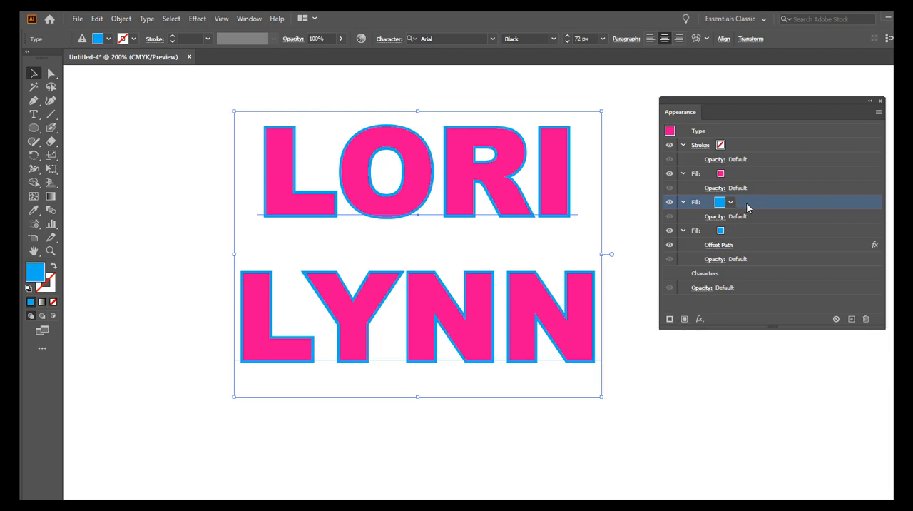
left_click_drag(749, 208, 740, 266)
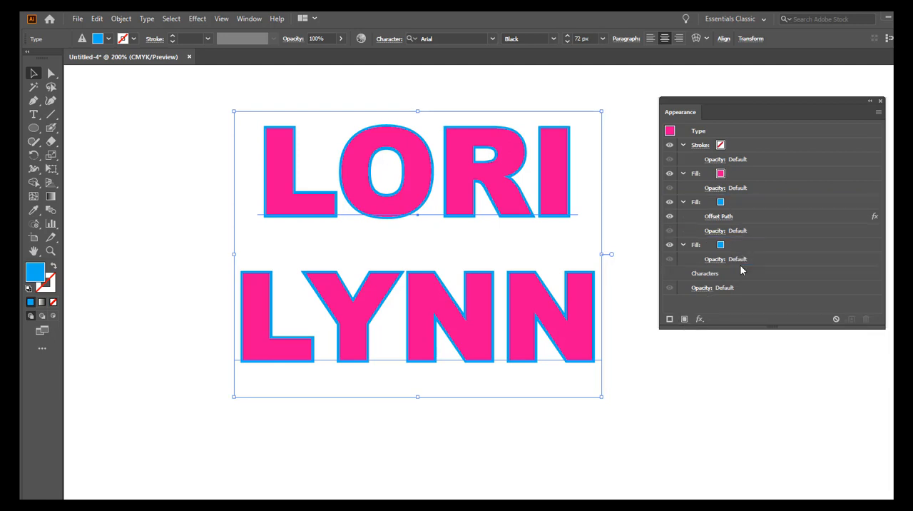
left_click(722, 246)
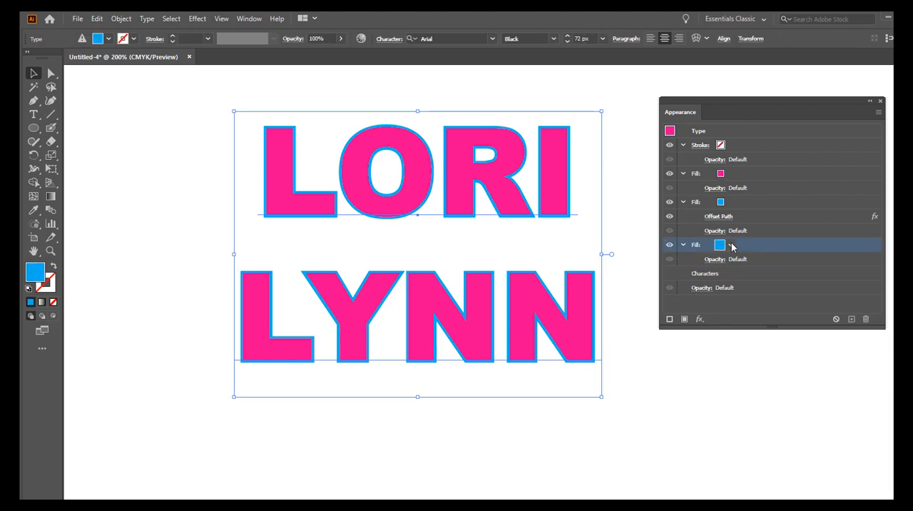
Step: Set the lowest fill's colour to the orange-red swatch
left_click(730, 245)
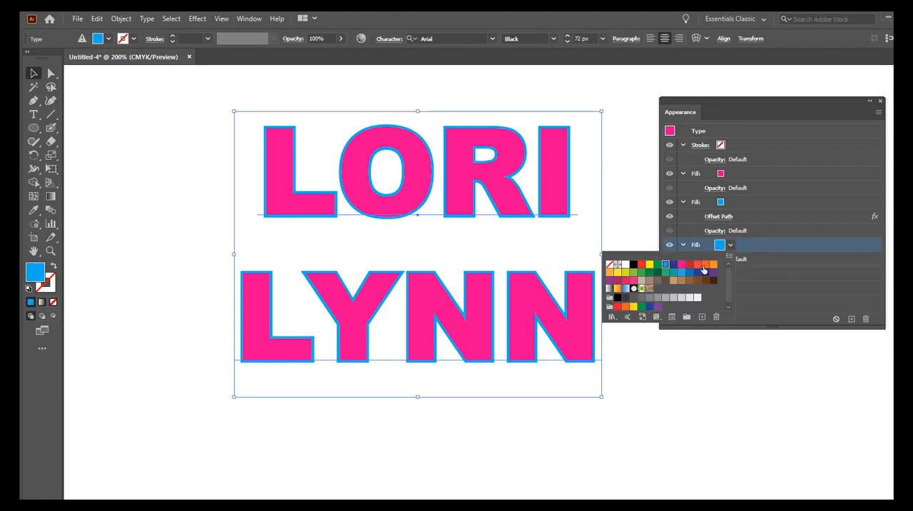
left_click(697, 265)
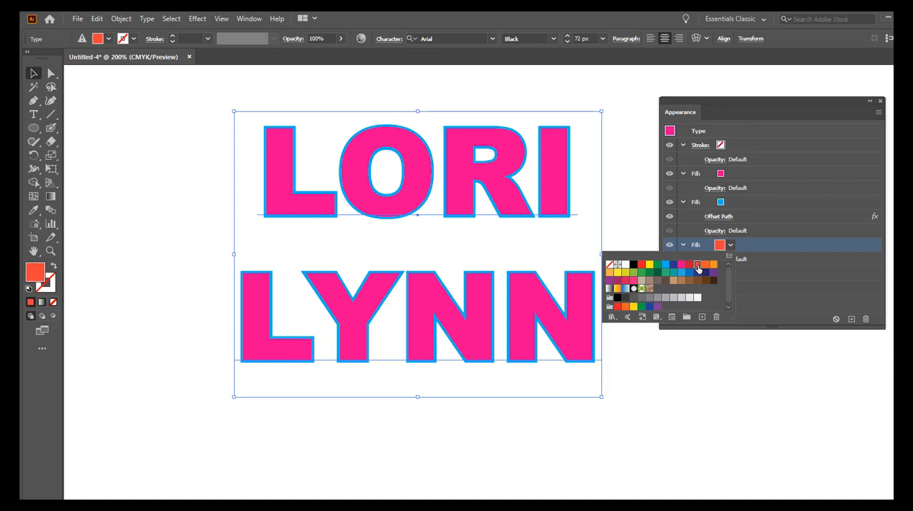
left_click(768, 305)
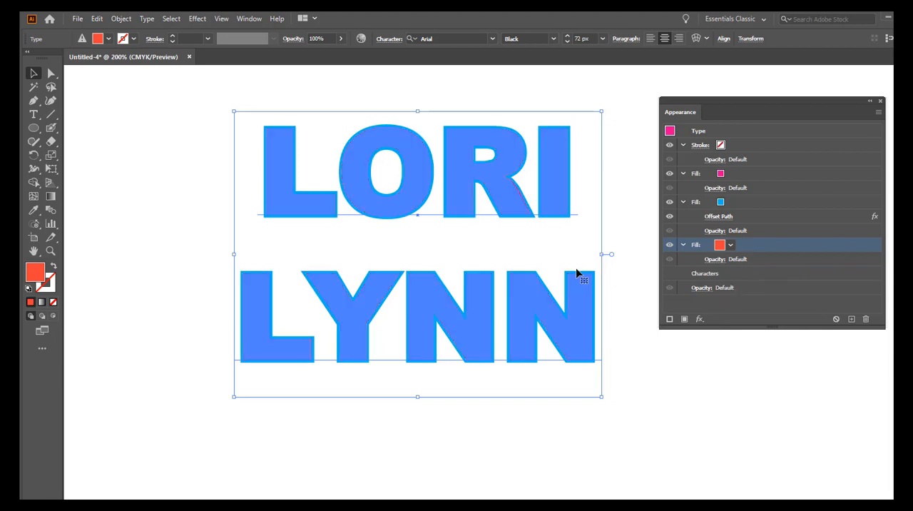
Step: Add an Offset Path effect to the orange-red fill with an offset of 3 px and Miter joins
left_click(699, 319)
mouse_move(729, 103)
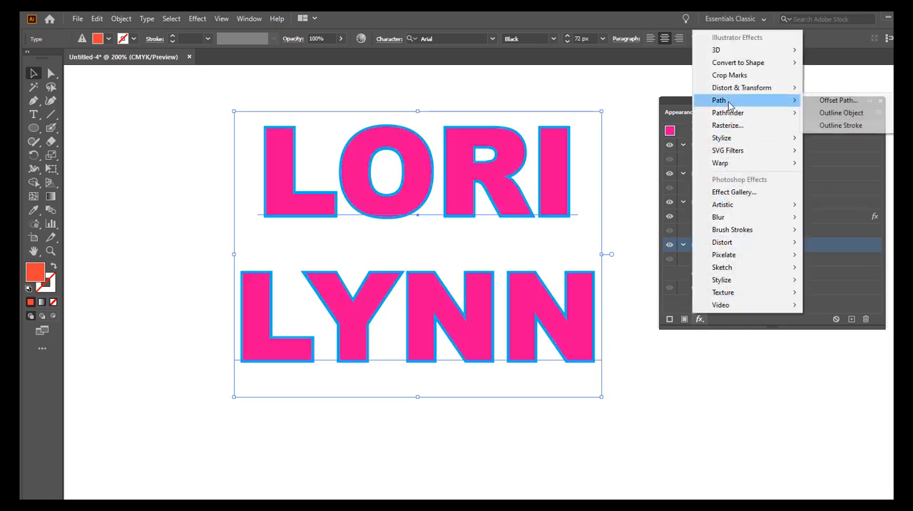
left_click(819, 102)
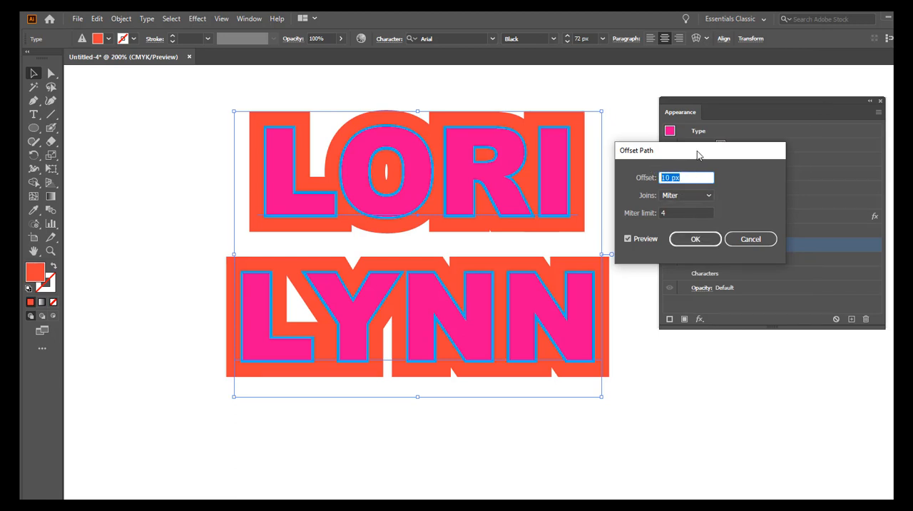
left_click_drag(699, 155, 776, 166)
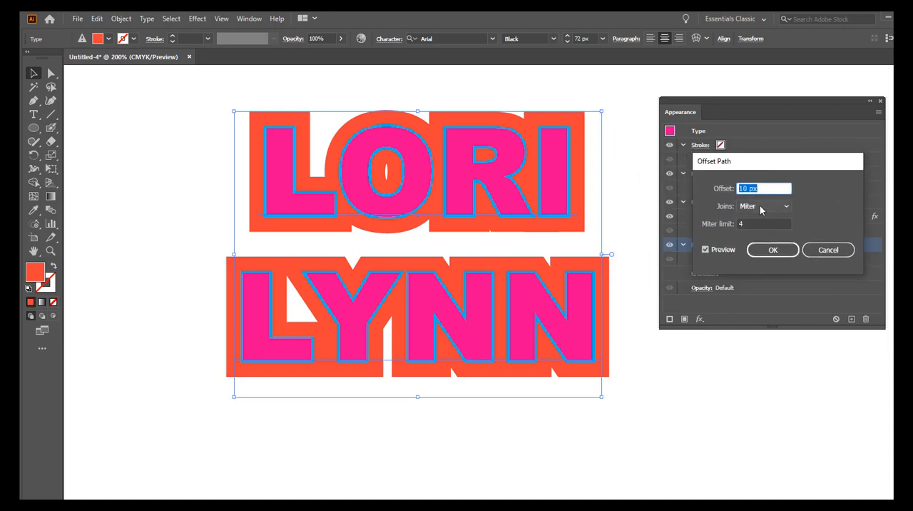
type("3")
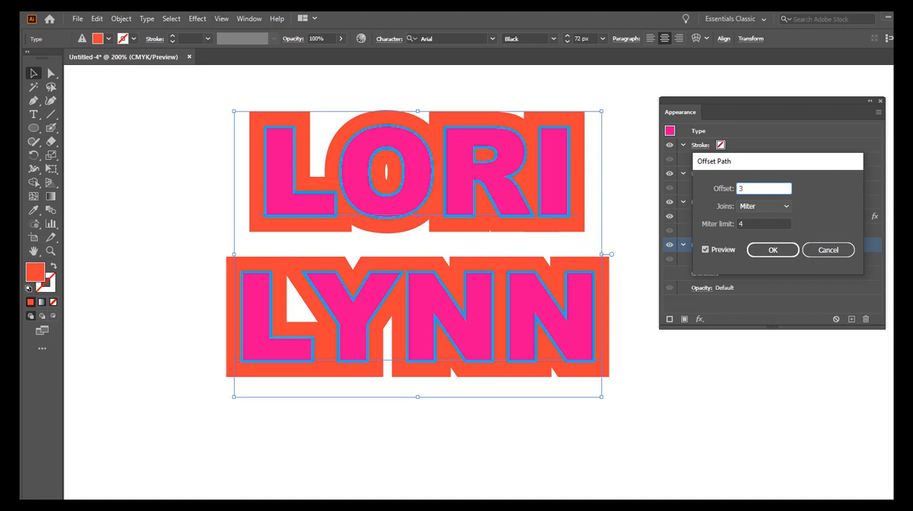
left_click(771, 254)
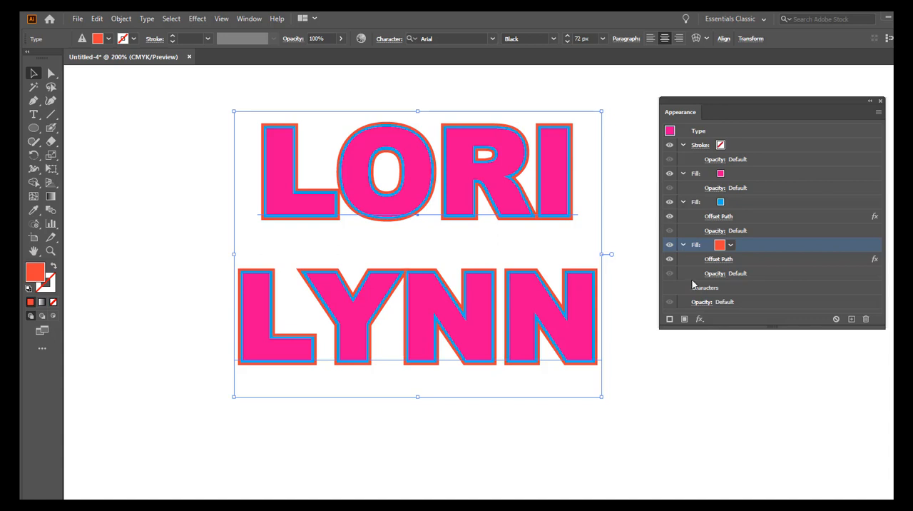
Step: Add another fill based on the orange-red one and move the plain copy beneath the orange-red fill that has the Offset Path effect
left_click(685, 318)
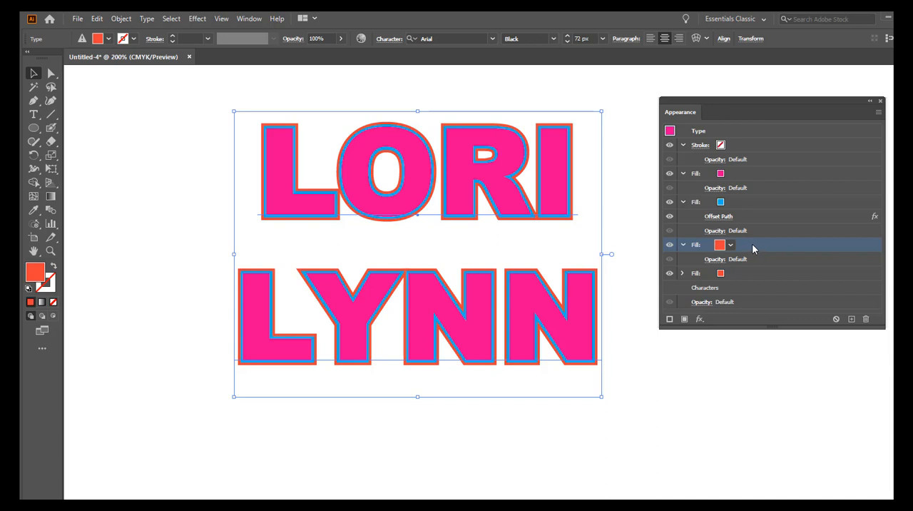
left_click(682, 275)
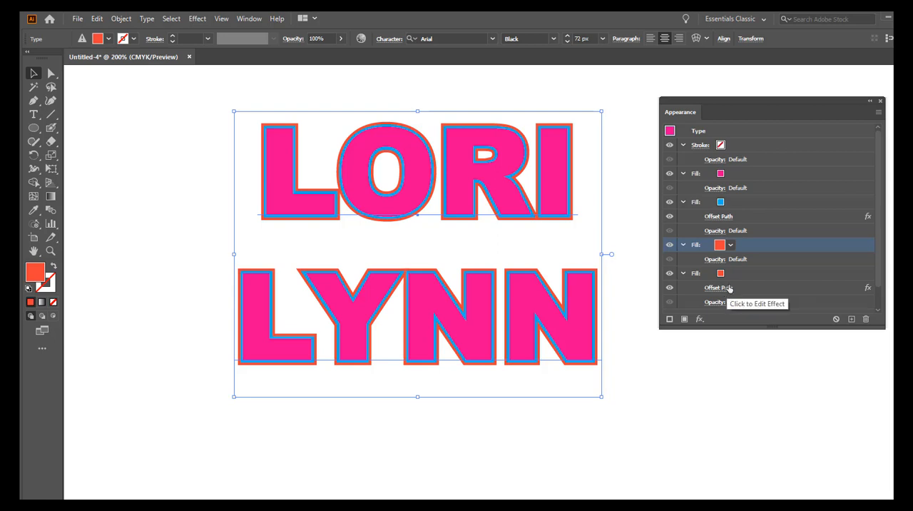
left_click(683, 273)
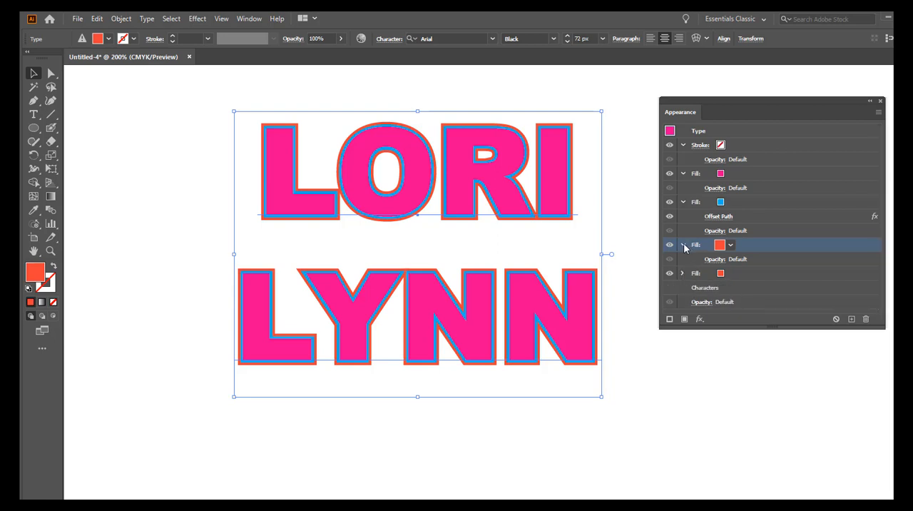
left_click(683, 245)
left_click_drag(754, 245, 756, 266)
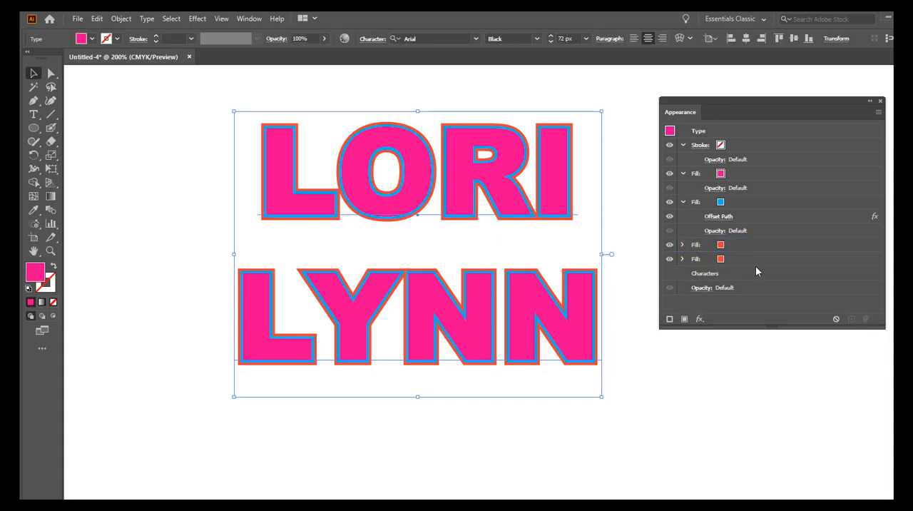
left_click(682, 259)
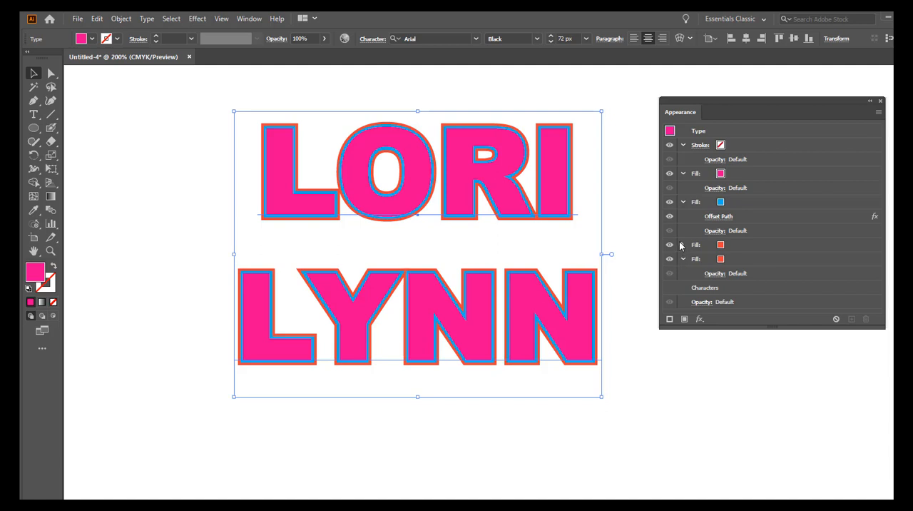
left_click(682, 245)
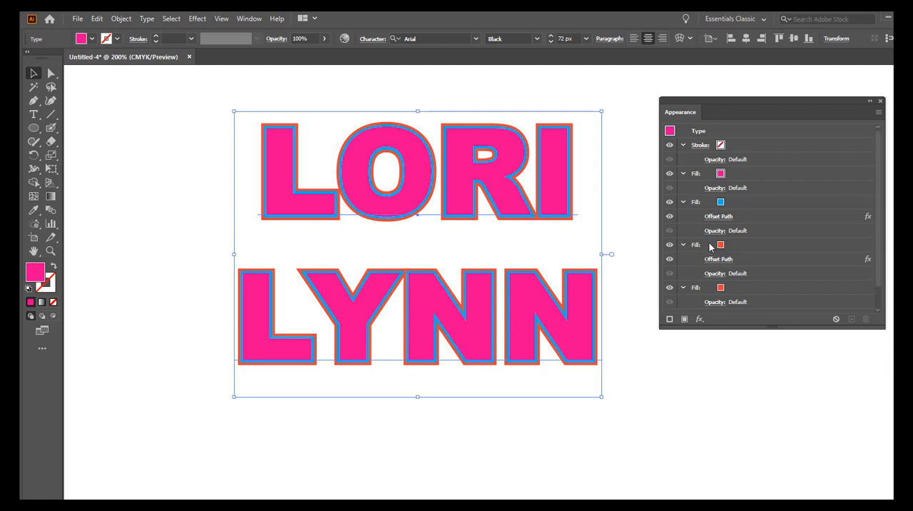
Step: Set the lowest fill's colour to the purple swatch C=75 M=100 Y=0 K=0
scroll(699, 264, "down", 1)
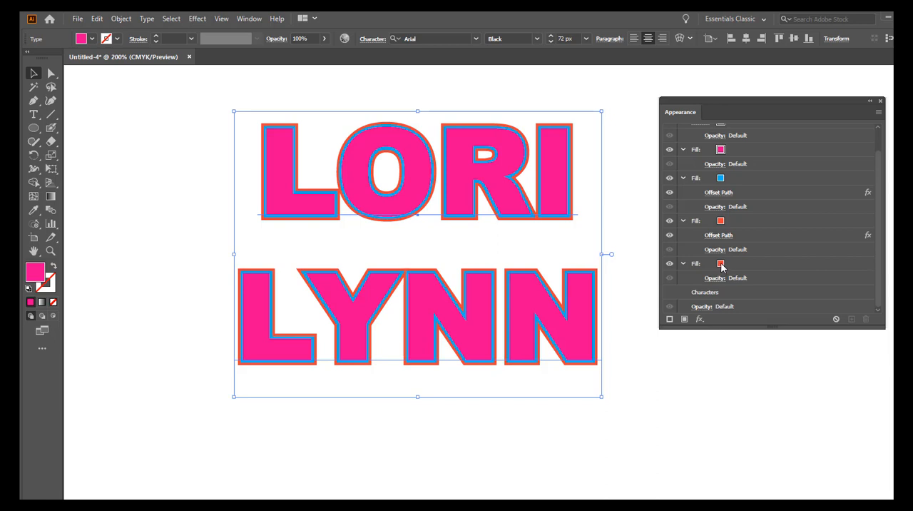
left_click(721, 265)
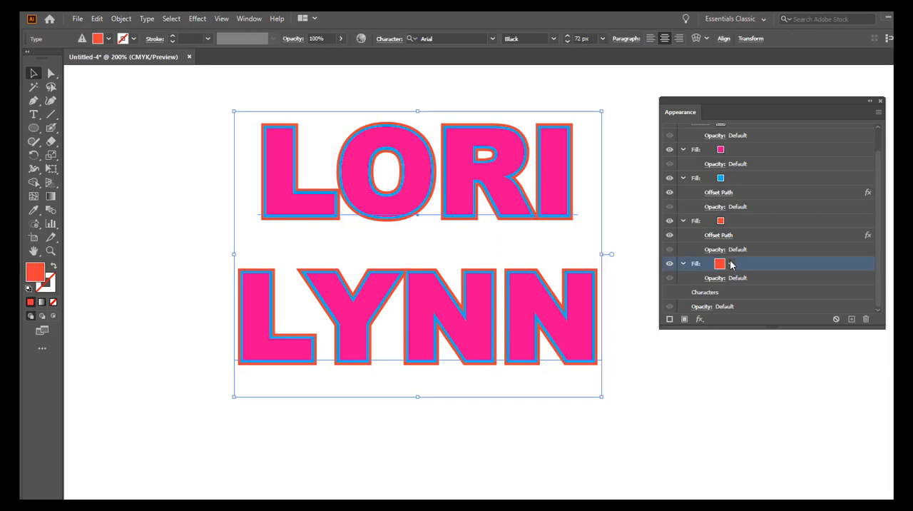
left_click(730, 264)
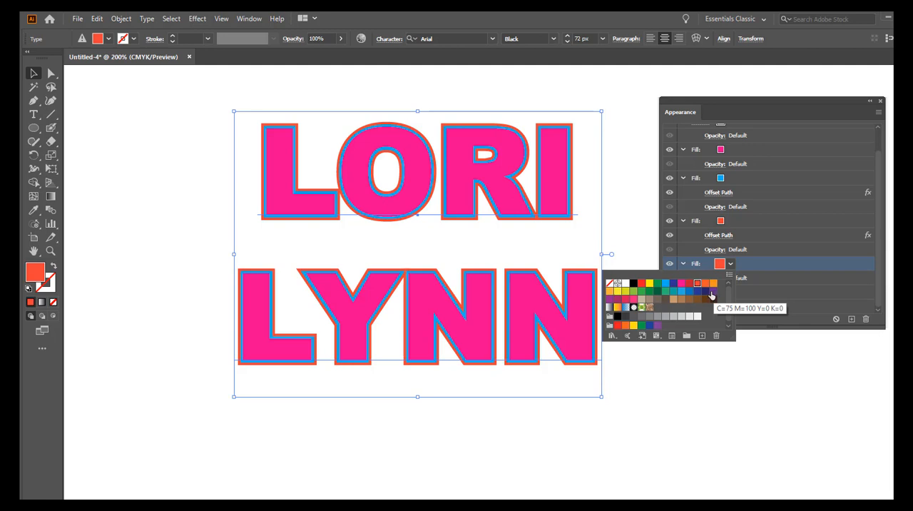
left_click(712, 293)
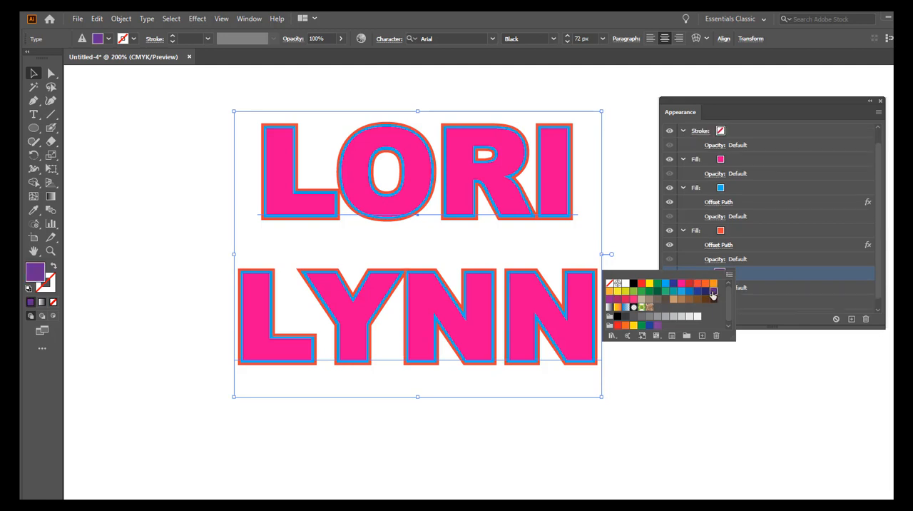
left_click(768, 303)
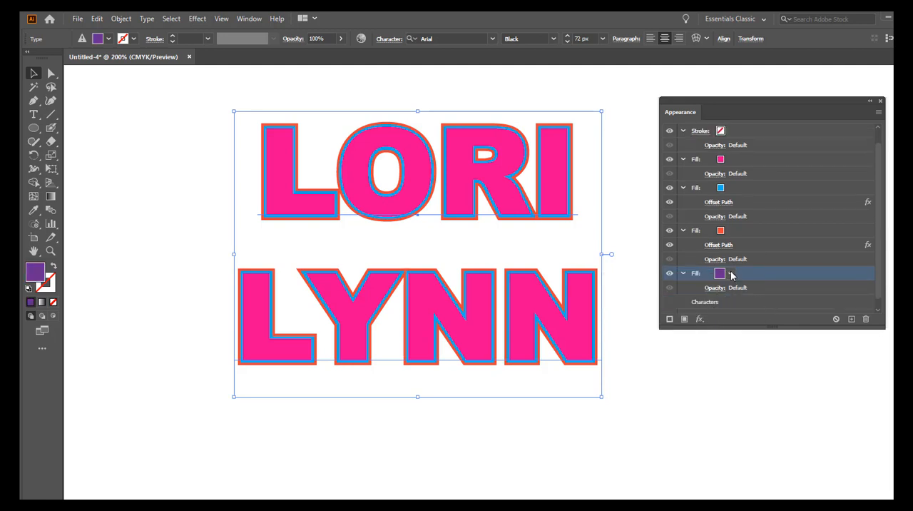
Step: Add an Offset Path effect to the purple fill with an offset of 8 px and Round joins
left_click(699, 318)
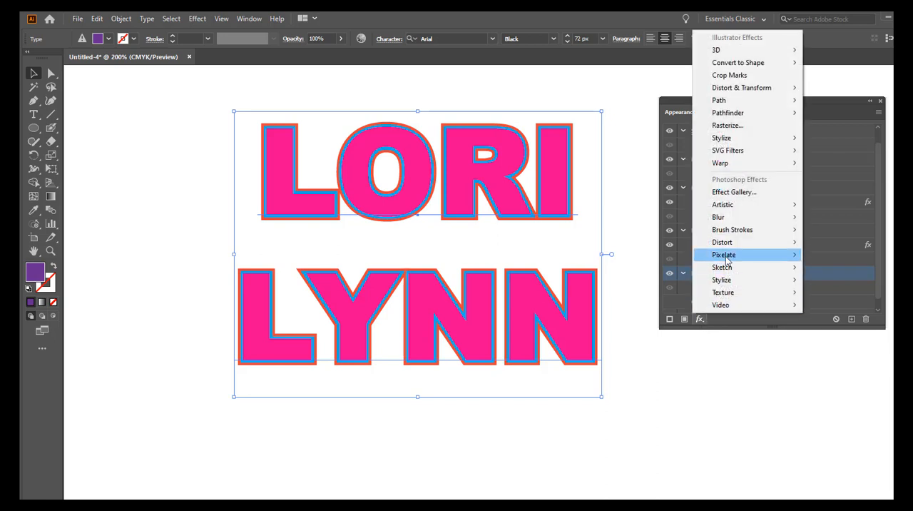
mouse_move(741, 103)
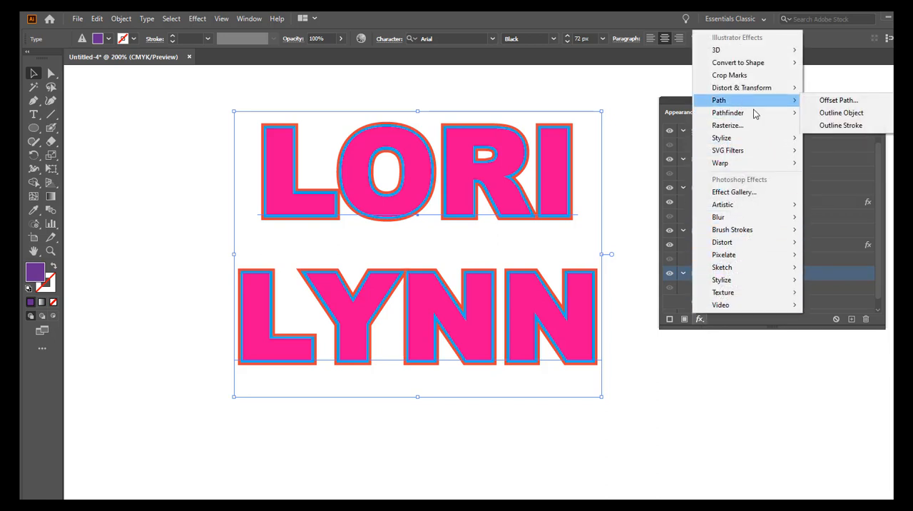
left_click(828, 102)
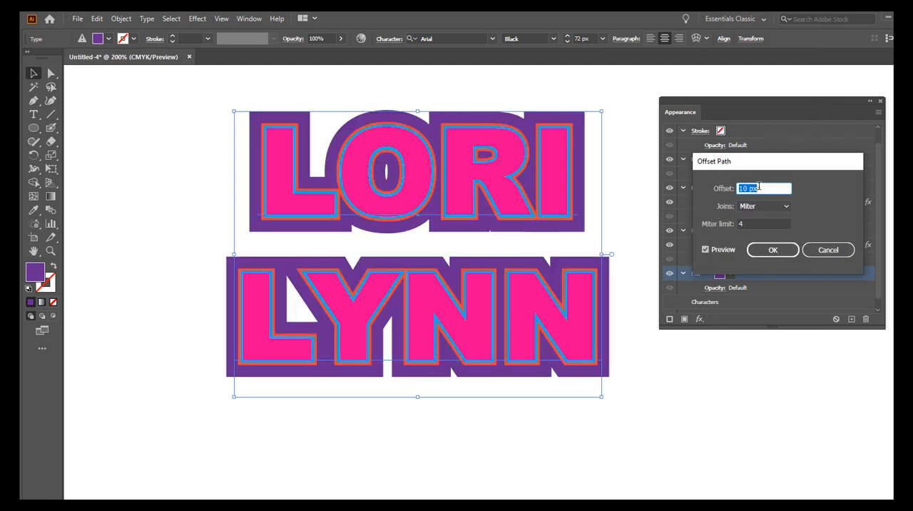
type("8")
left_click(760, 207)
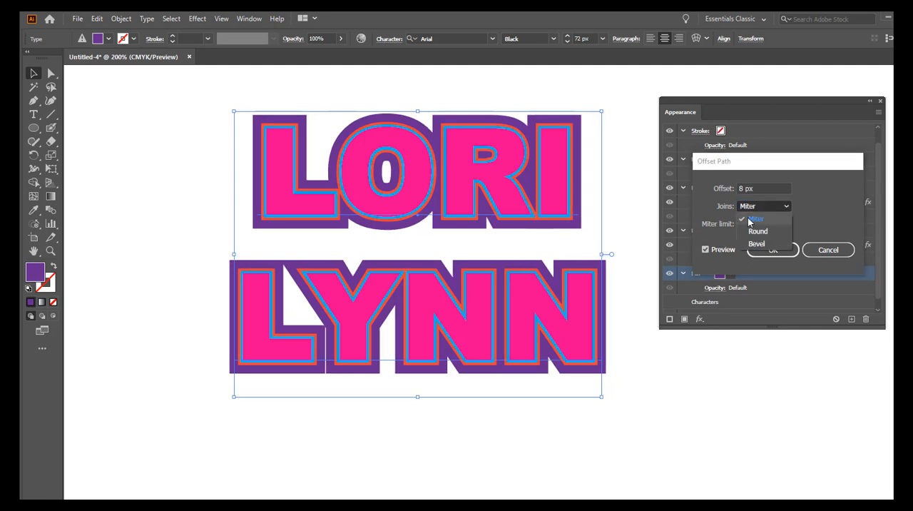
left_click(750, 231)
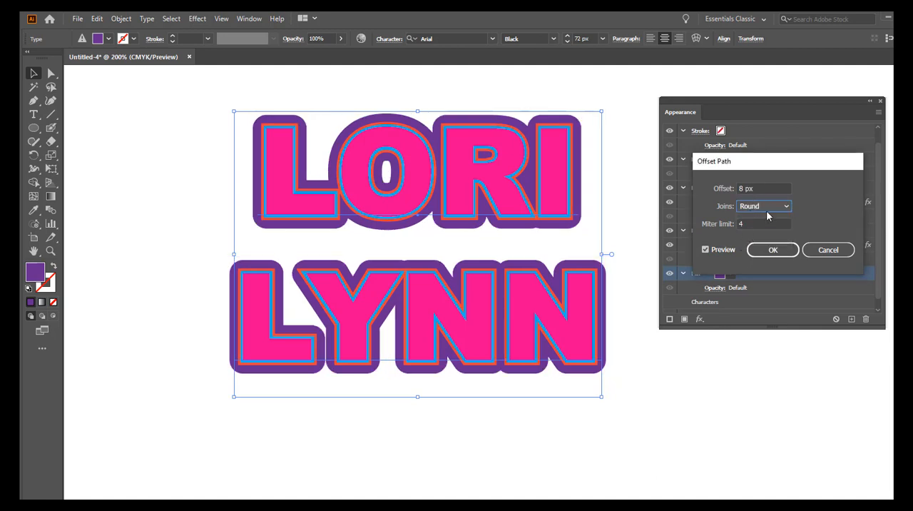
left_click(772, 249)
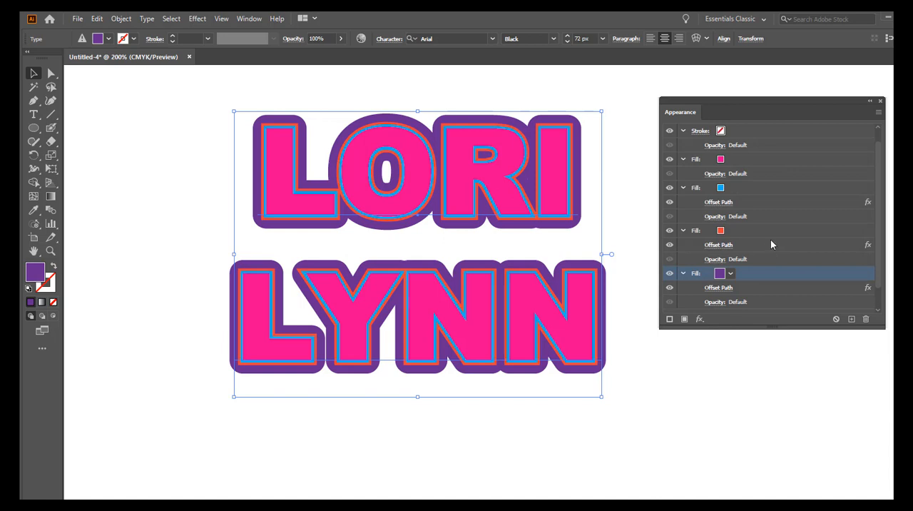
Step: Add another fill based on the purple one and move it beneath the purple fill with the Offset Path effect
scroll(770, 240, "down", 1)
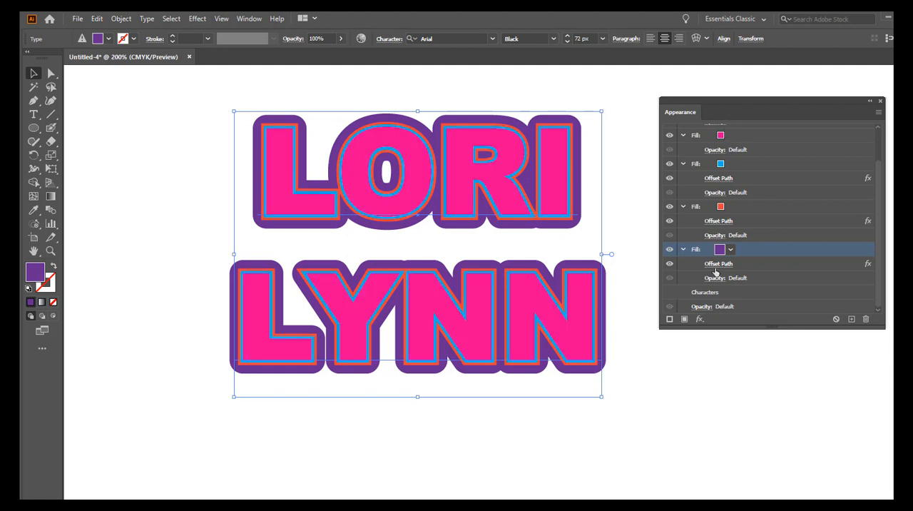
left_click(684, 320)
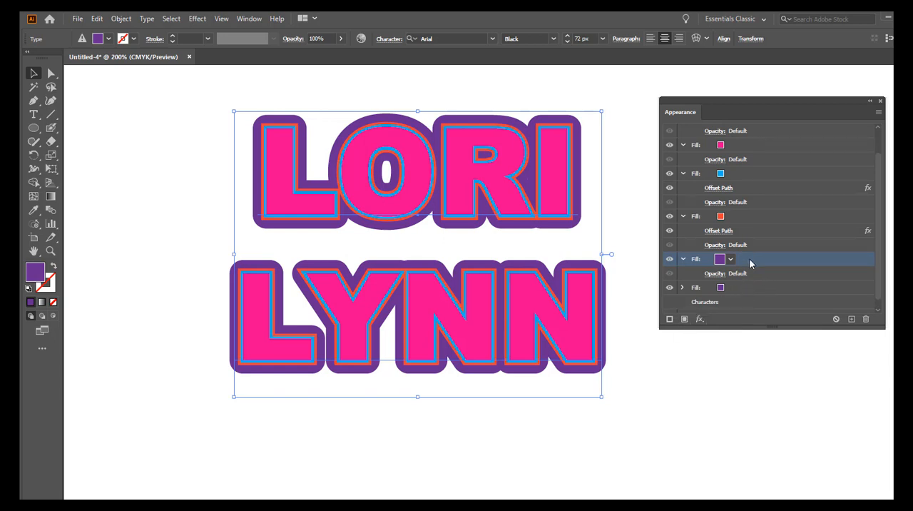
scroll(752, 261, "down", 1)
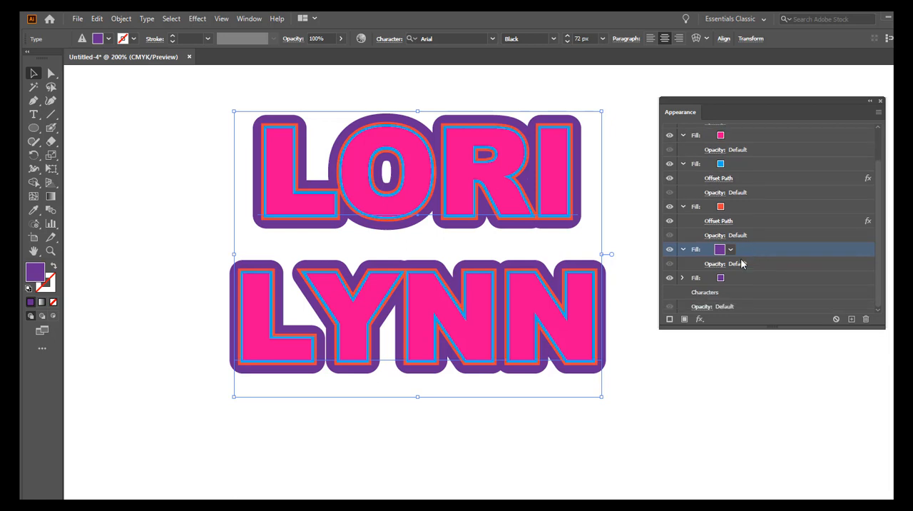
left_click_drag(750, 251, 751, 288)
Step: Set the new lowest fill's colour to the dark grey swatch C=0 M=0 Y=0 K=90
scroll(762, 270, "down", 1)
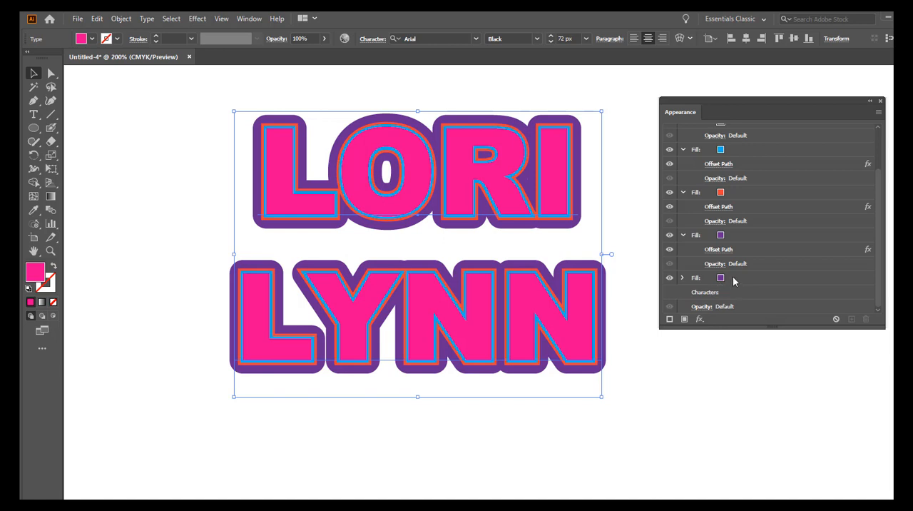
left_click(743, 280)
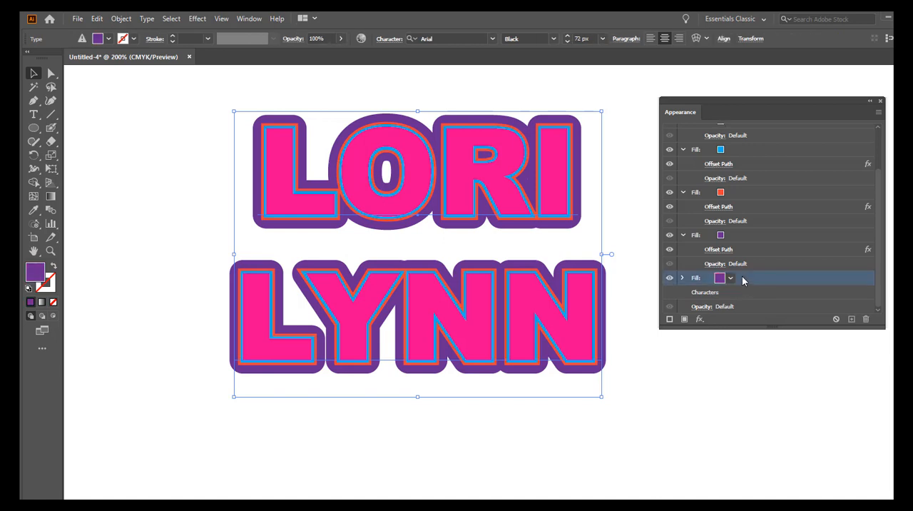
left_click(729, 278)
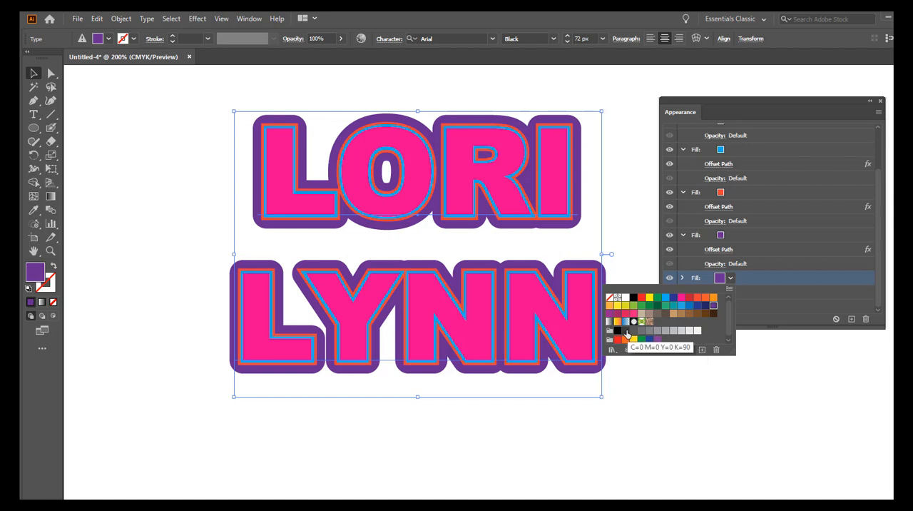
left_click(626, 333)
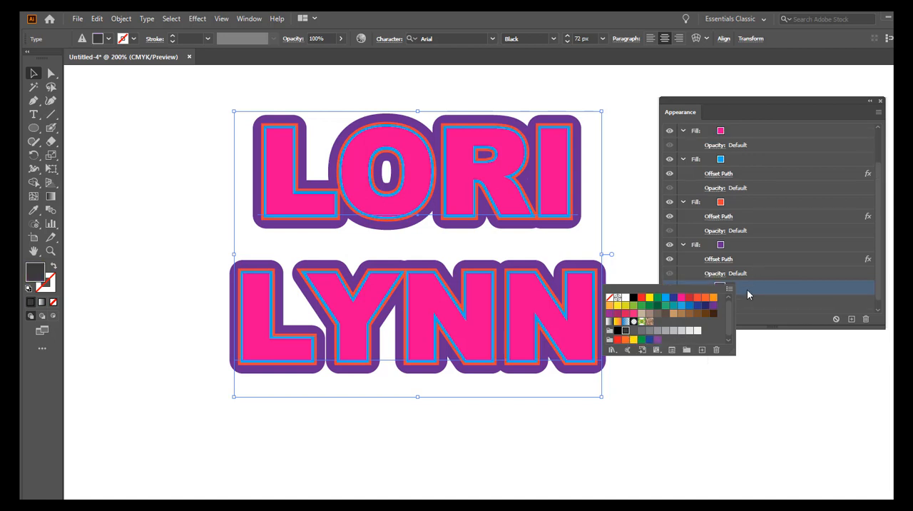
left_click(757, 313)
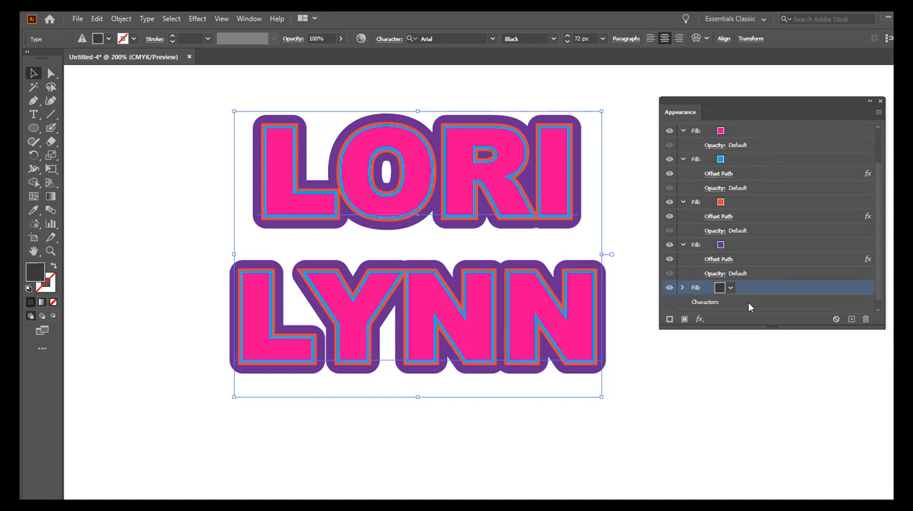
Step: Add an Offset Path effect to the dark grey fill with an offset of 11 px and Round joins
scroll(748, 291, "down", 1)
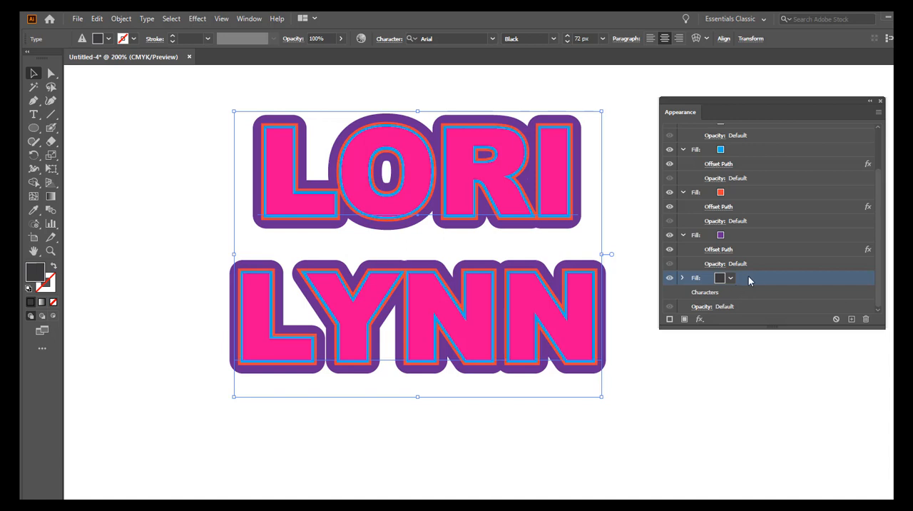
left_click(699, 321)
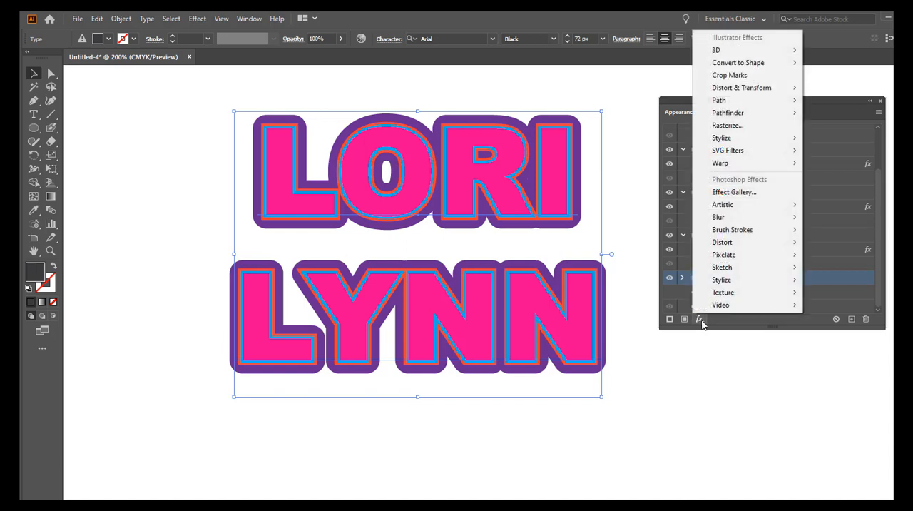
mouse_move(745, 106)
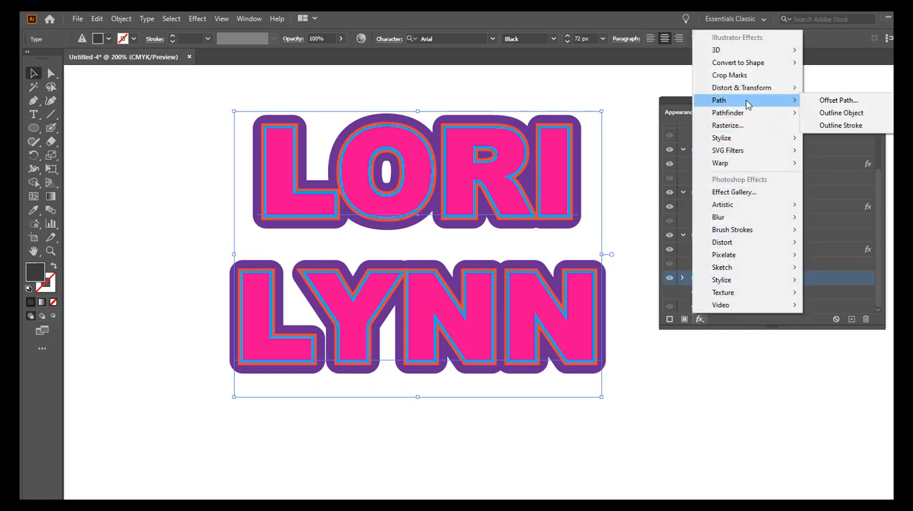
left_click(811, 103)
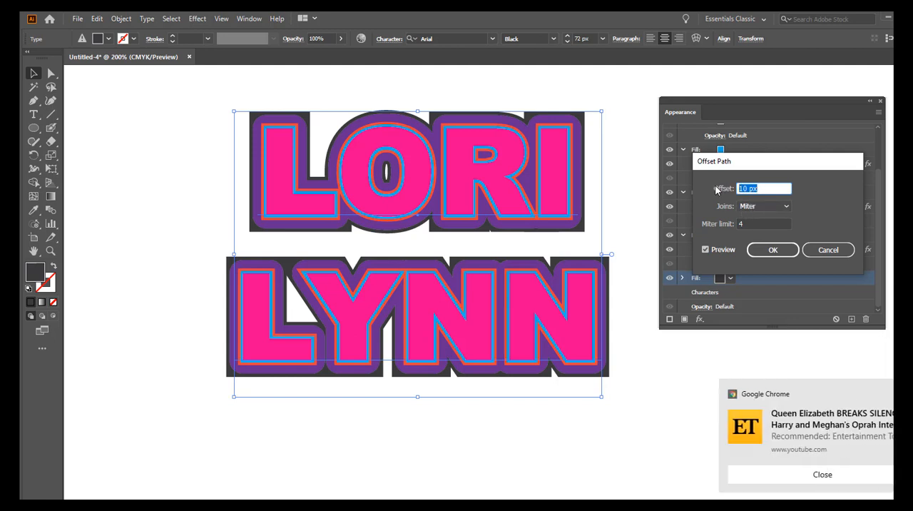
type("11")
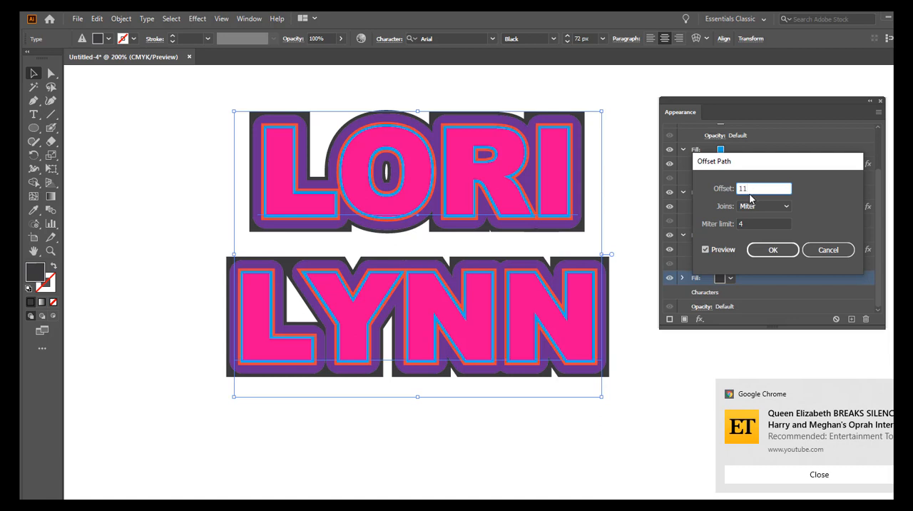
key("Tab")
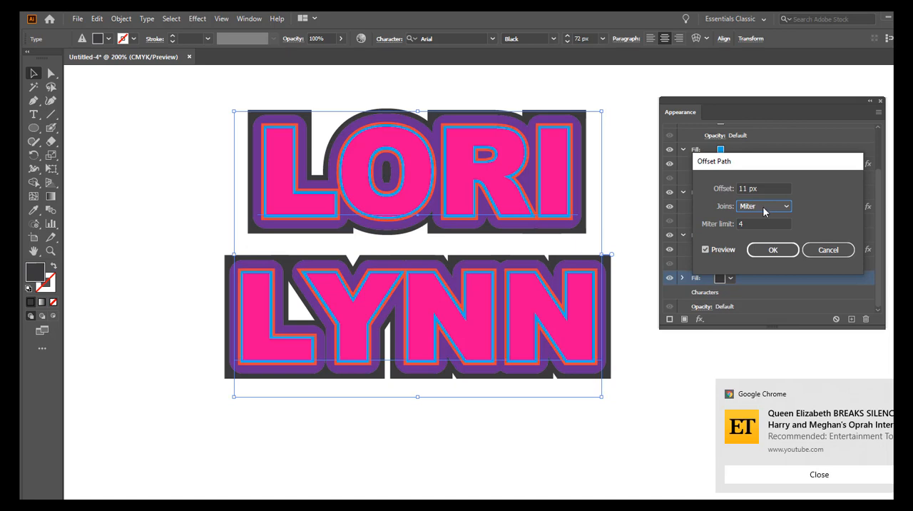
left_click(760, 208)
left_click(758, 232)
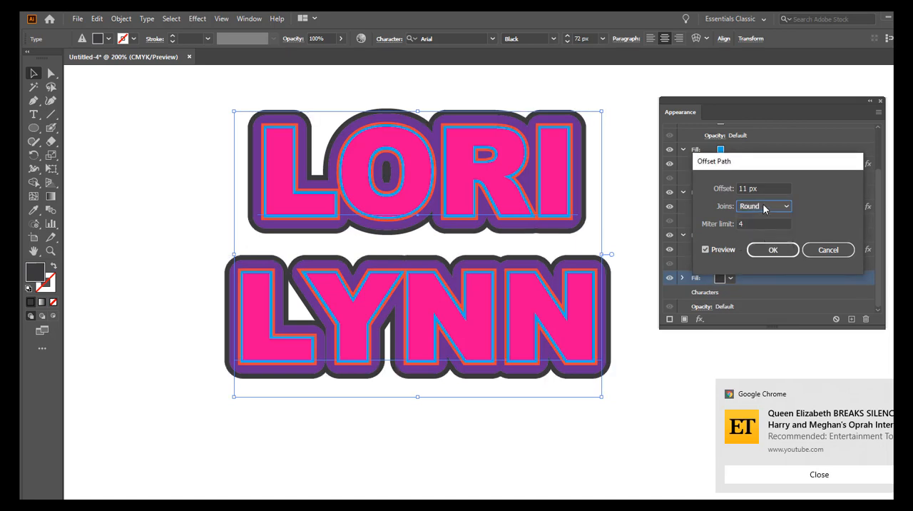
left_click(773, 251)
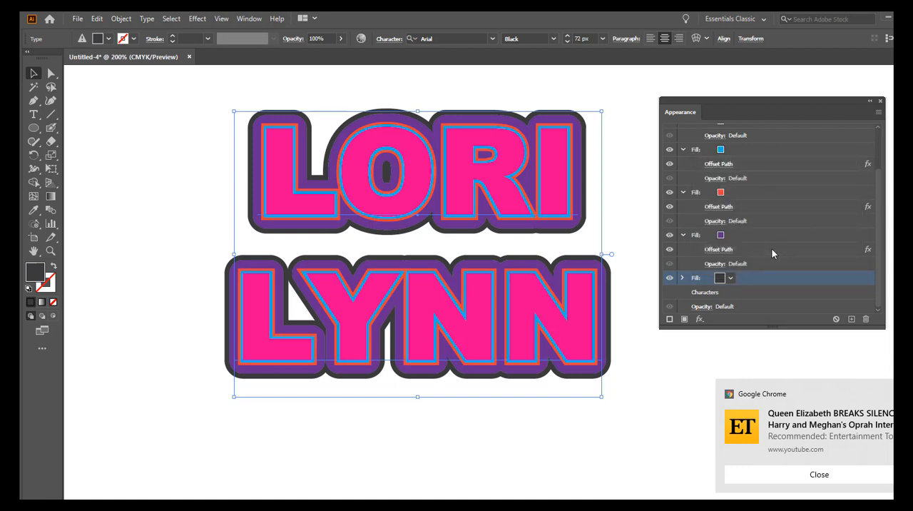
Step: Add another fill based on the dark grey one and move it beneath the dark grey fill with the Offset Path effect
scroll(770, 248, "up", 1)
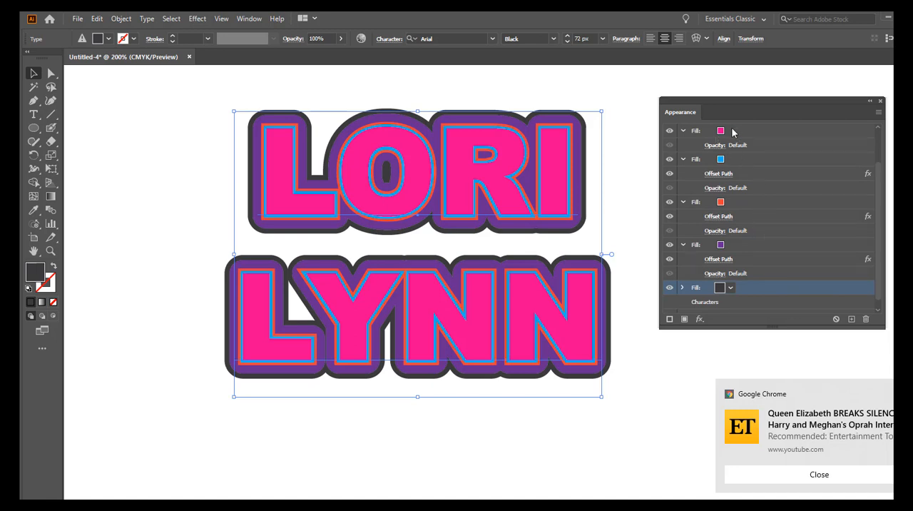
left_click(687, 319)
scroll(745, 271, "down", 2)
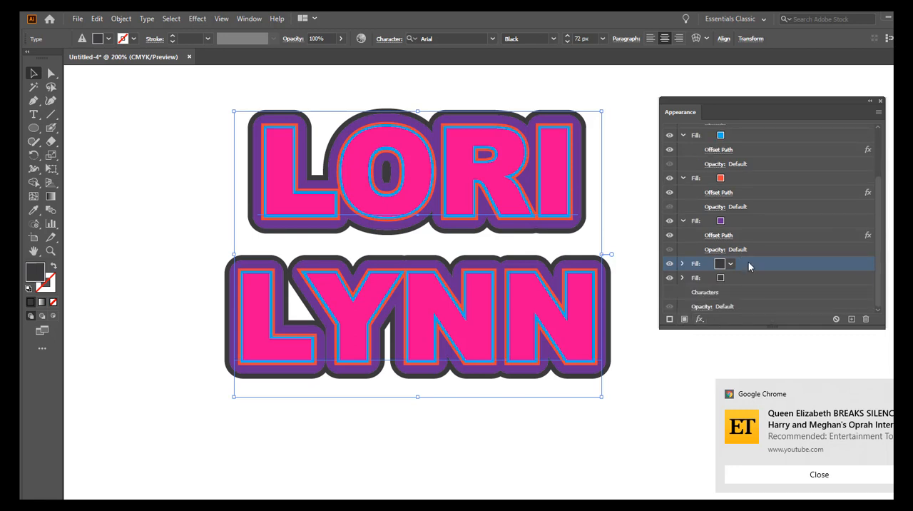
left_click(682, 278)
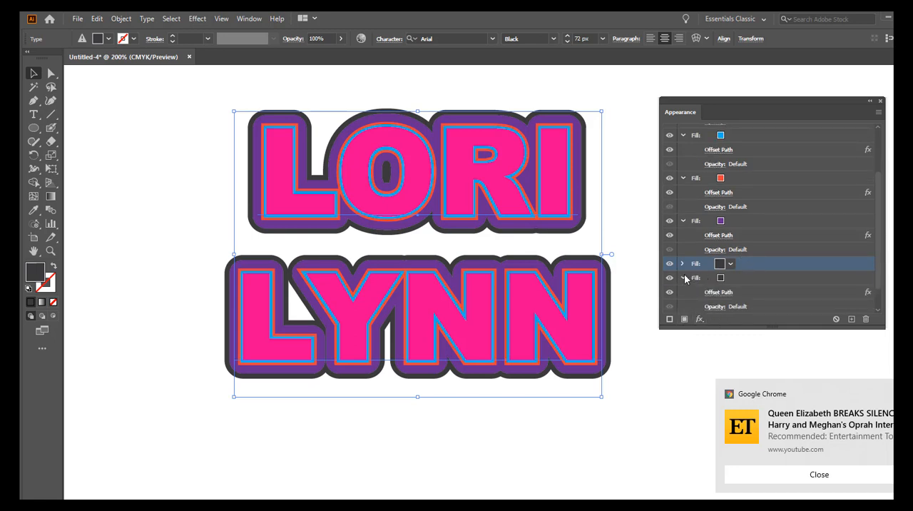
left_click(683, 278)
left_click_drag(756, 264, 750, 286)
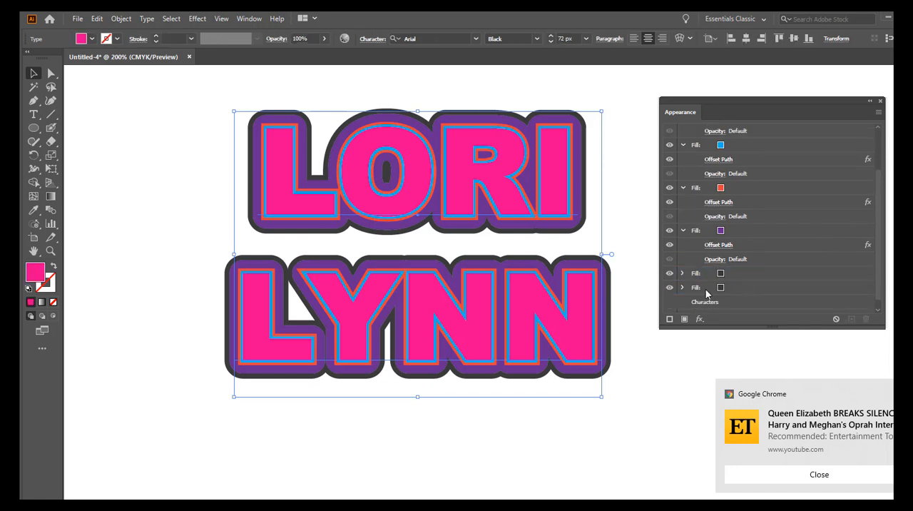
left_click(682, 273)
left_click(682, 273)
scroll(742, 283, "down", 1)
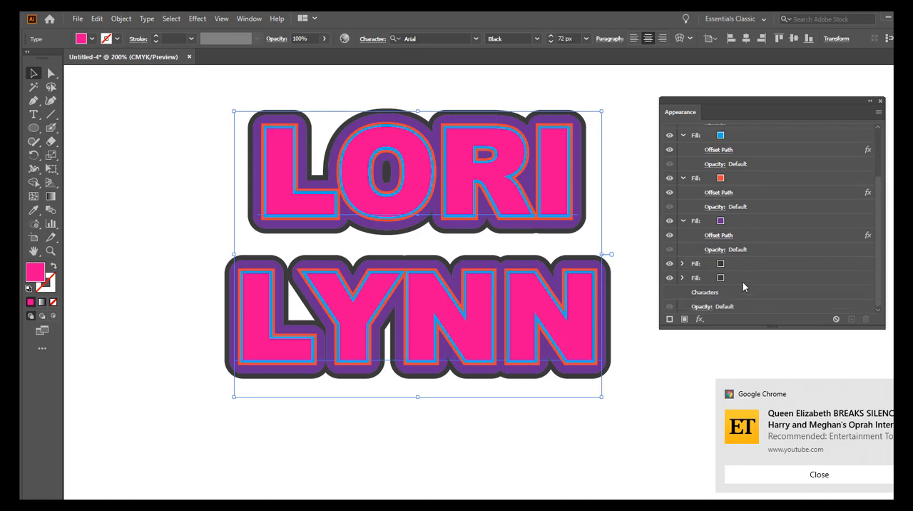
left_click(683, 277)
left_click(683, 278)
Step: Set the lowest fill's colour to the CMYK Magenta swatch
left_click(719, 278)
left_click(730, 278)
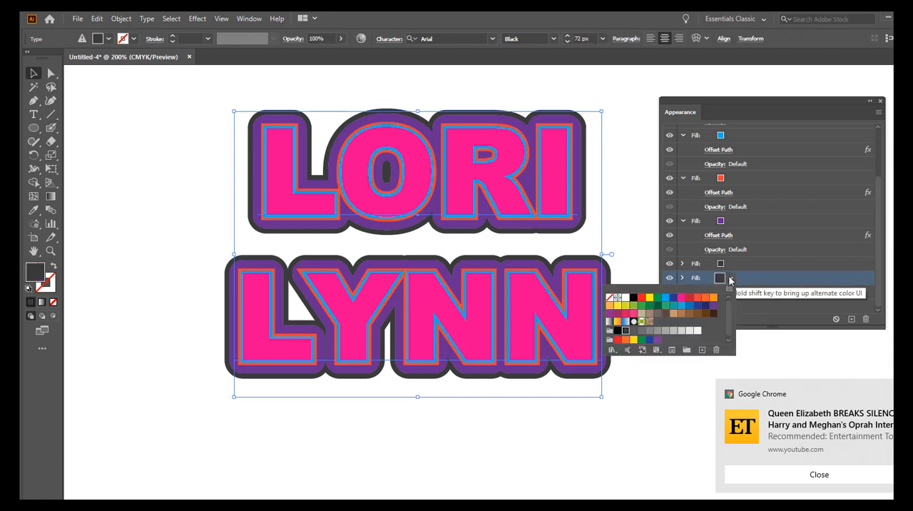
left_click(682, 298)
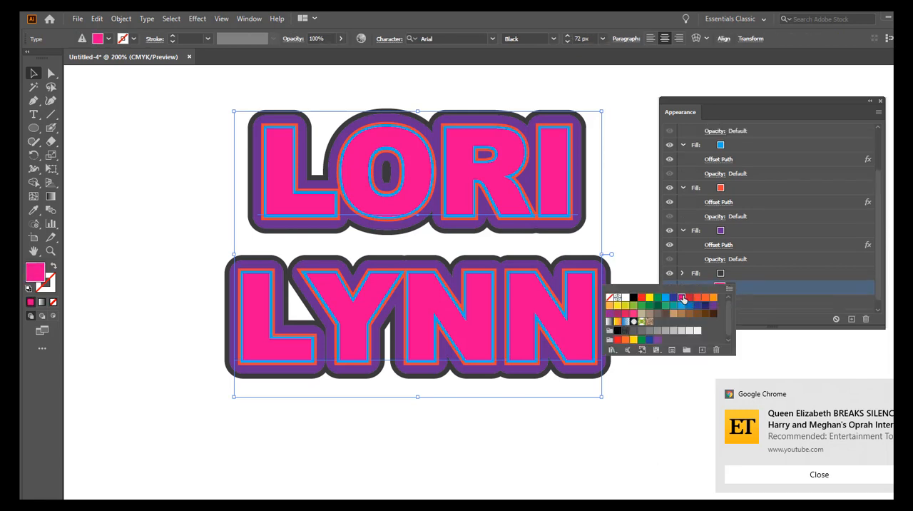
left_click(756, 290)
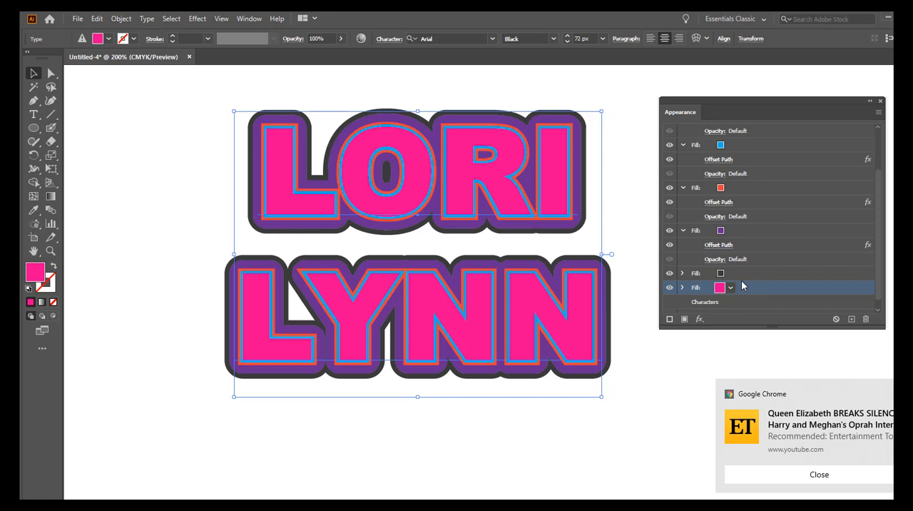
Step: Add an Offset Path effect to the lowest pink fill with an offset of 15 px
left_click(700, 320)
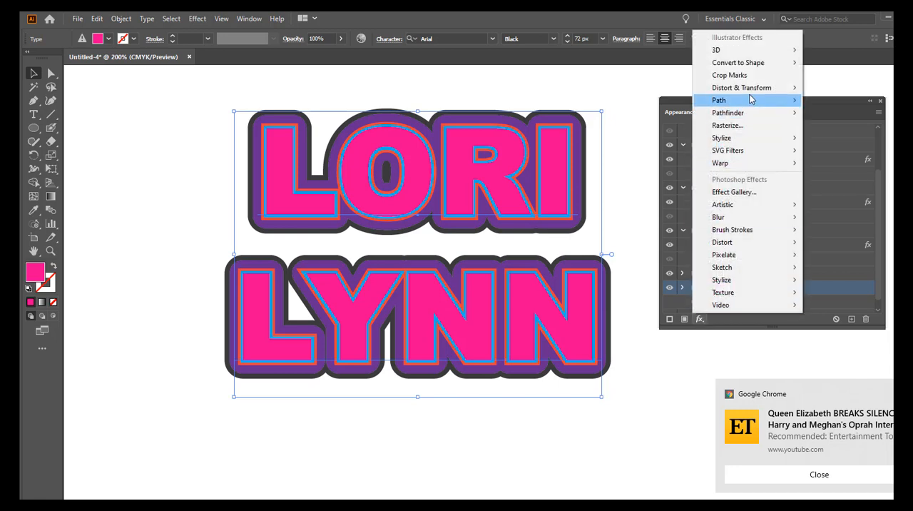
mouse_move(758, 102)
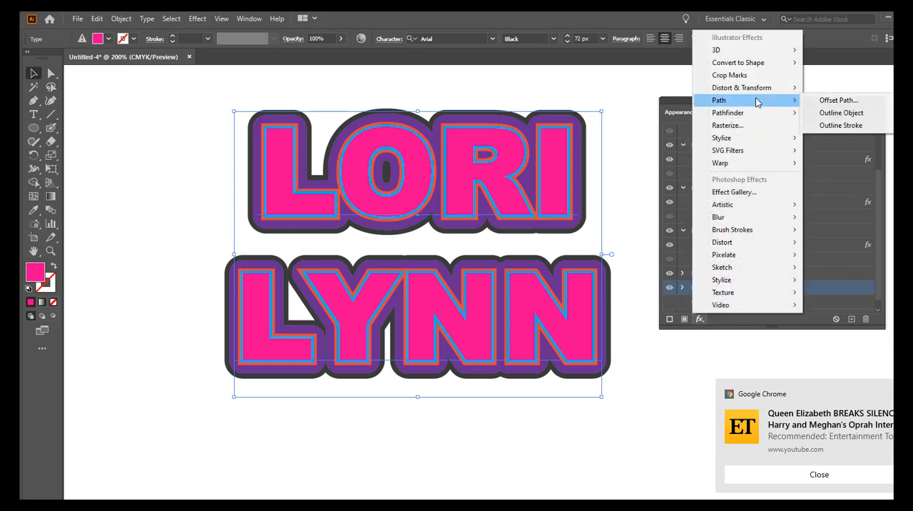
left_click(826, 104)
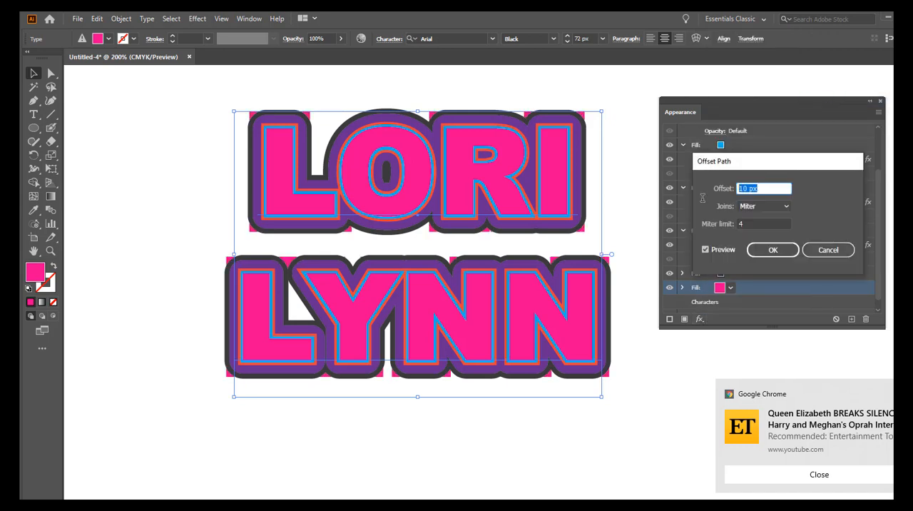
type("15")
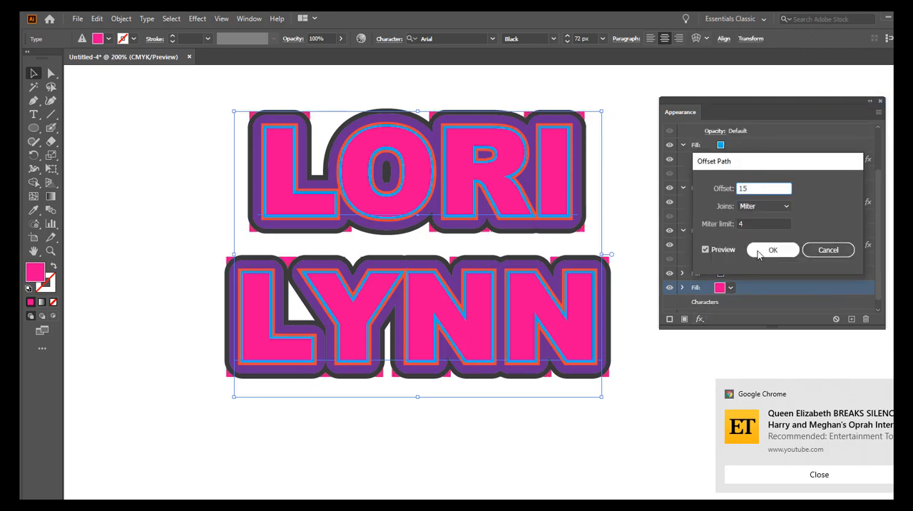
left_click(770, 251)
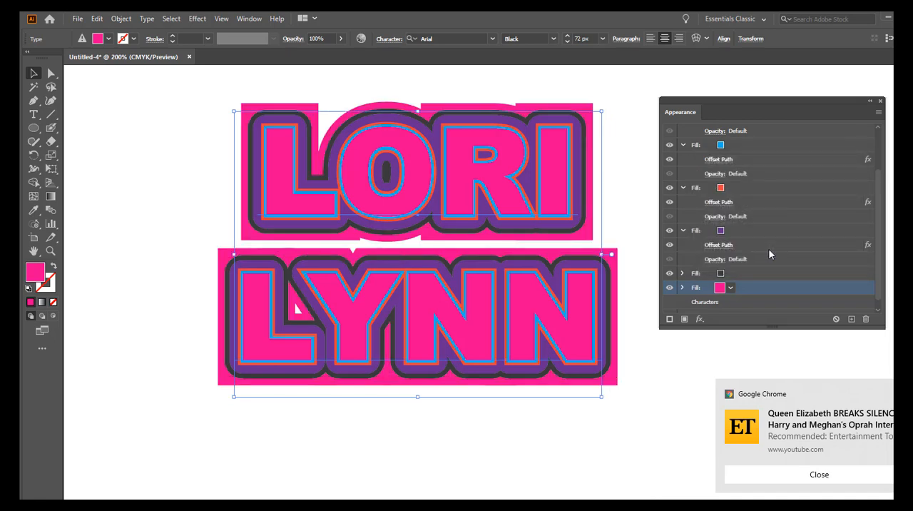
Step: Change the joins of the lowest pink fill's Offset Path effect to Round
scroll(768, 248, "down", 1)
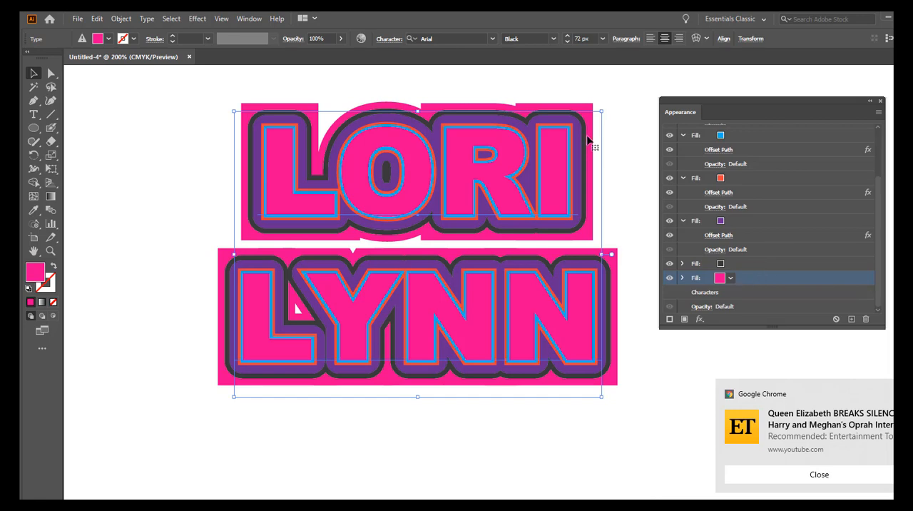
left_click(682, 279)
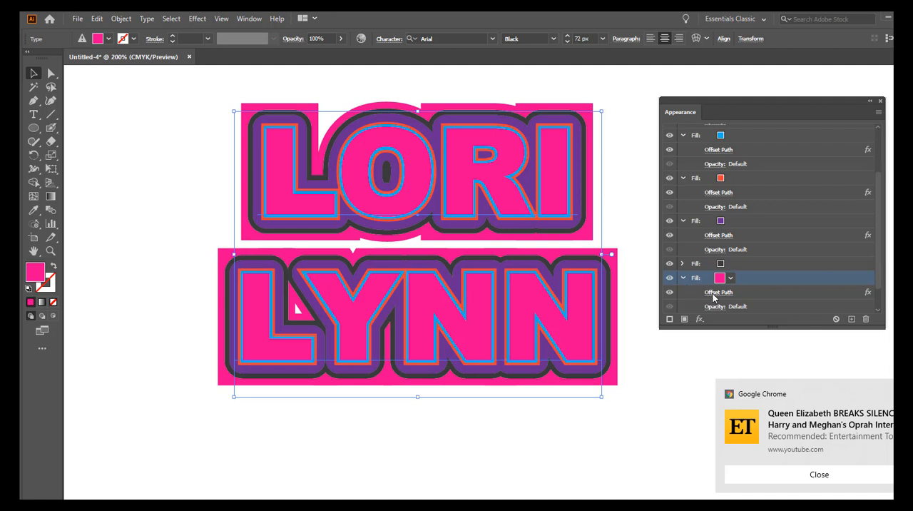
left_click(716, 292)
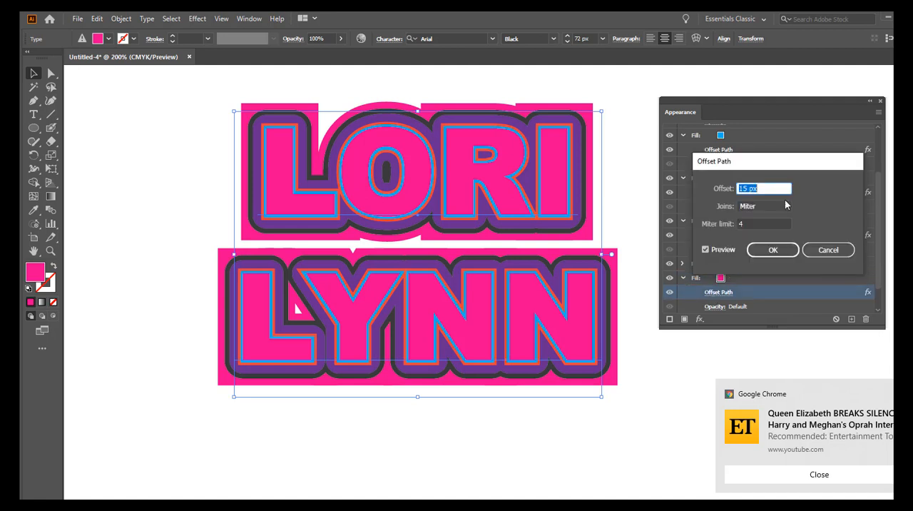
left_click(787, 207)
left_click(757, 232)
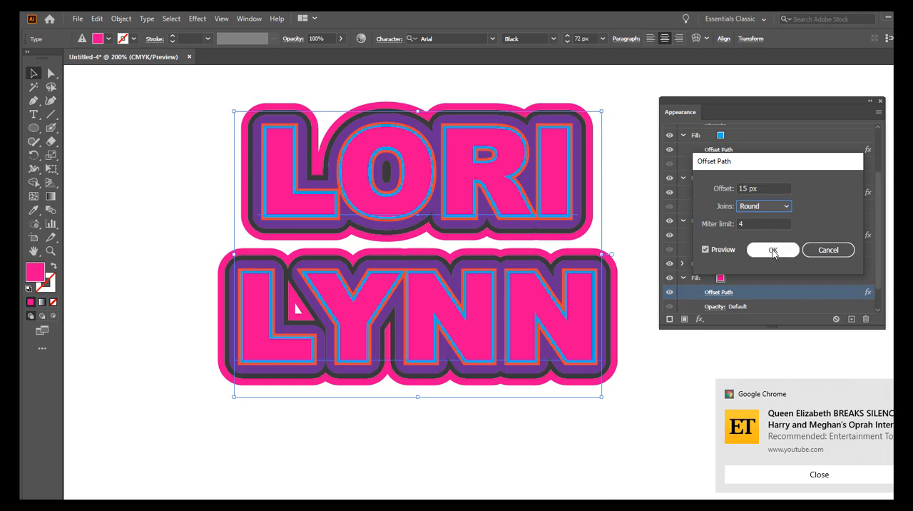
left_click(773, 250)
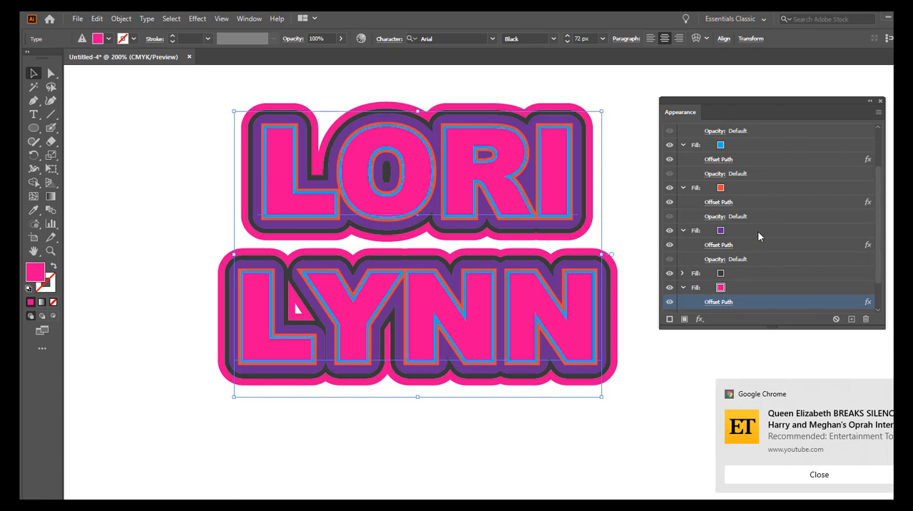
Step: Set the text's stroke colour to the CMYK Magenta swatch
scroll(757, 231, "up", 3)
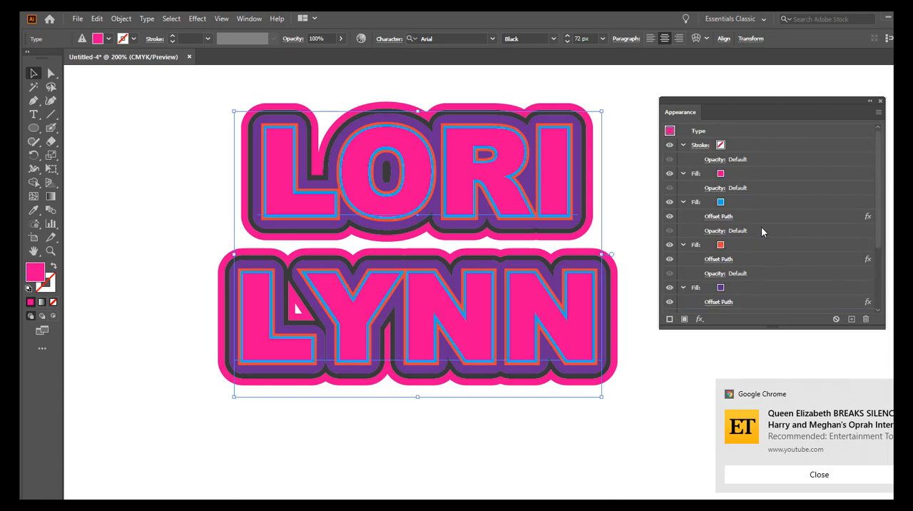
left_click(721, 146)
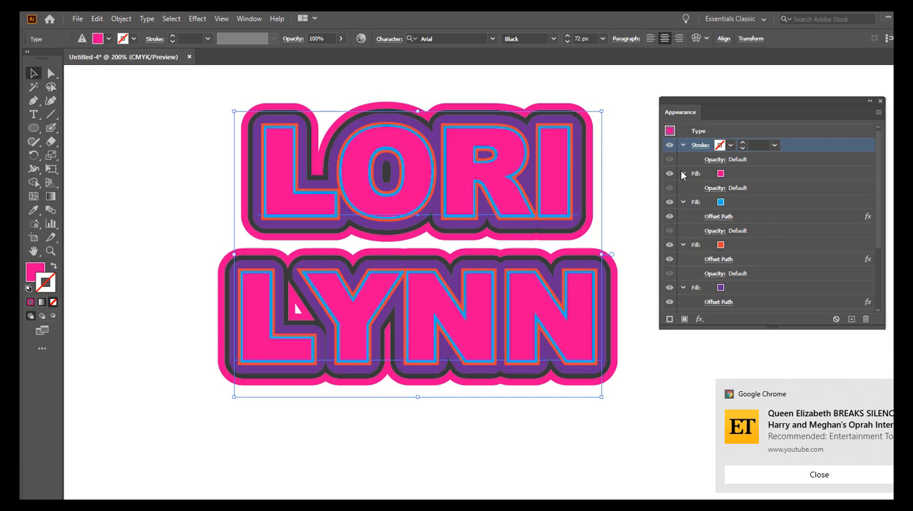
left_click(730, 145)
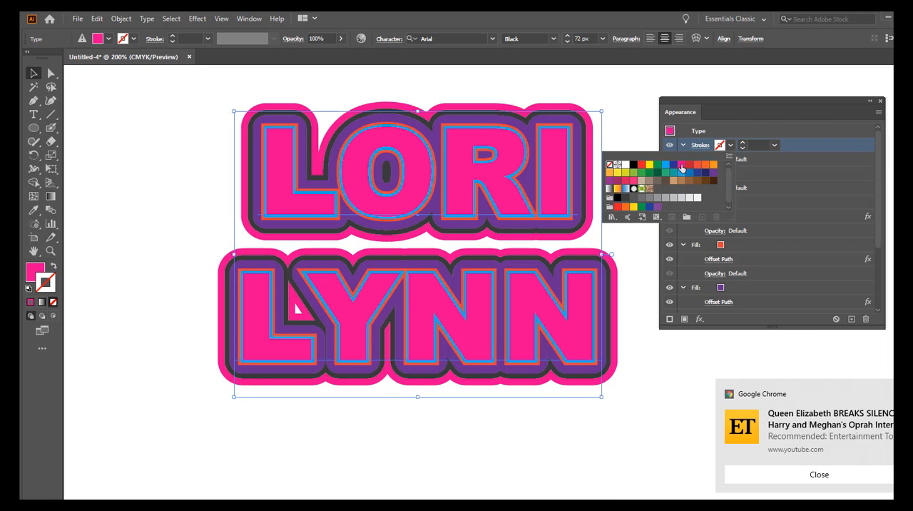
left_click(681, 167)
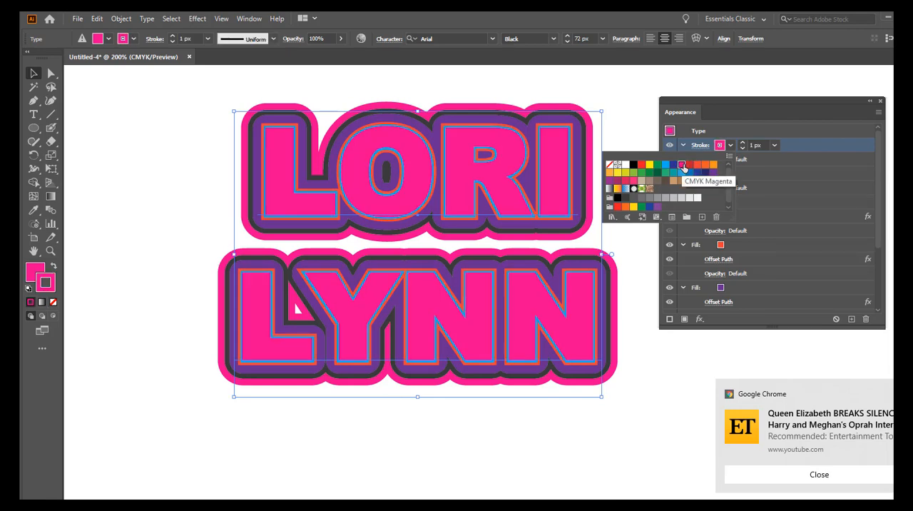
left_click(797, 145)
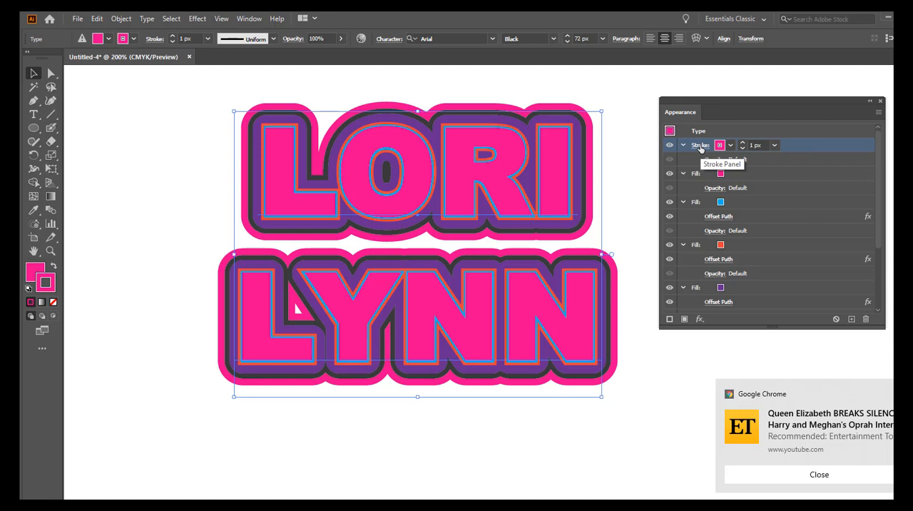
Step: Turn on the dashed line option for the text's 1 px magenta stroke
left_click(700, 148)
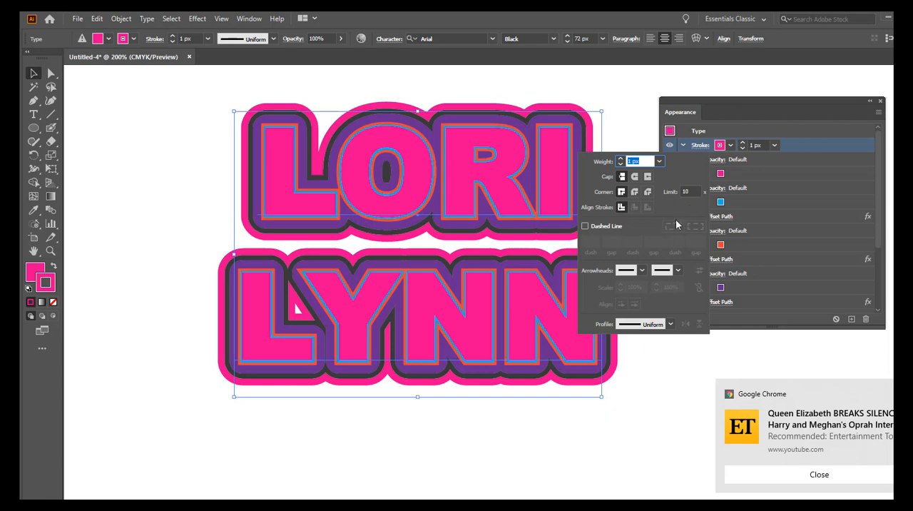
left_click(584, 227)
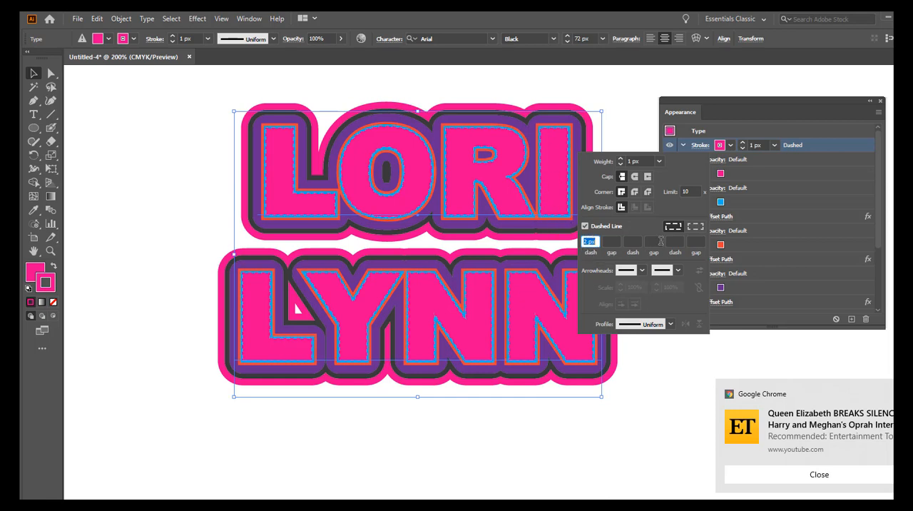
left_click(668, 380)
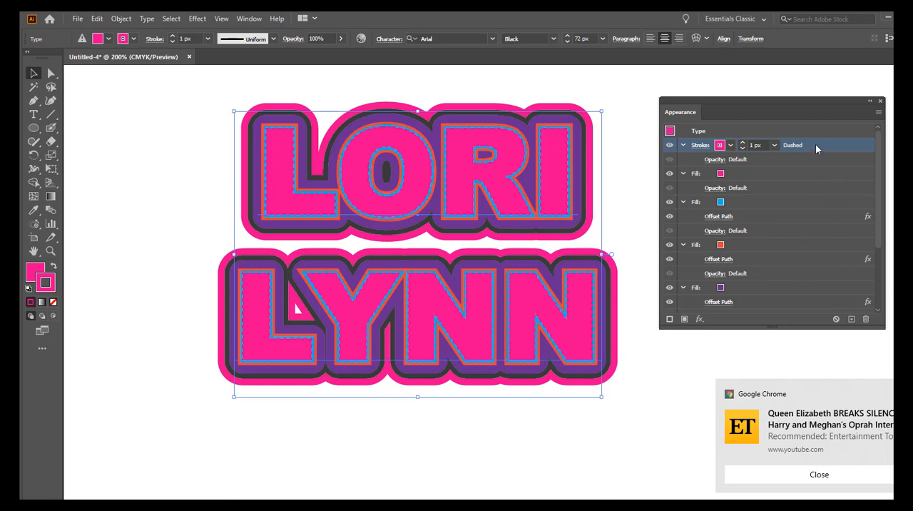
Step: Add an Offset Path effect to the dashed stroke with a 6 px offset and Round joins, and deselect the text
left_click(702, 322)
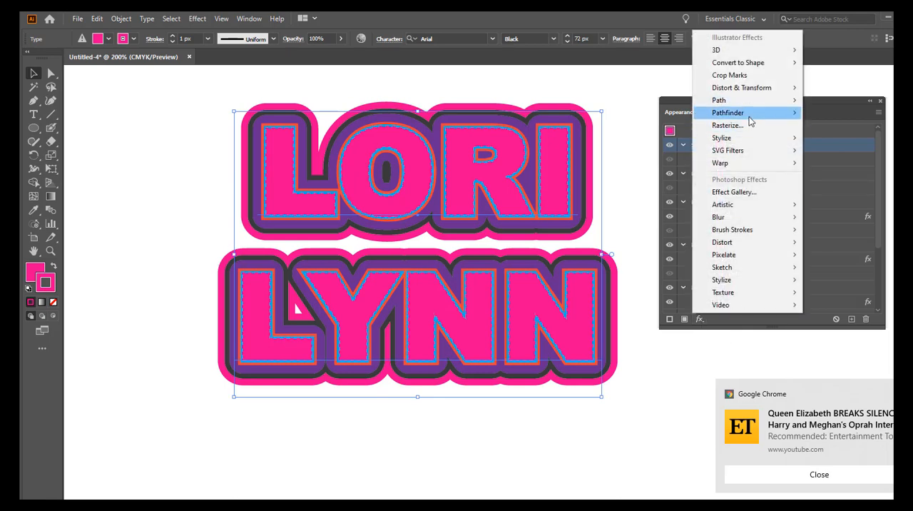
mouse_move(774, 106)
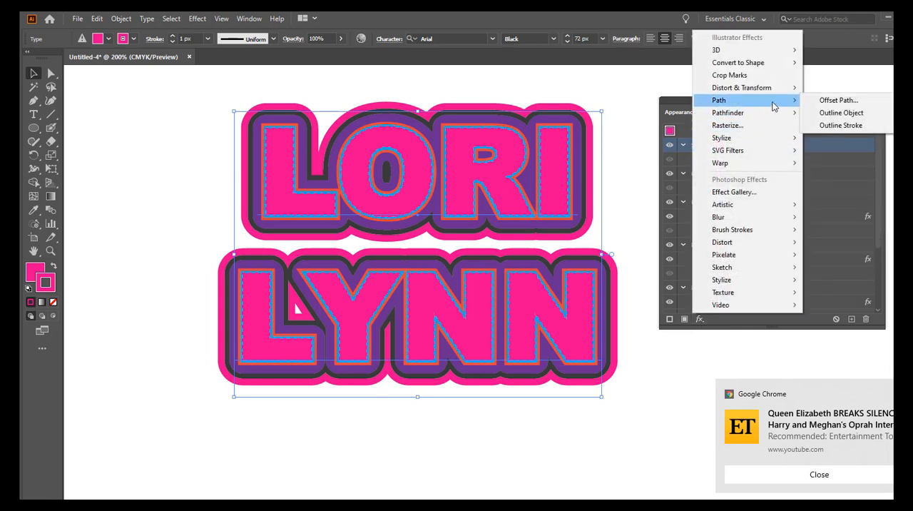
left_click(815, 100)
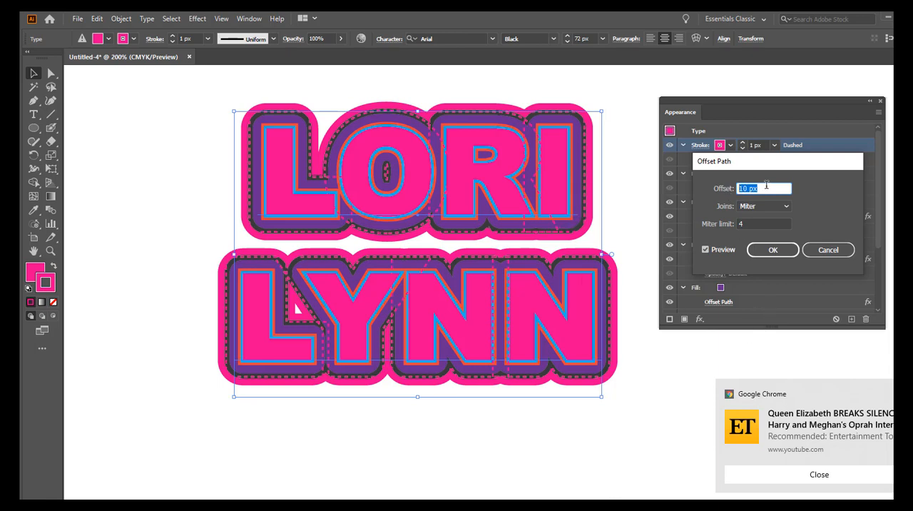
type("5")
left_click(767, 206)
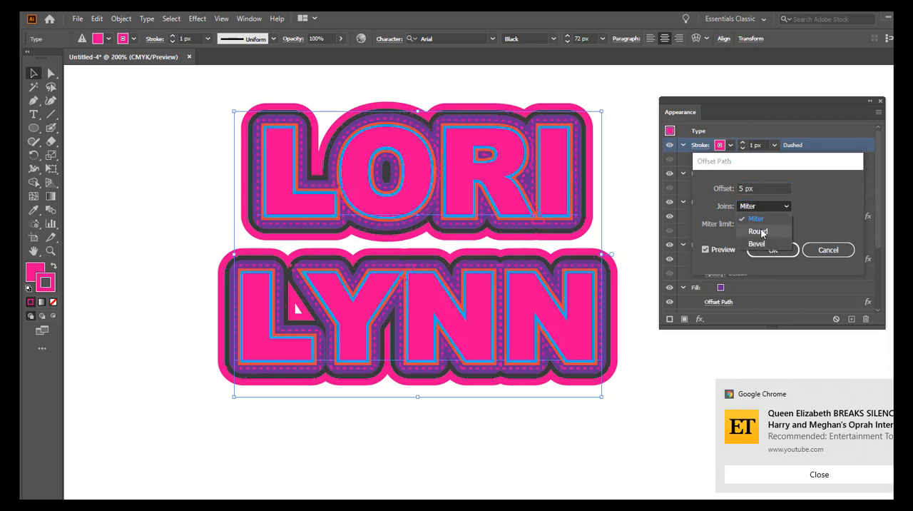
left_click(758, 231)
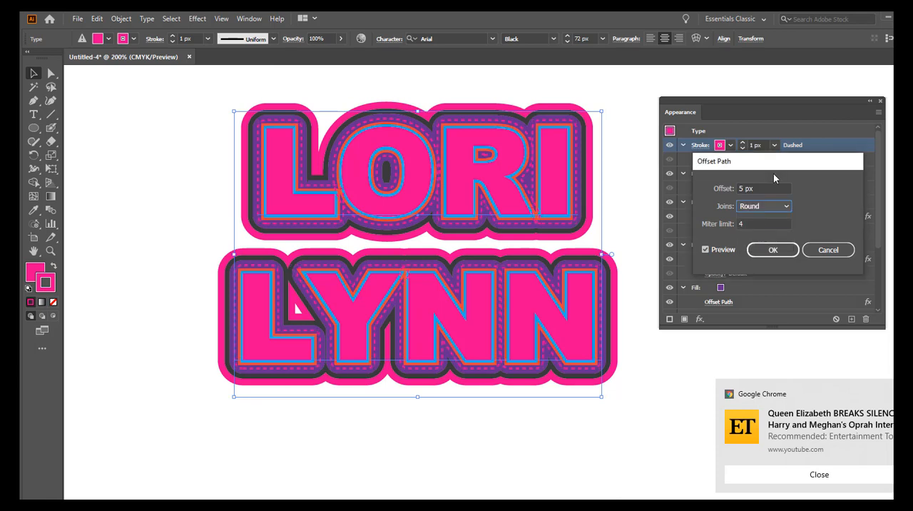
left_click(756, 187)
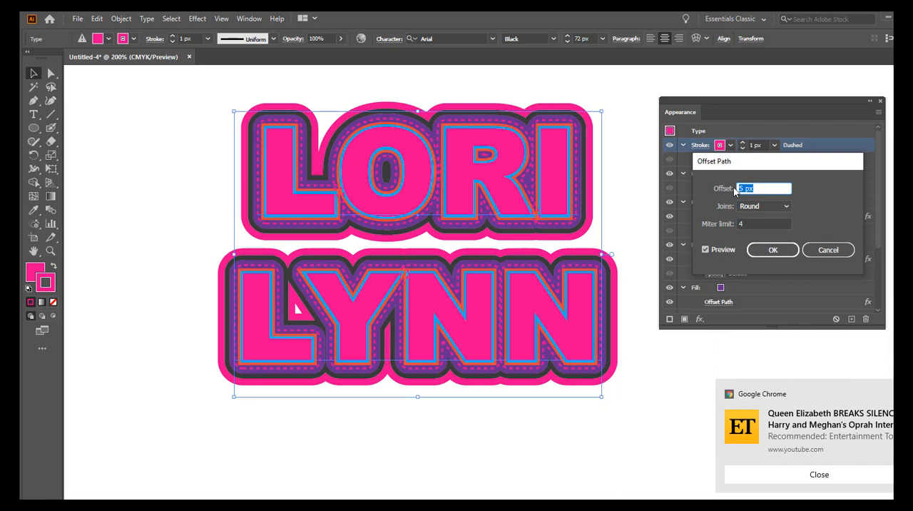
type("6")
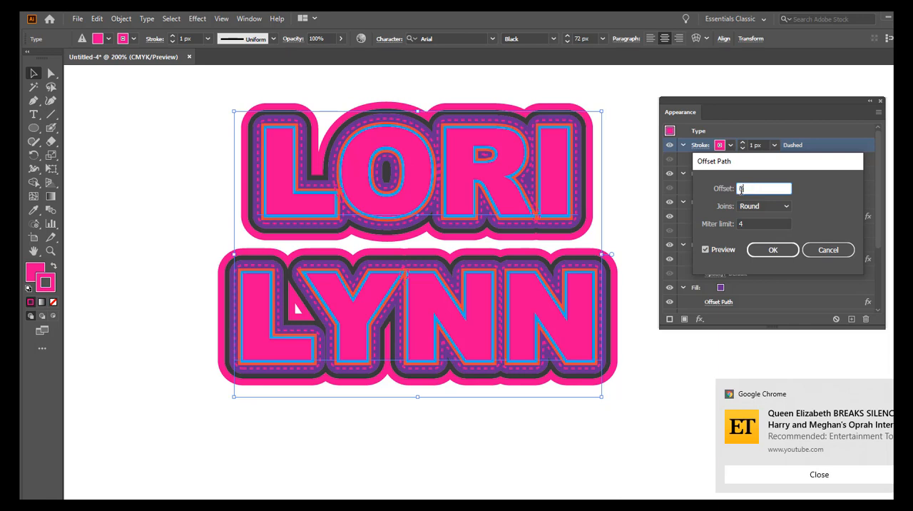
left_click(772, 250)
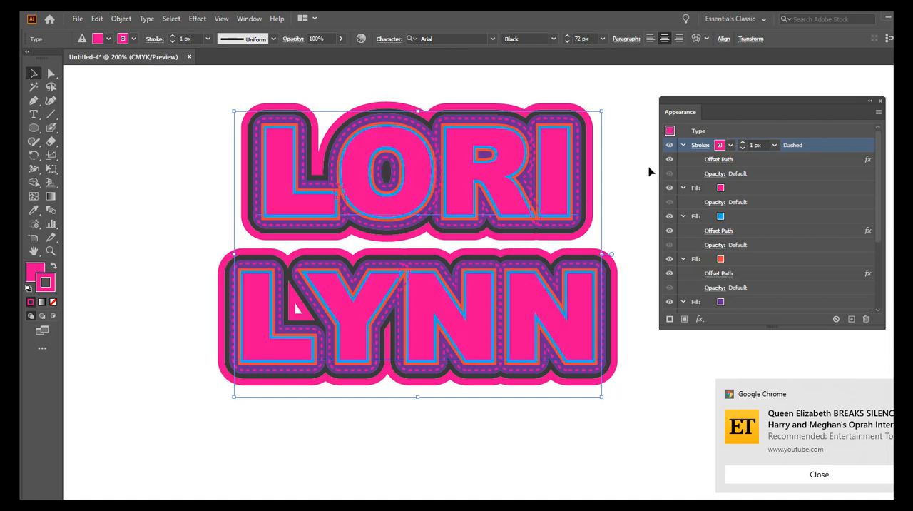
left_click(628, 183)
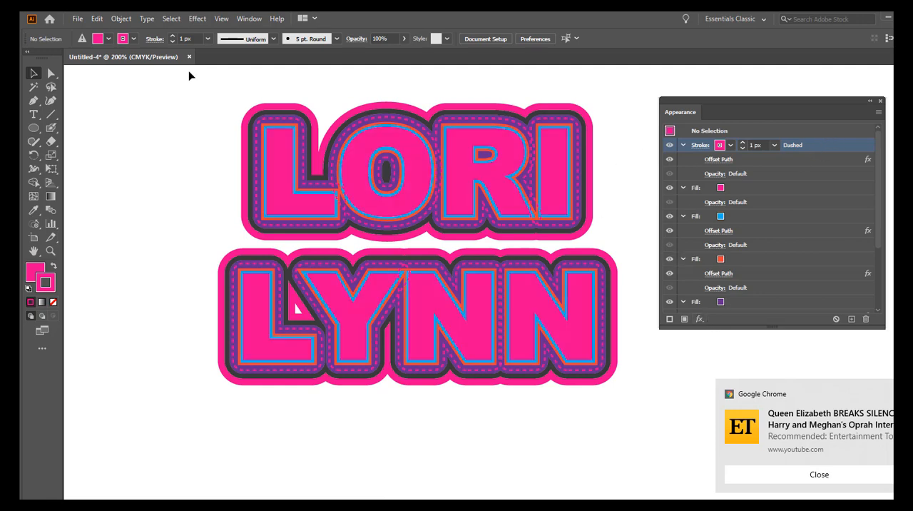
Step: Apply the Pathfinder Add effect to the text's dashed stroke and deselect the text
left_click(285, 181)
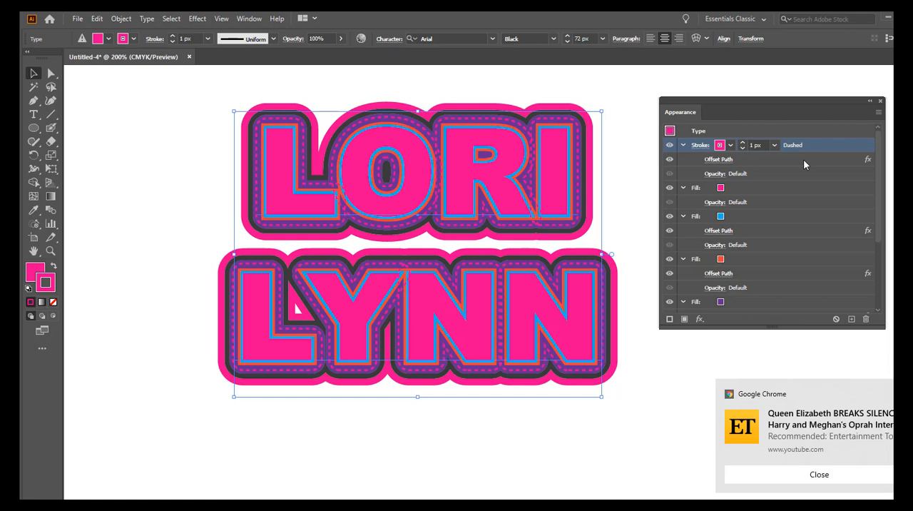
left_click(702, 317)
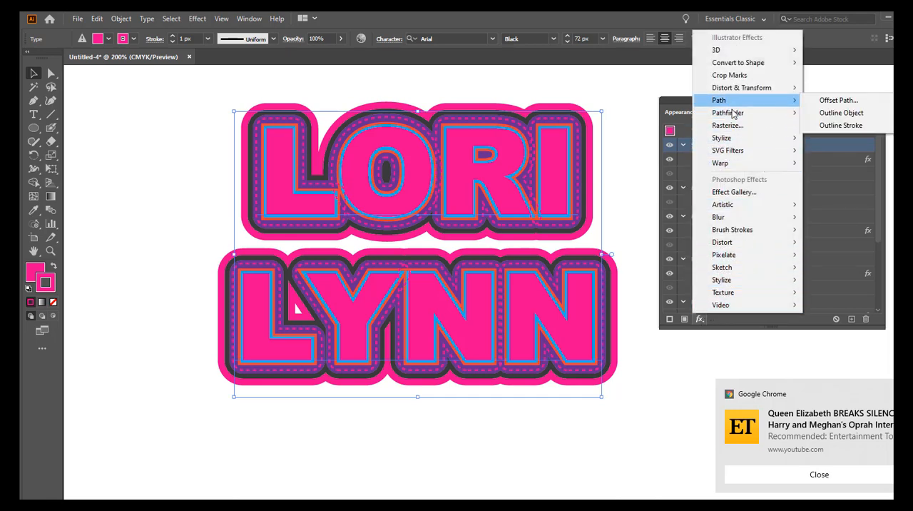
mouse_move(733, 116)
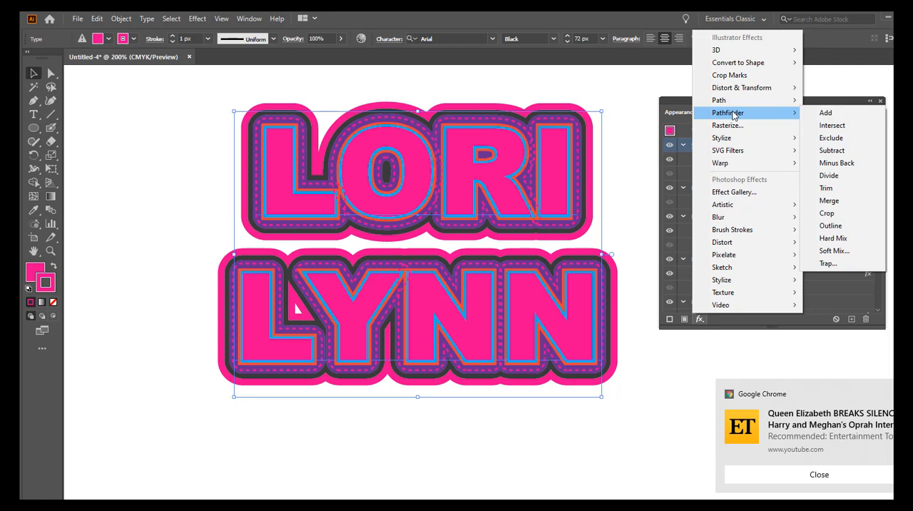
left_click(825, 116)
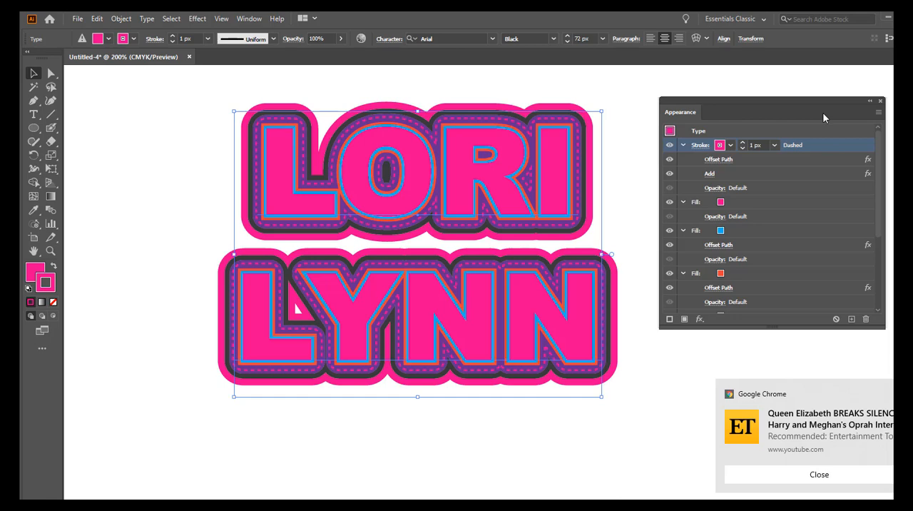
left_click(746, 81)
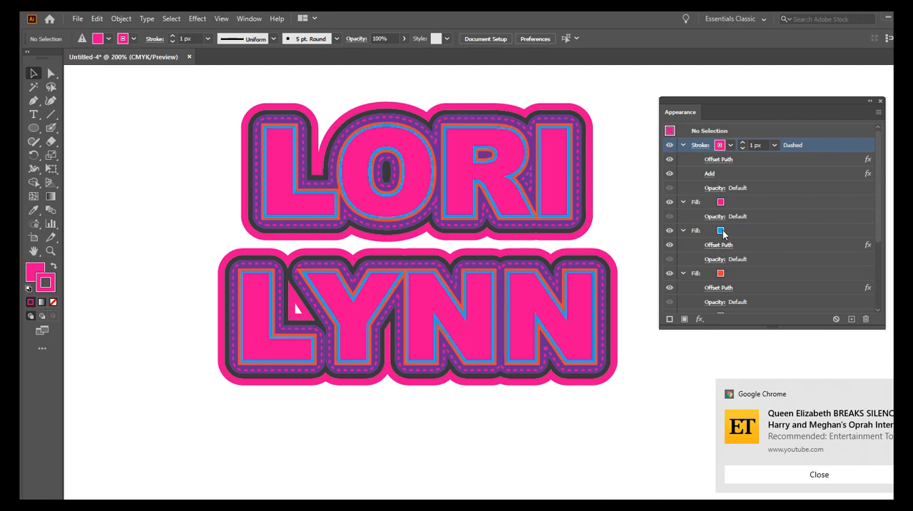
Step: Try to set the blue fill to the CMYK Magenta swatch with no object selected
left_click(722, 233)
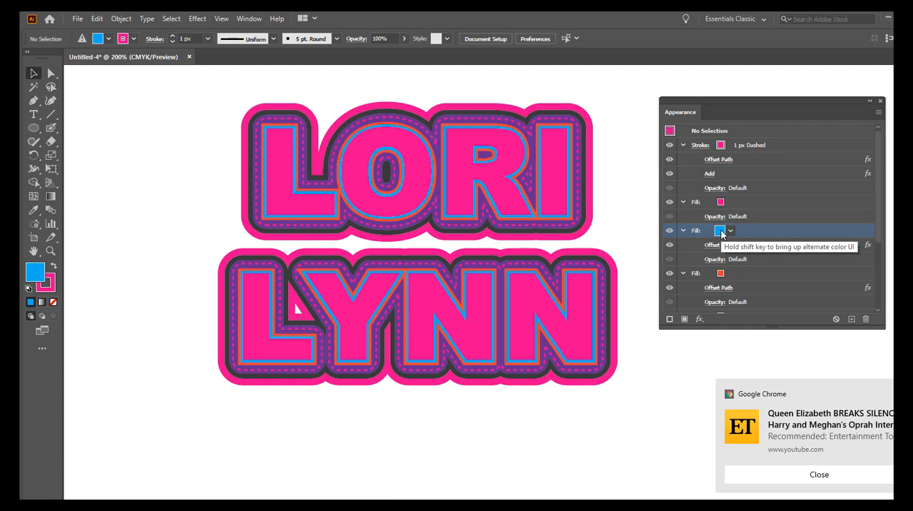
left_click(731, 232)
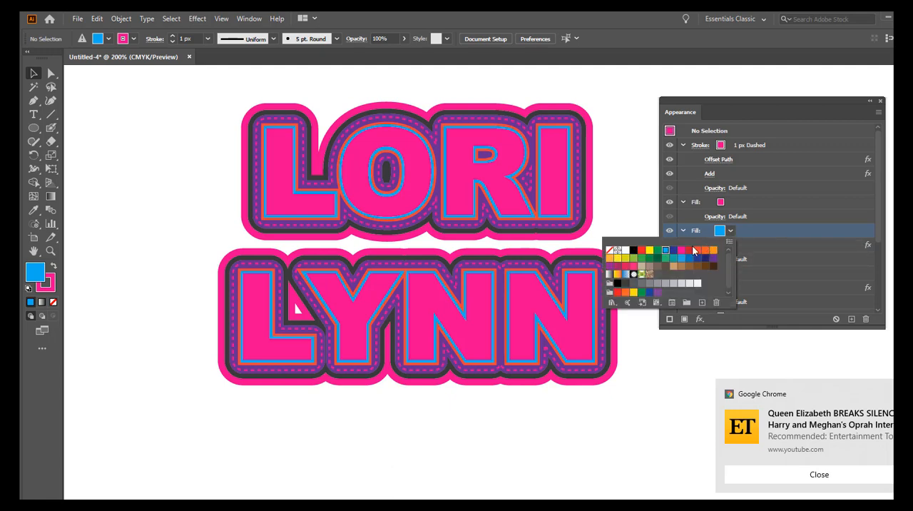
left_click(681, 251)
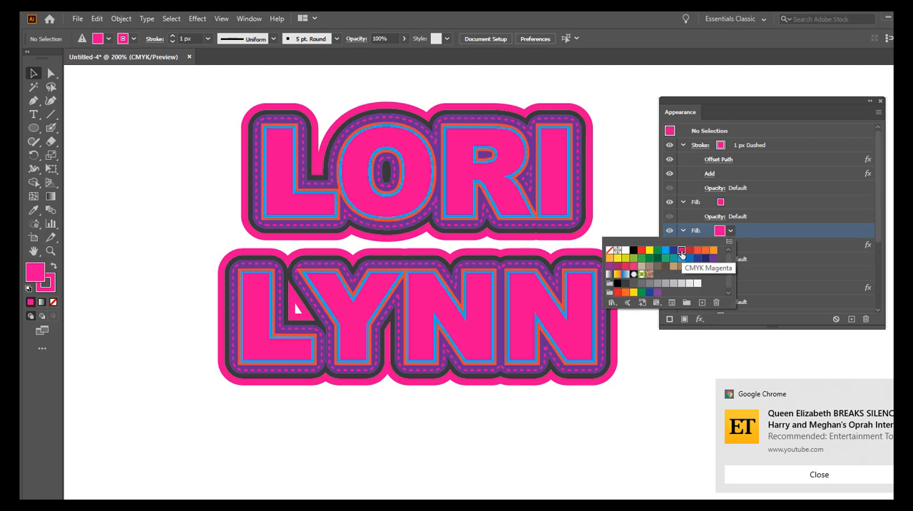
left_click(776, 246)
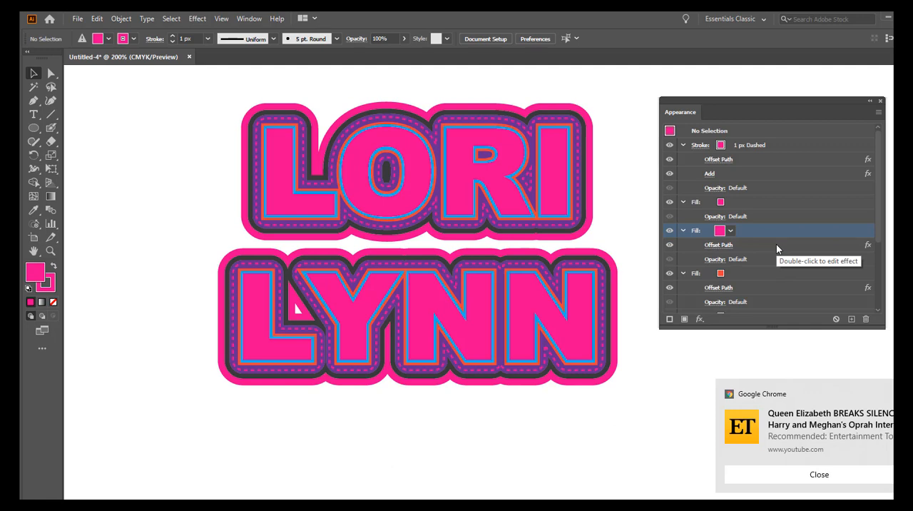
Step: Select the text and recolour its blue fill to the lighter pink DD43A6, starting from the CMYK Magenta swatch
left_click(35, 75)
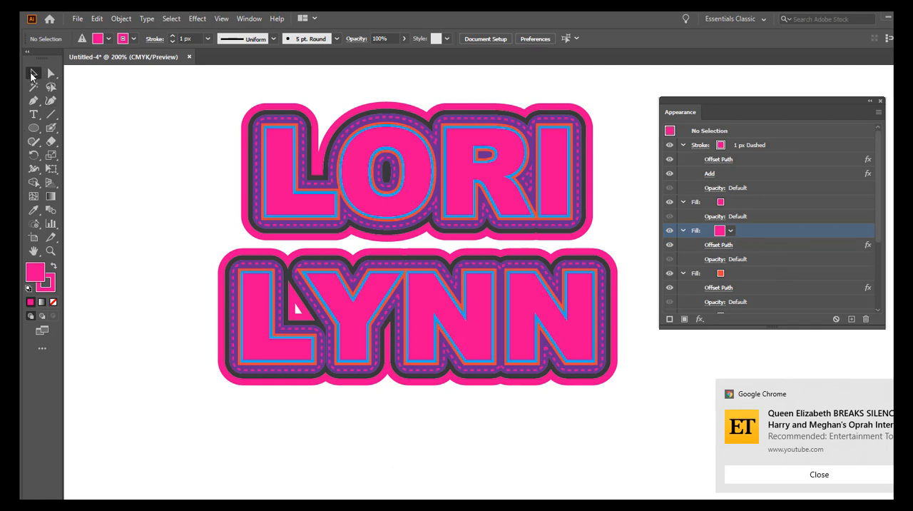
left_click(352, 178)
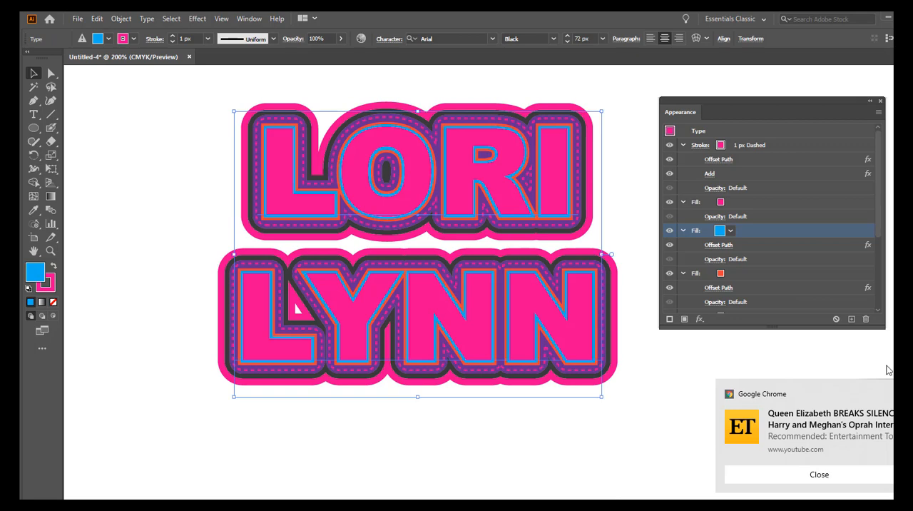
left_click(730, 230)
left_click(681, 250)
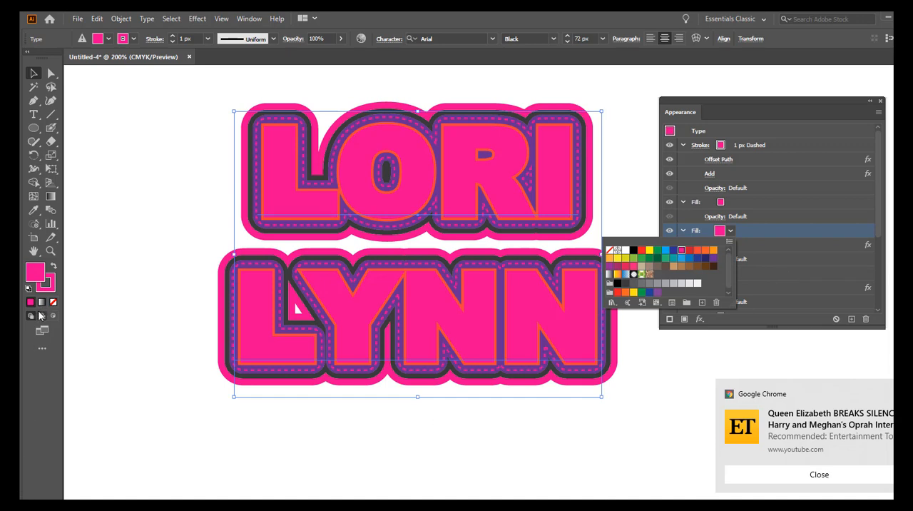
left_click(35, 273)
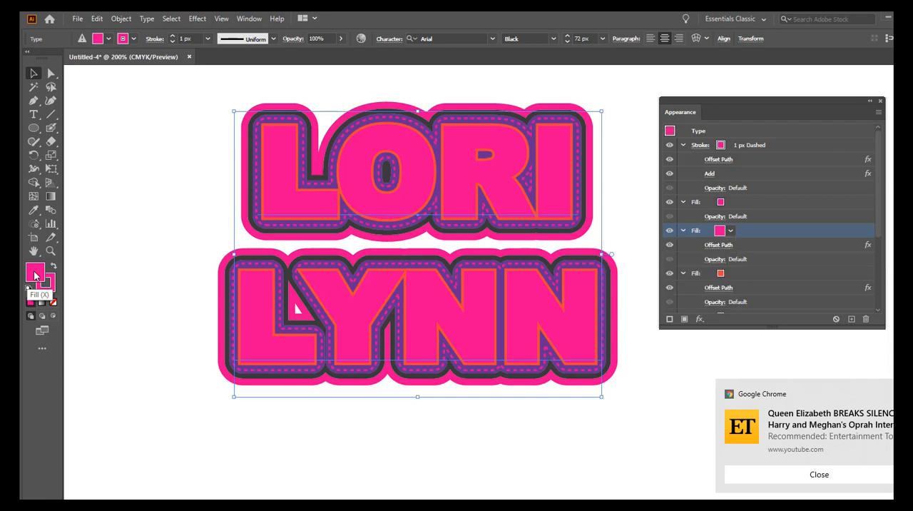
double_click(35, 273)
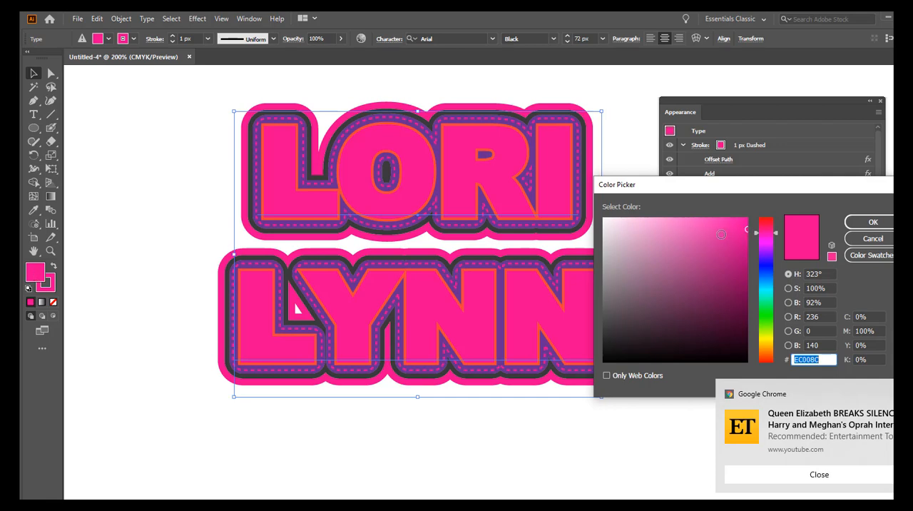
left_click(744, 282)
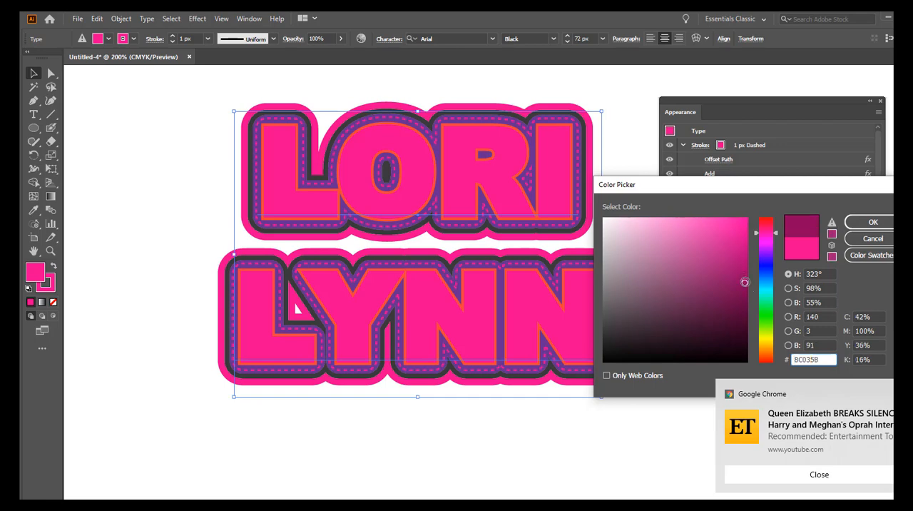
left_click(705, 236)
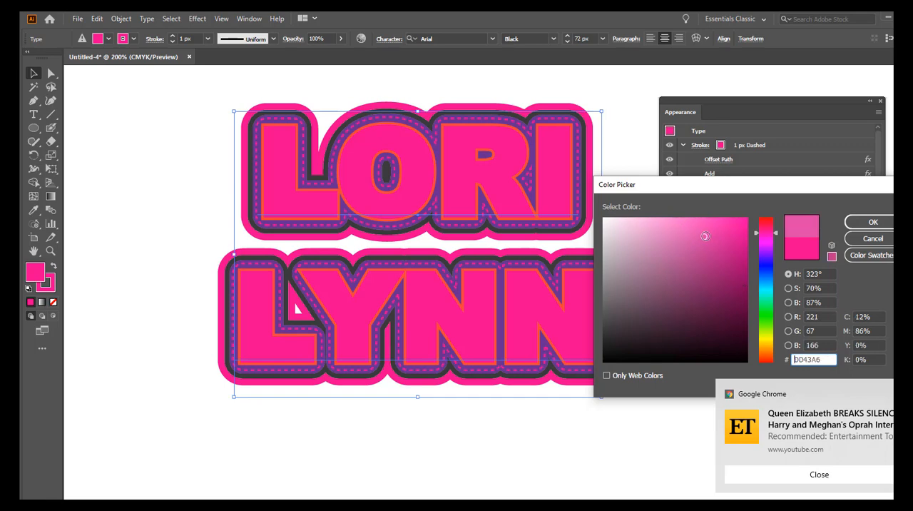
left_click(865, 223)
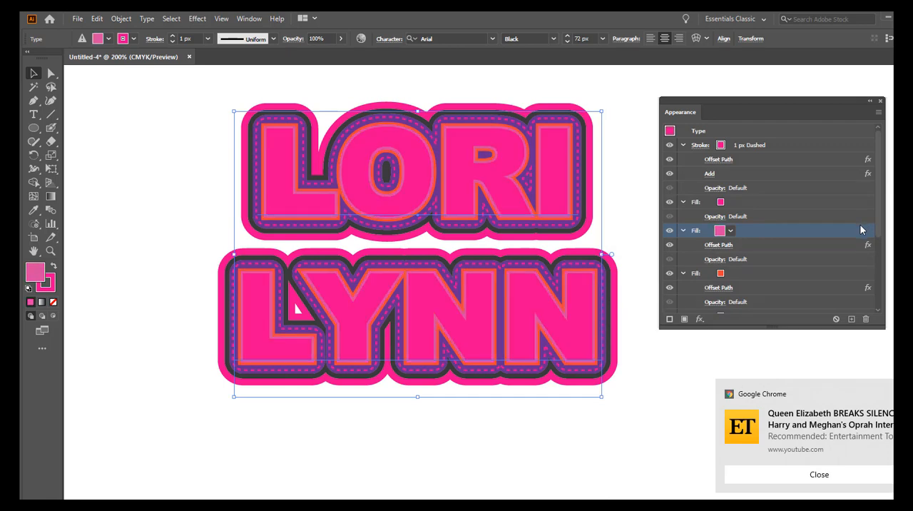
Step: Recolour the text's orange offset fill to pale pink D184B5, starting from the CMYK Magenta swatch, and deselect the text
left_click(721, 274)
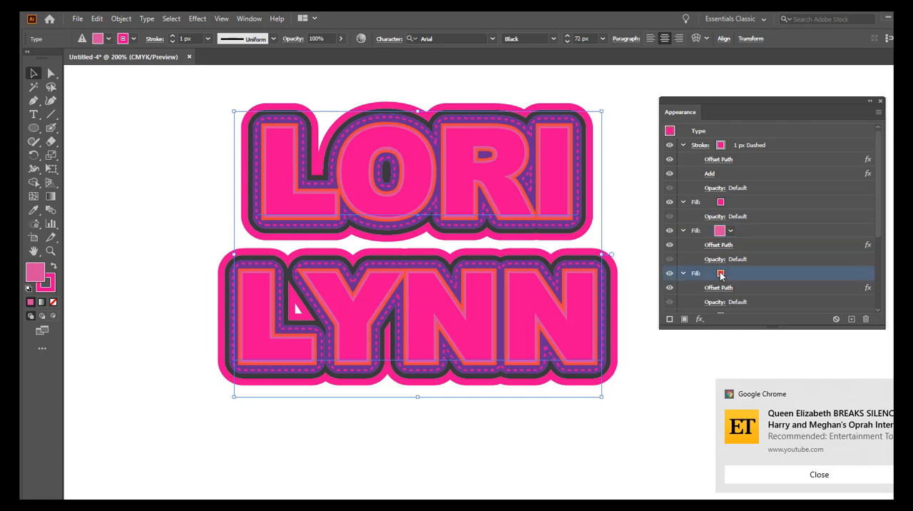
left_click(731, 275)
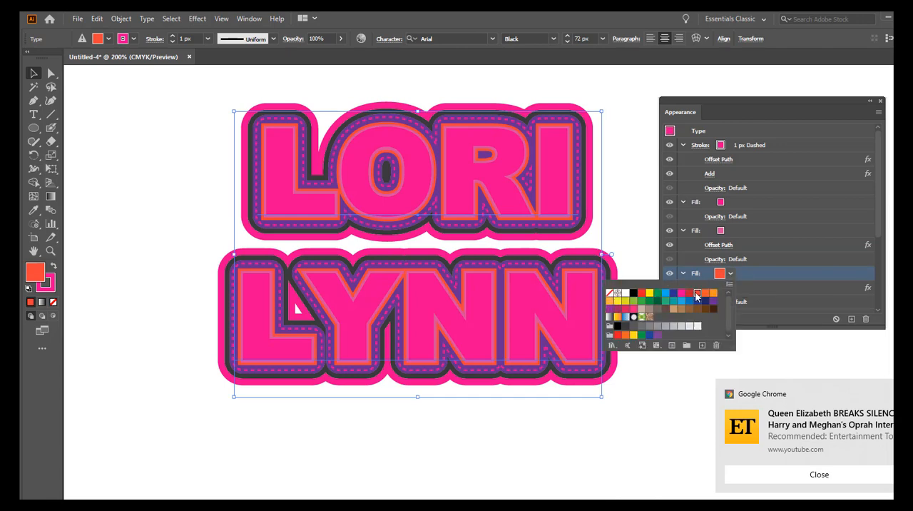
left_click(681, 294)
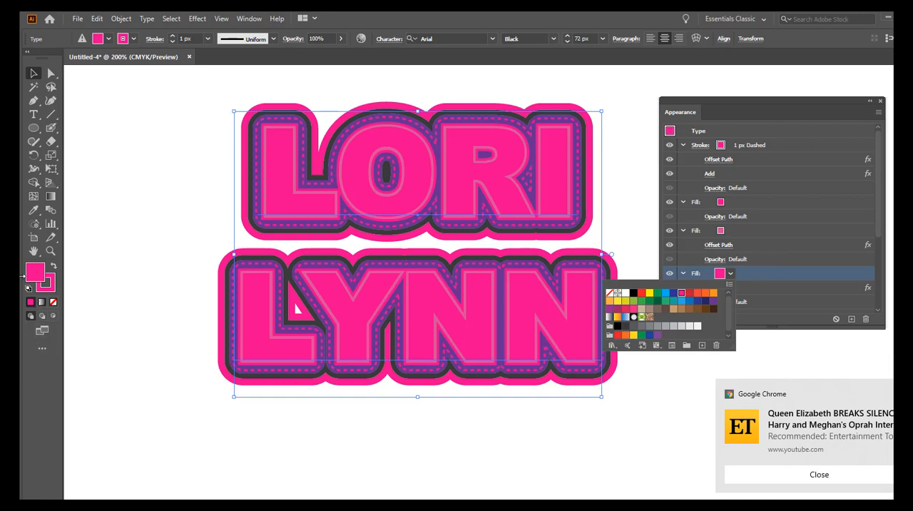
left_click(36, 275)
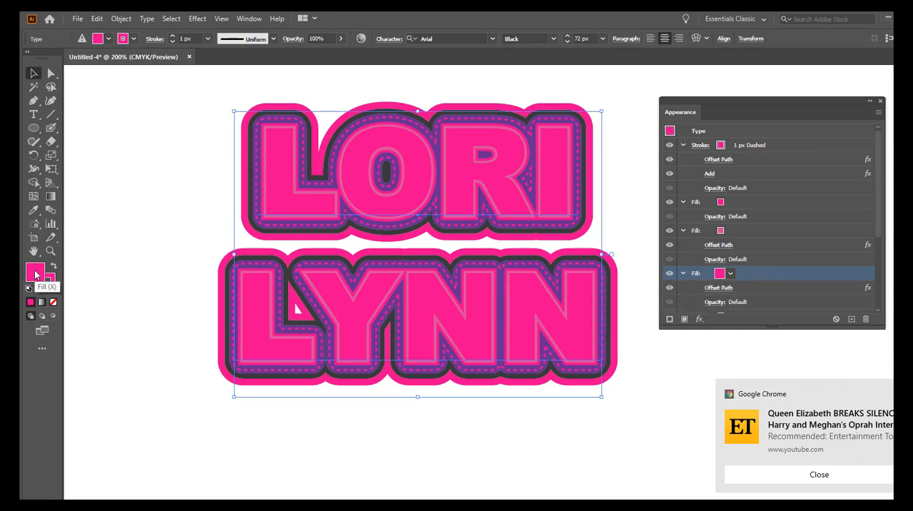
double_click(36, 273)
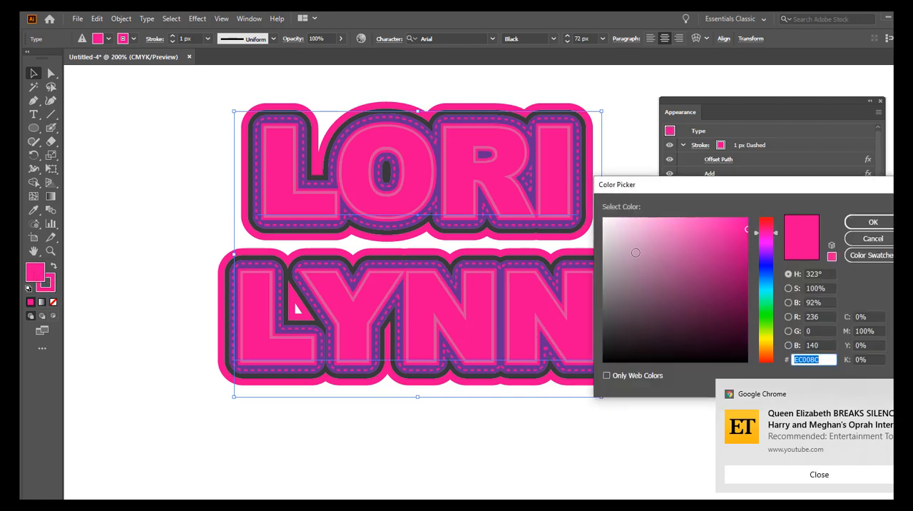
left_click(657, 243)
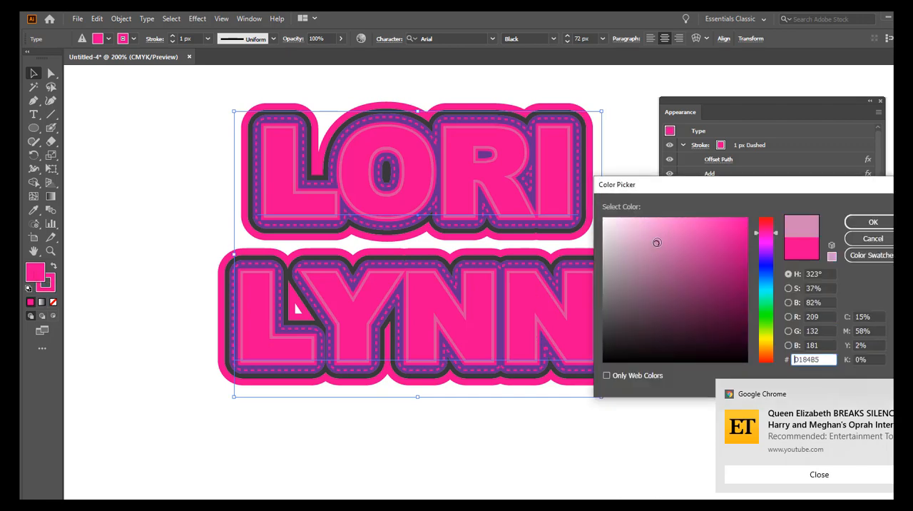
left_click(872, 223)
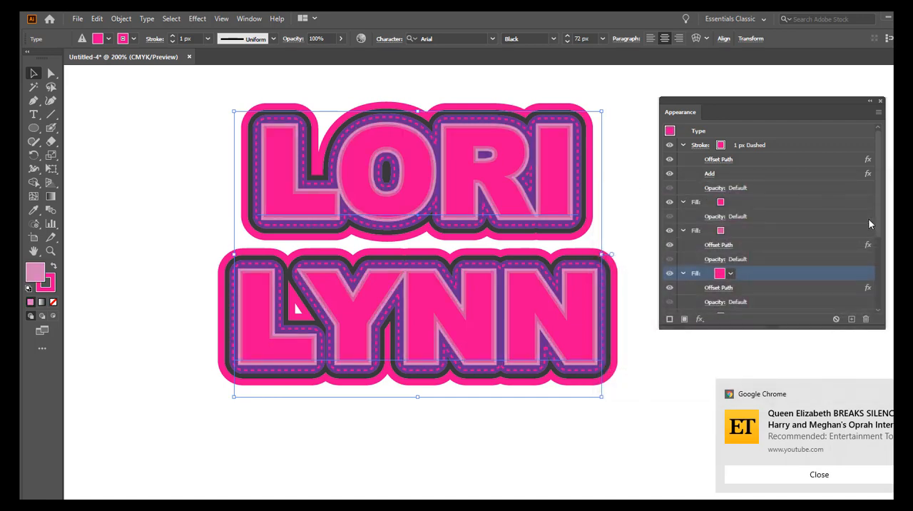
left_click(397, 474)
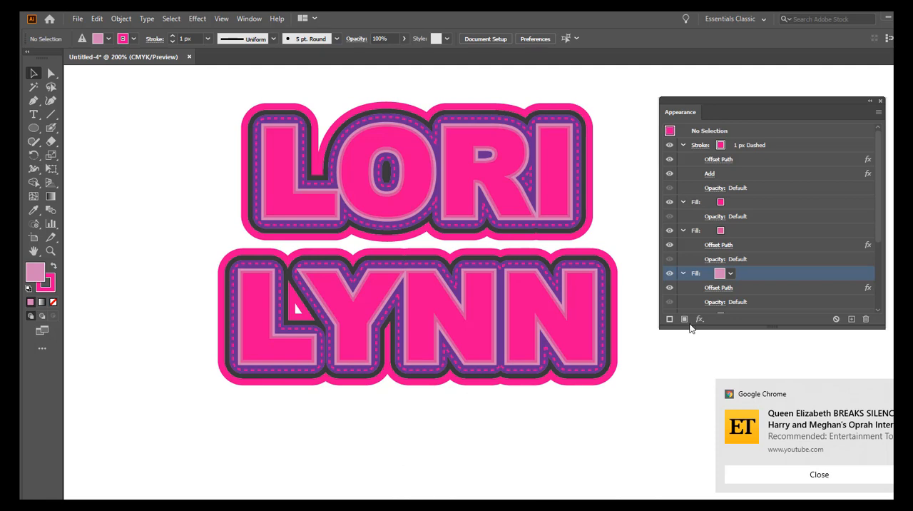
Step: Close the appearance settings and delete all unused graphic styles from the document
left_click(880, 101)
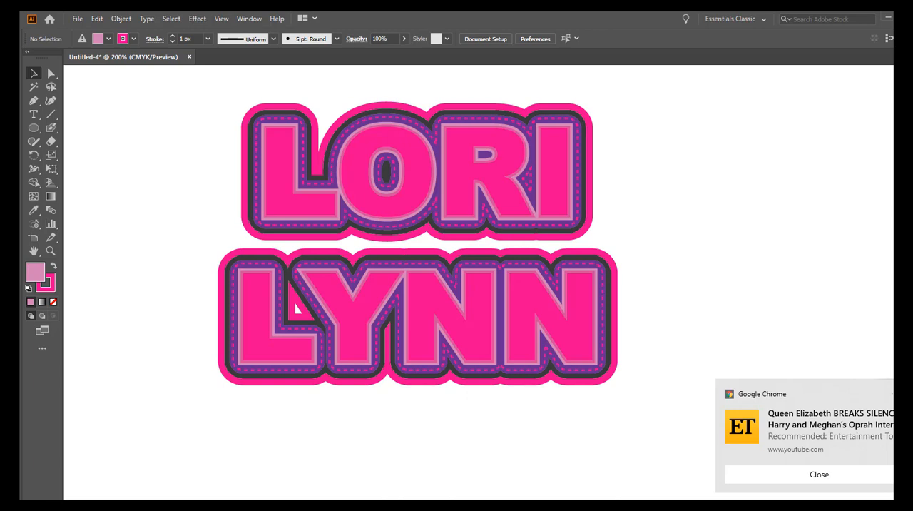
left_click(251, 19)
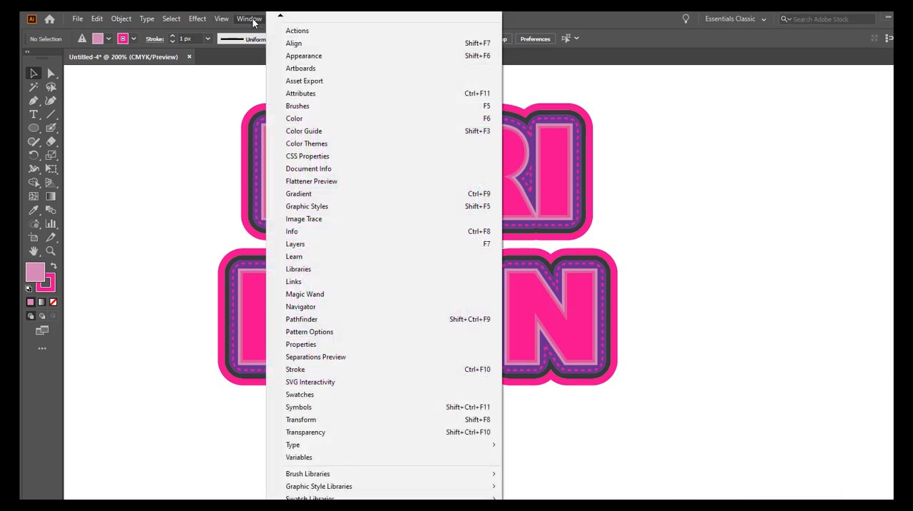
left_click(306, 206)
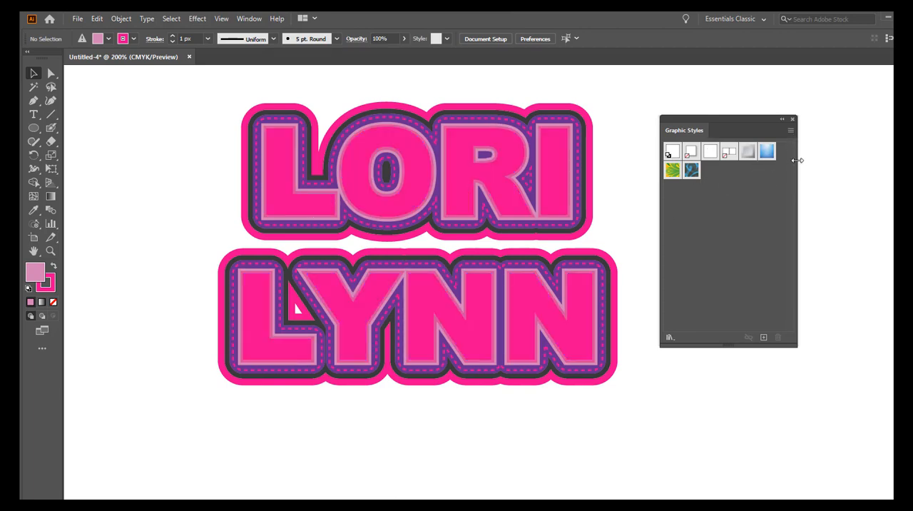
left_click(790, 131)
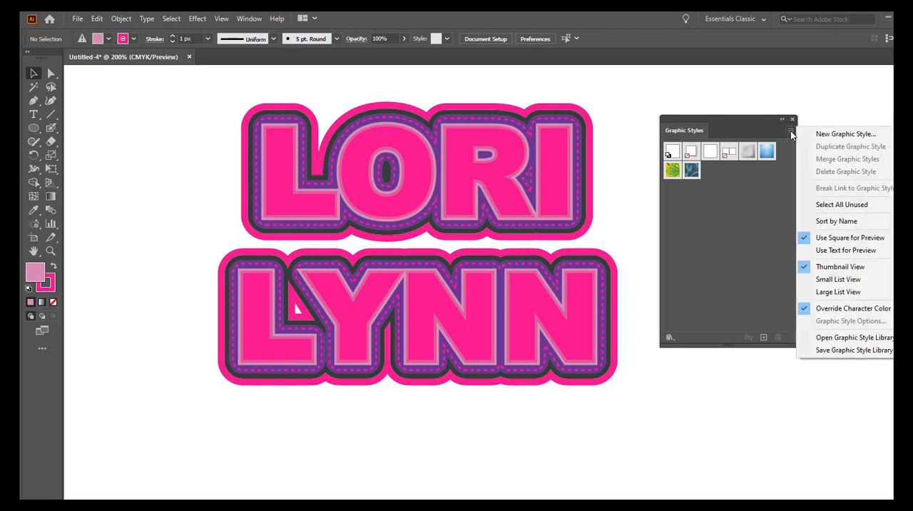
left_click(814, 205)
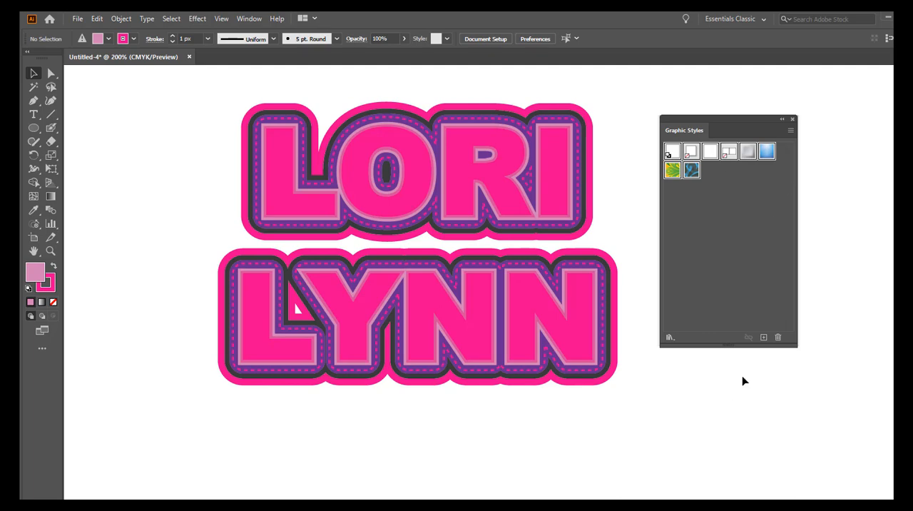
left_click(778, 337)
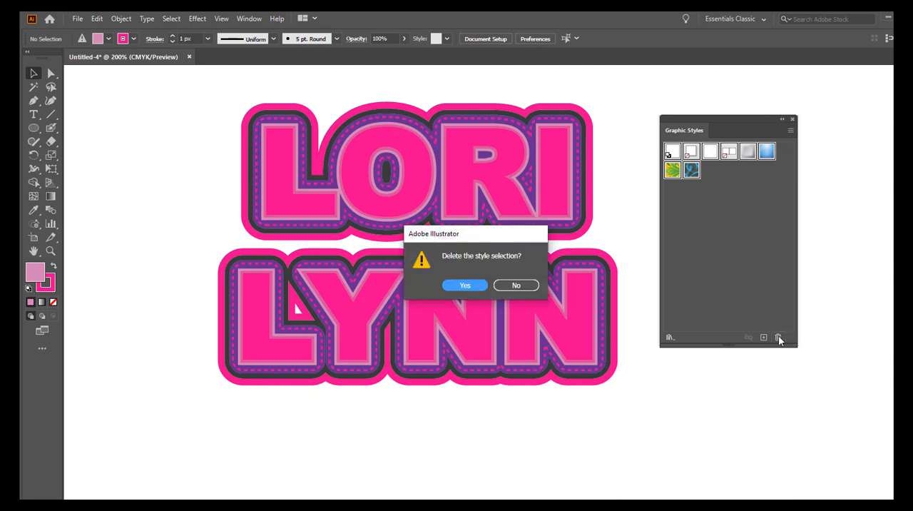
left_click(464, 286)
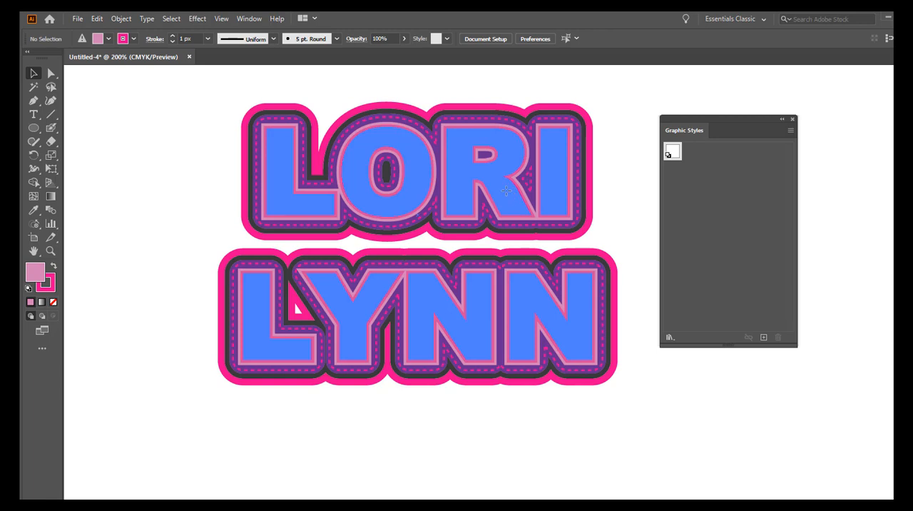
Step: Save the layered text's appearance as a new graphic style and deselect the text
left_click_drag(507, 196, 716, 200)
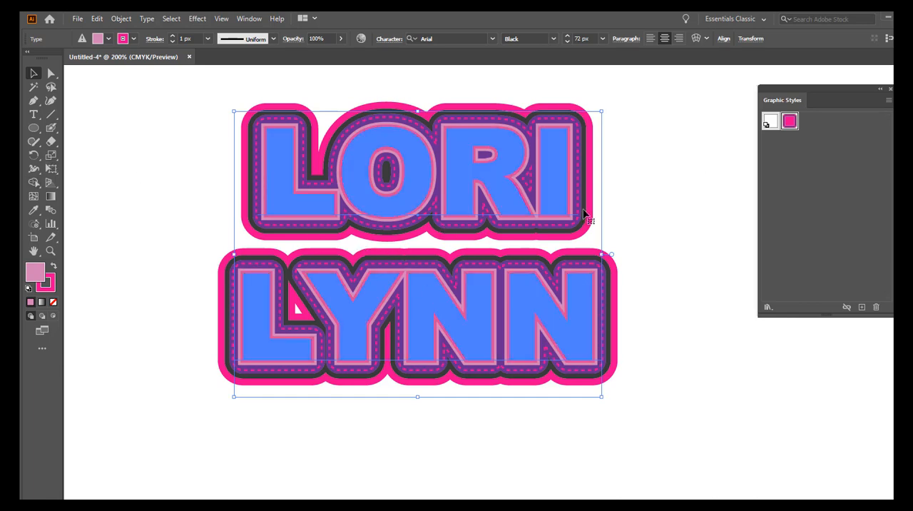
left_click(668, 242)
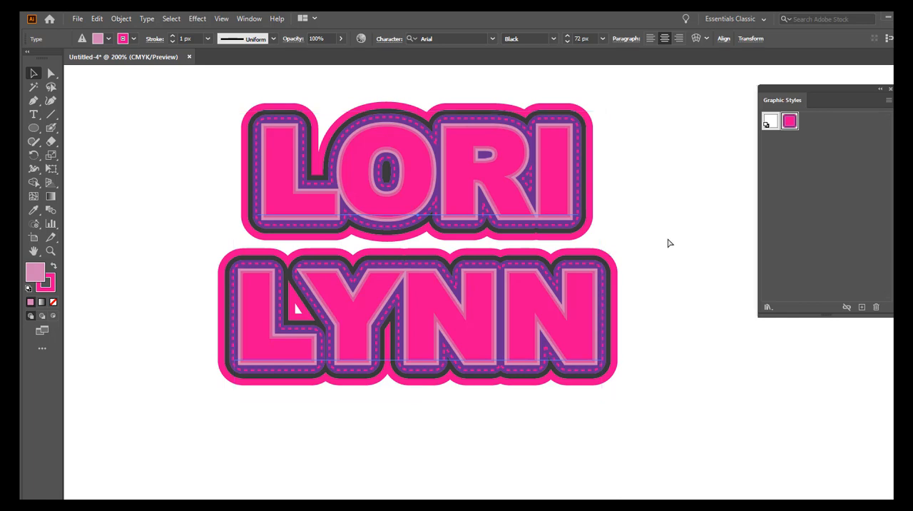
Step: Select the two-line text, set its leading to 72 px, and close the character settings
key("ctrl+t")
key("ctrl+a")
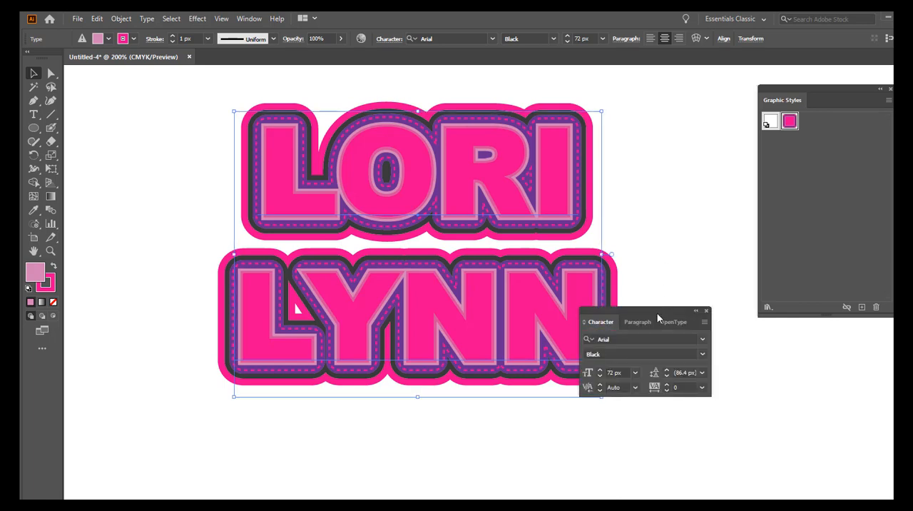
left_click_drag(657, 311, 711, 73)
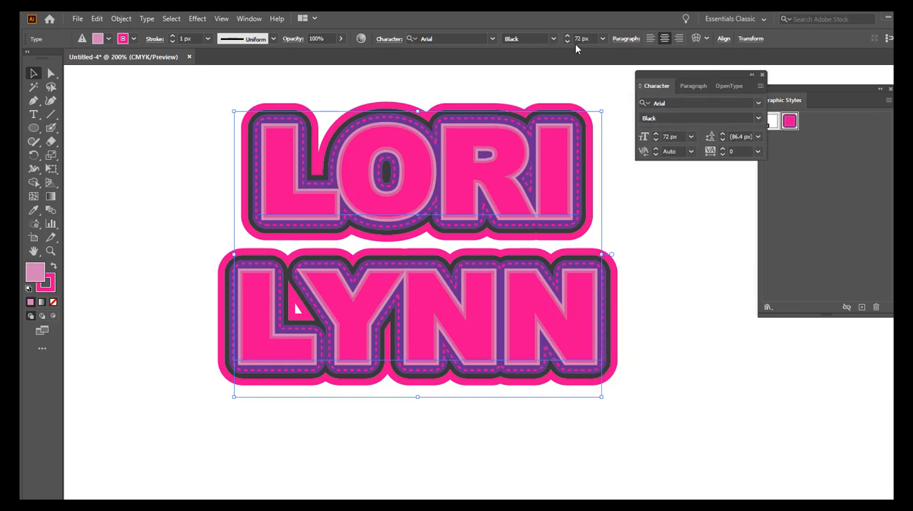
left_click(758, 137)
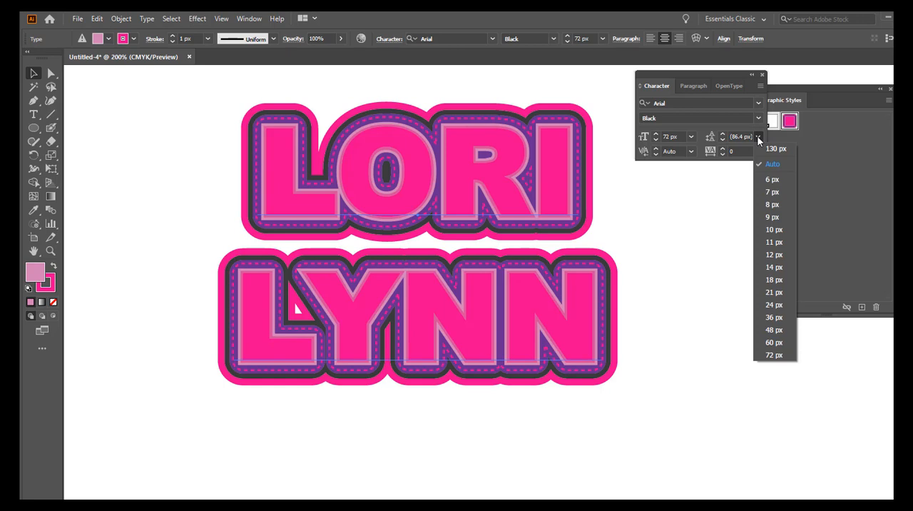
left_click(773, 354)
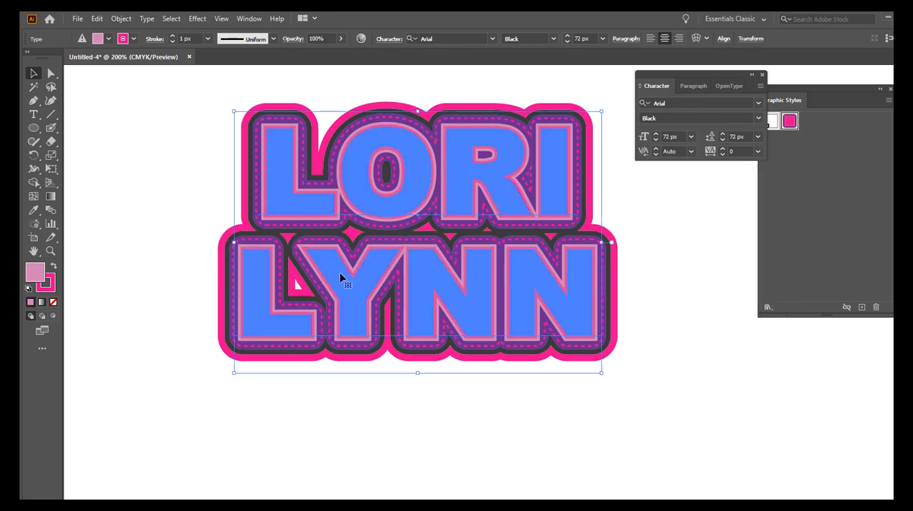
left_click(672, 276)
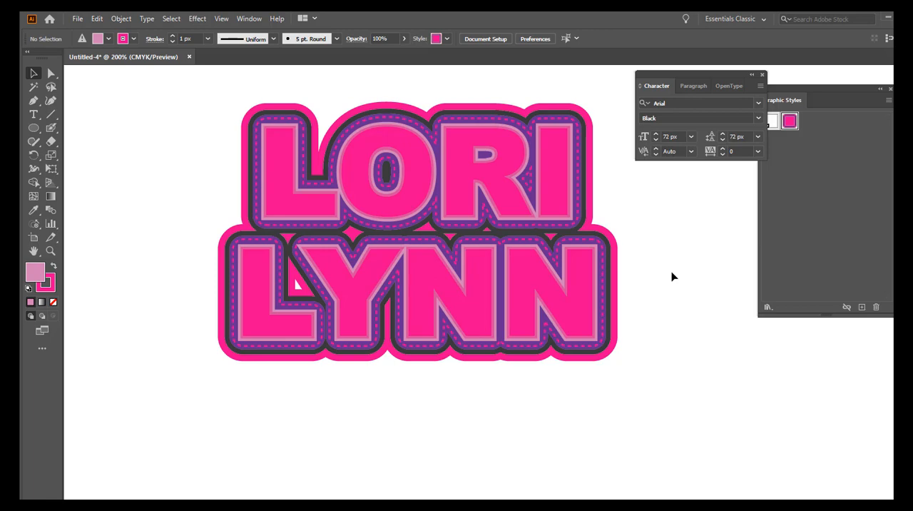
left_click(762, 75)
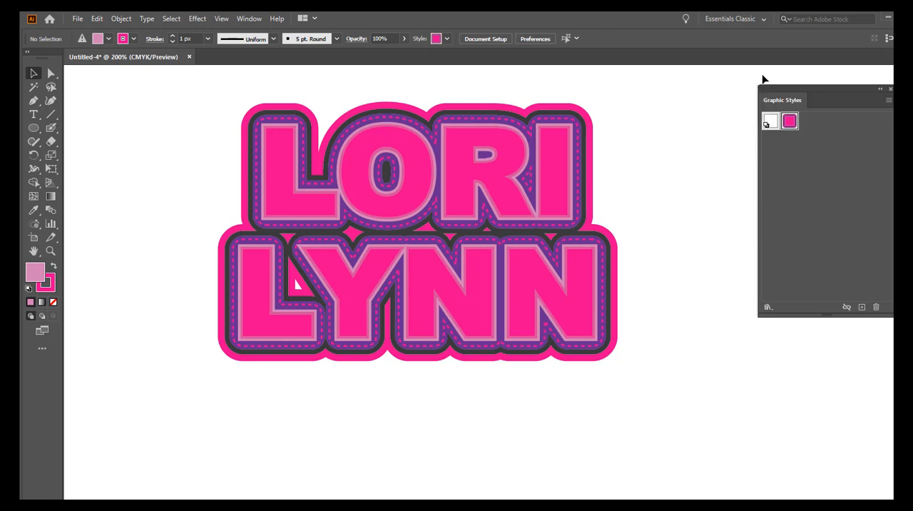
Step: Replace the two-line name text with HAPPY on the first line and BIRTHDAY on the second, and finish text editing
left_click(34, 115)
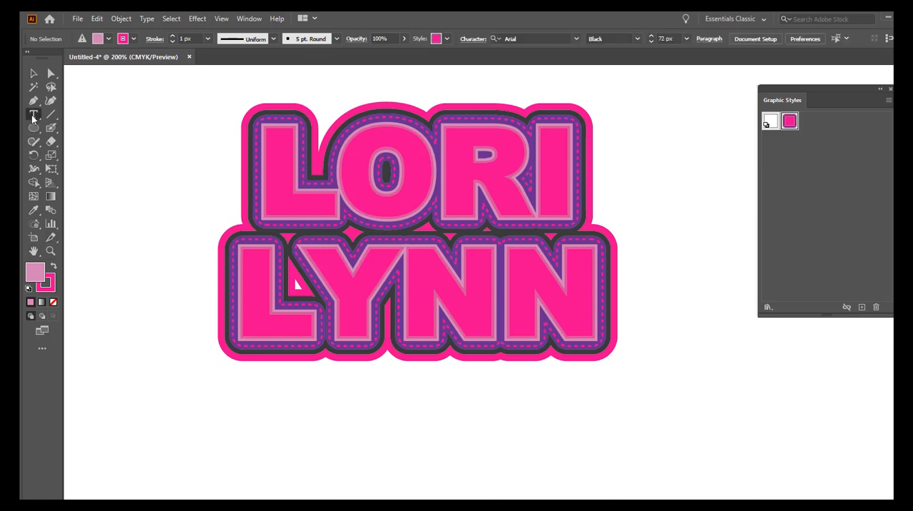
left_click(499, 312)
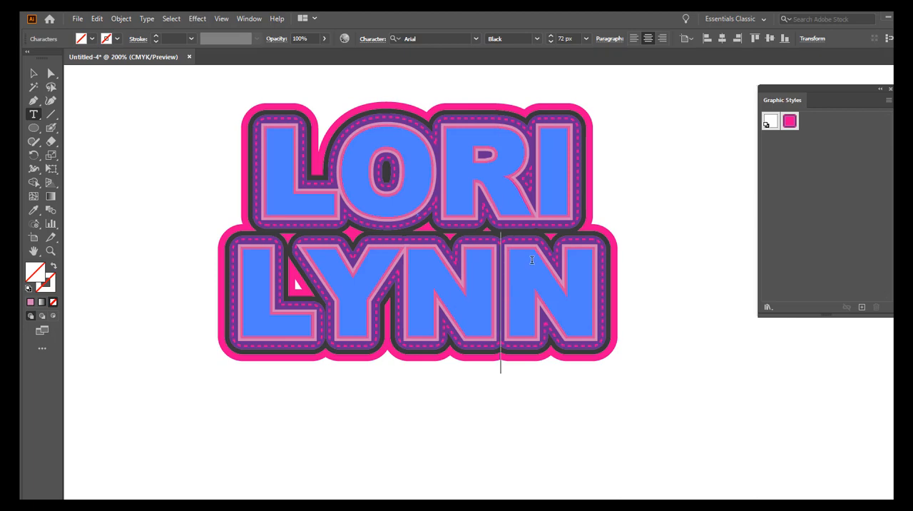
key("ctrl+a")
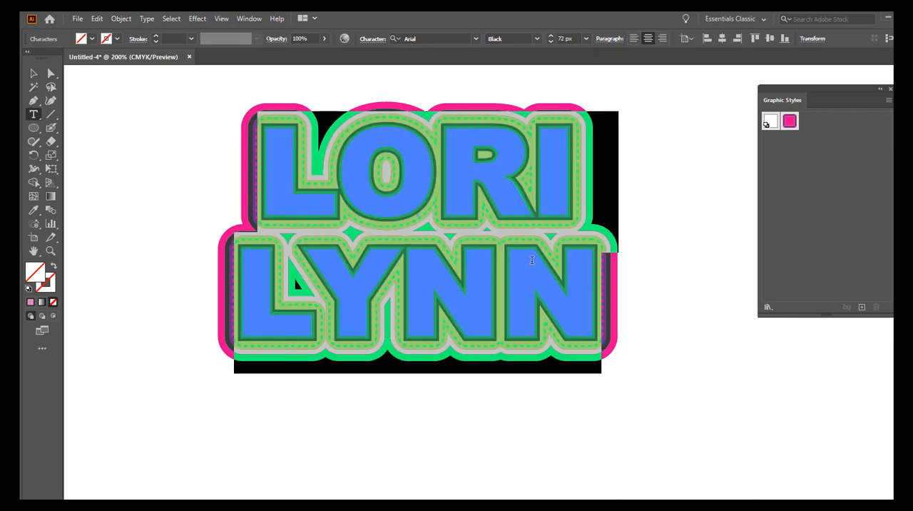
type("HAPPY")
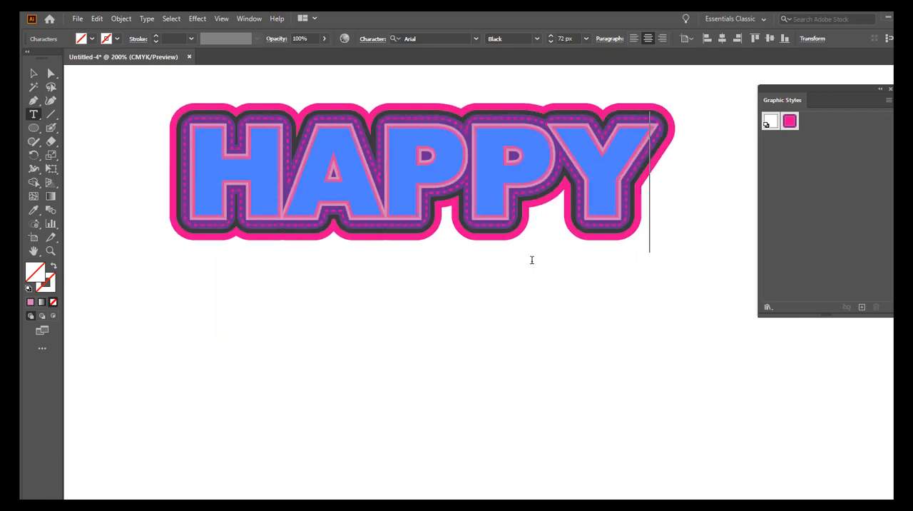
key("Return")
type("B")
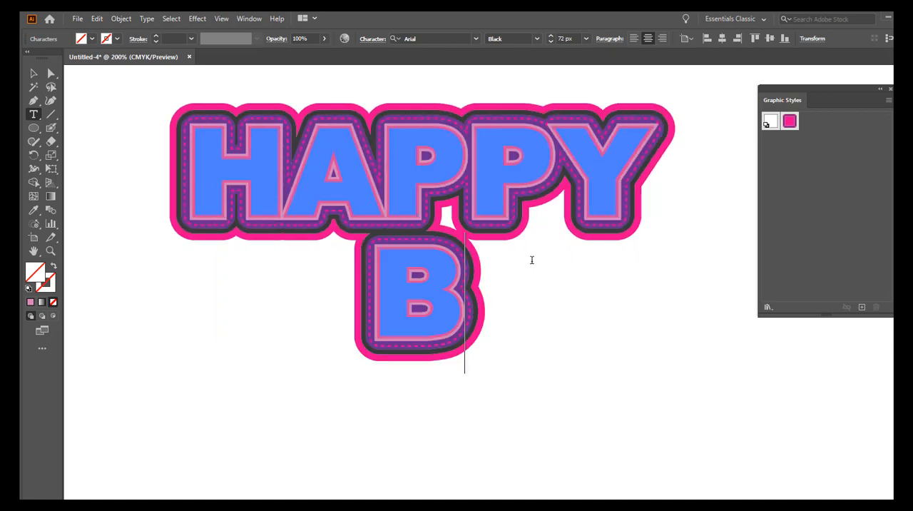
type("IRTHDAY")
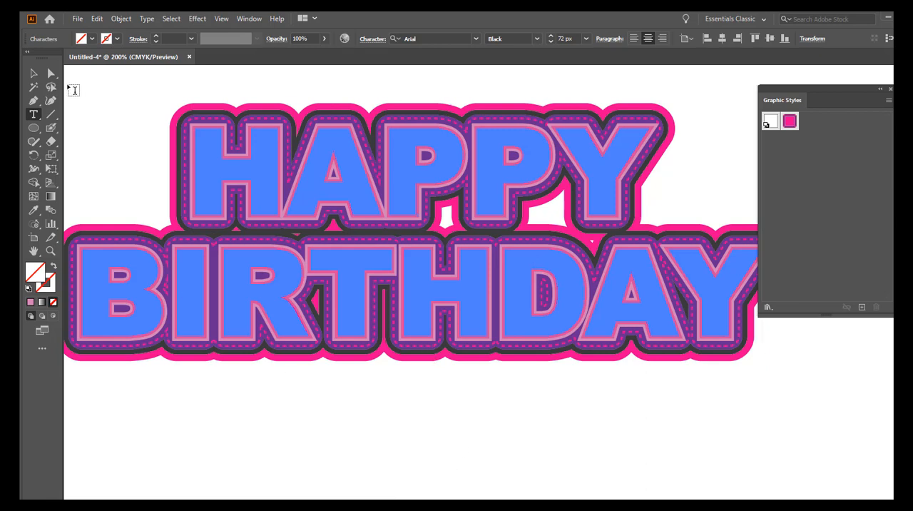
left_click(49, 74)
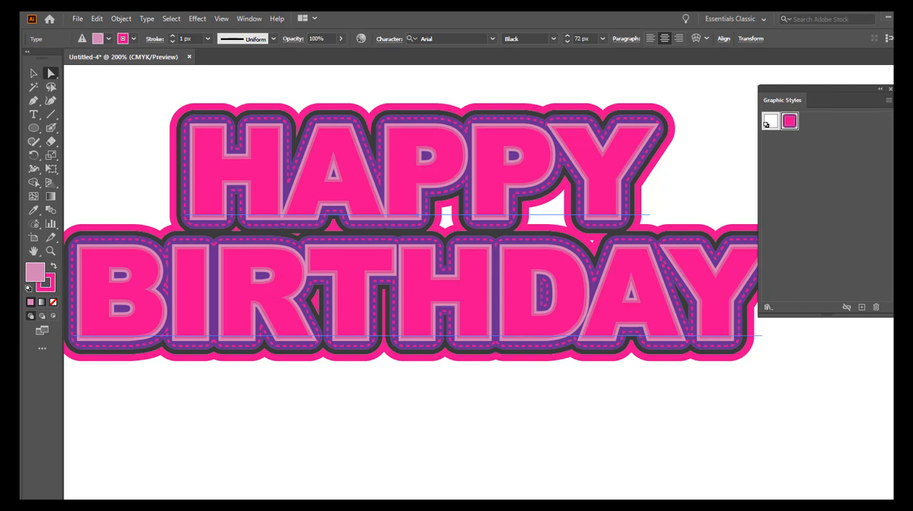
Step: Close the graphic styles and bring up the appearance settings beside the HAPPY BIRTHDAY text
left_click(890, 90)
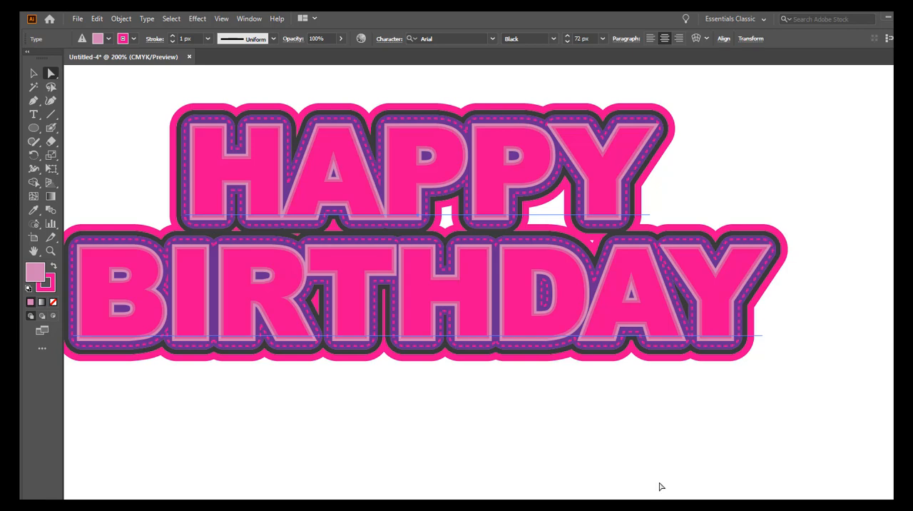
left_click(250, 20)
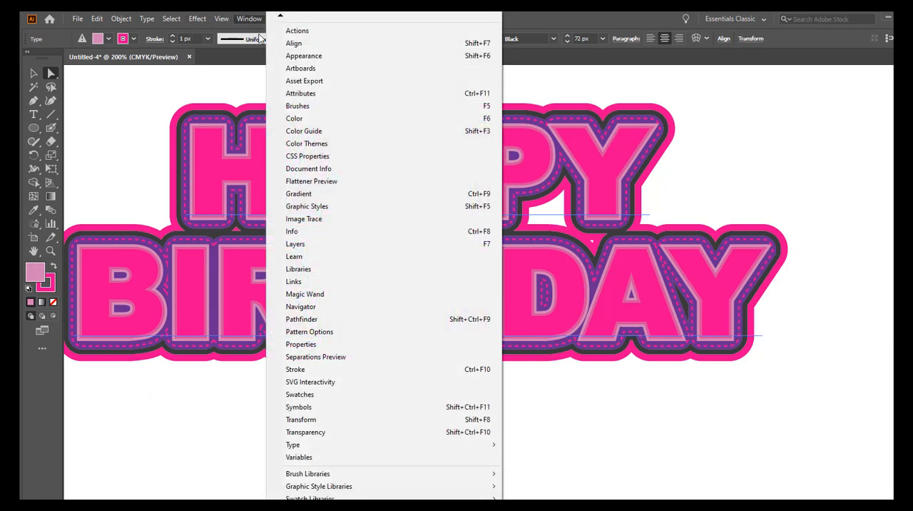
left_click(294, 57)
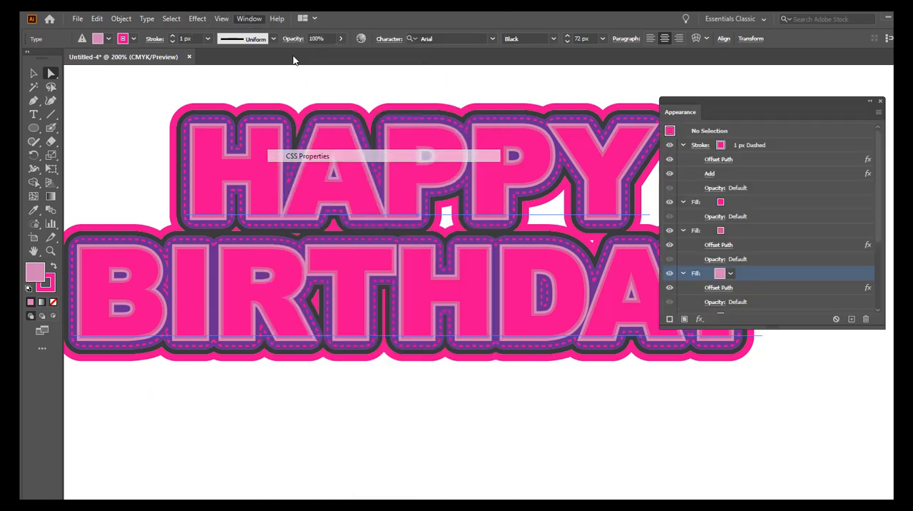
left_click_drag(760, 99, 824, 81)
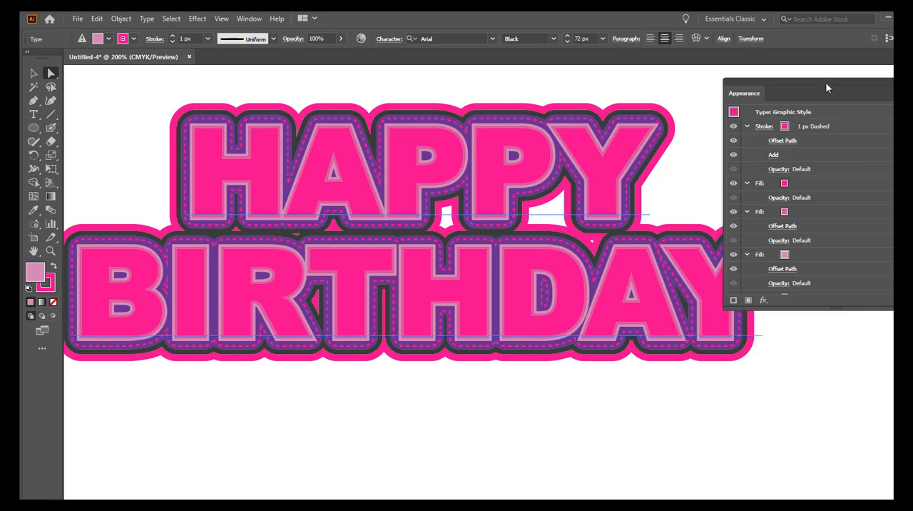
Step: Change the topmost fill of the HAPPY BIRTHDAY text to green
left_click(784, 184)
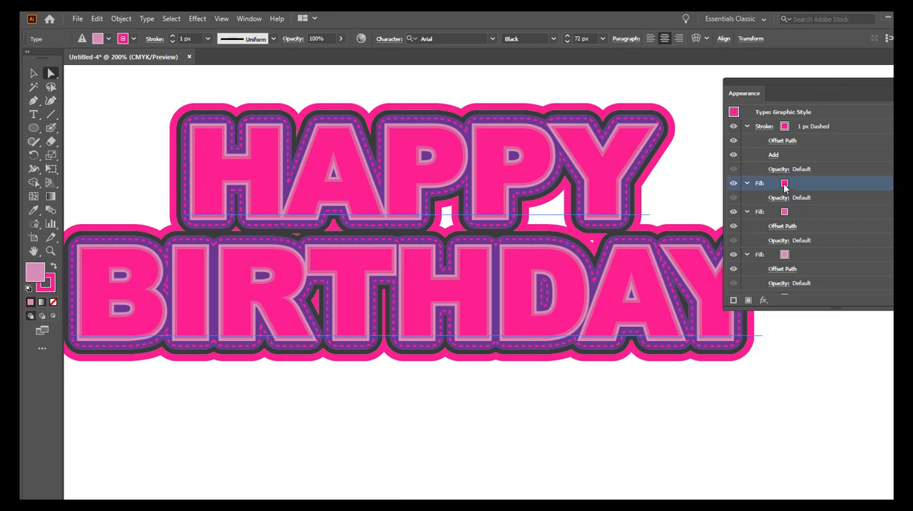
left_click(784, 184)
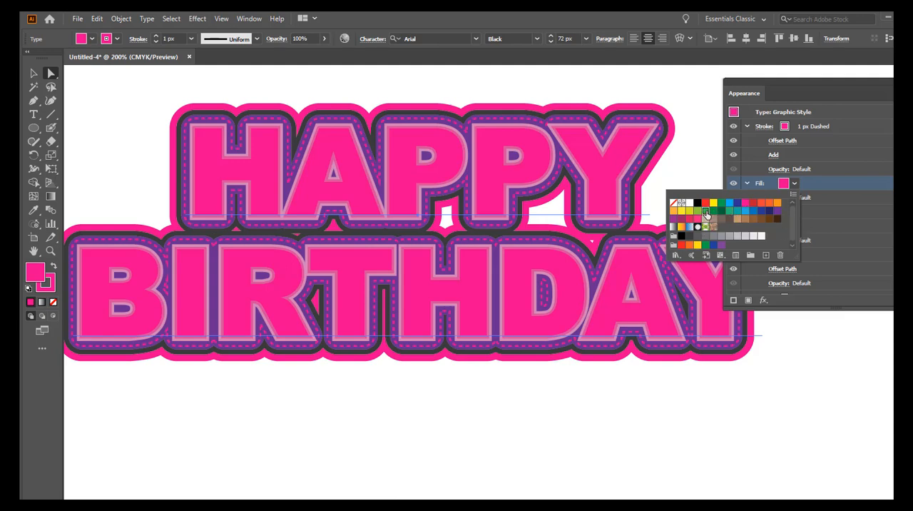
left_click(706, 212)
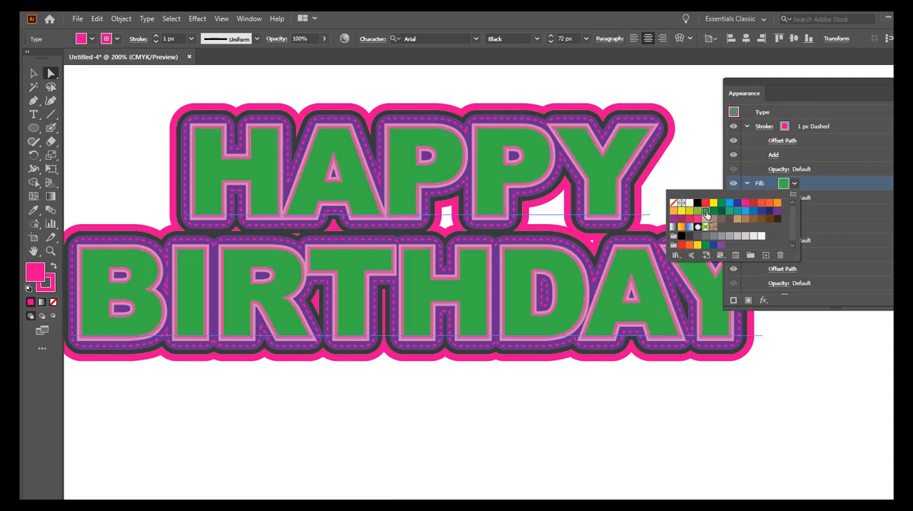
left_click(845, 210)
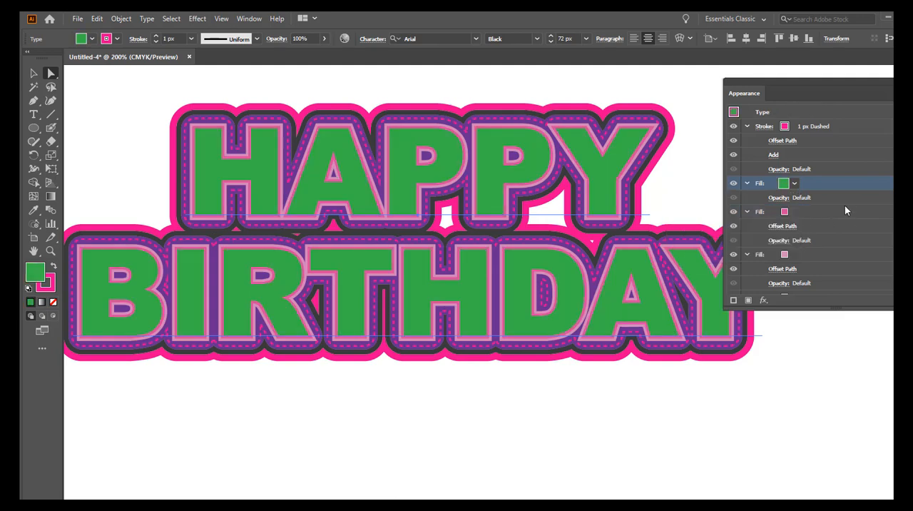
Step: Change the text's second fill, the narrow offset outline directly around the letters, to black
left_click(788, 212)
left_click(795, 213)
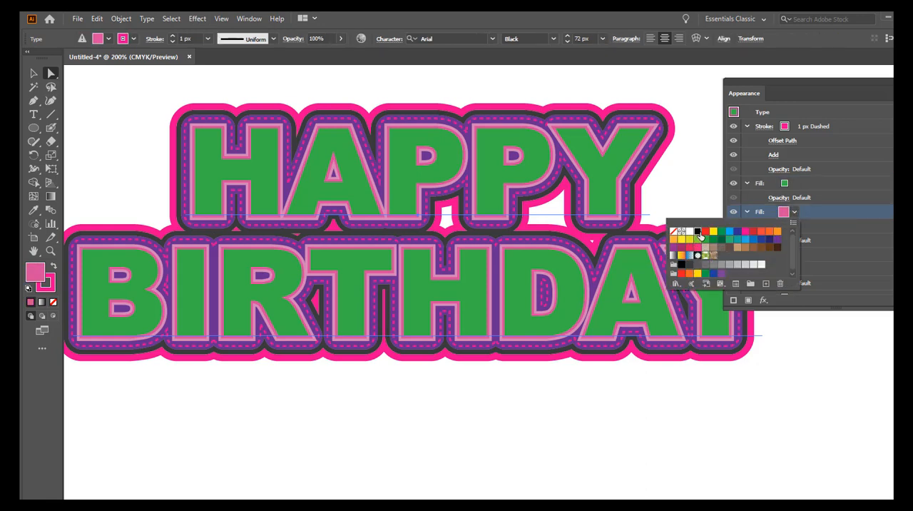
left_click(699, 232)
left_click(836, 211)
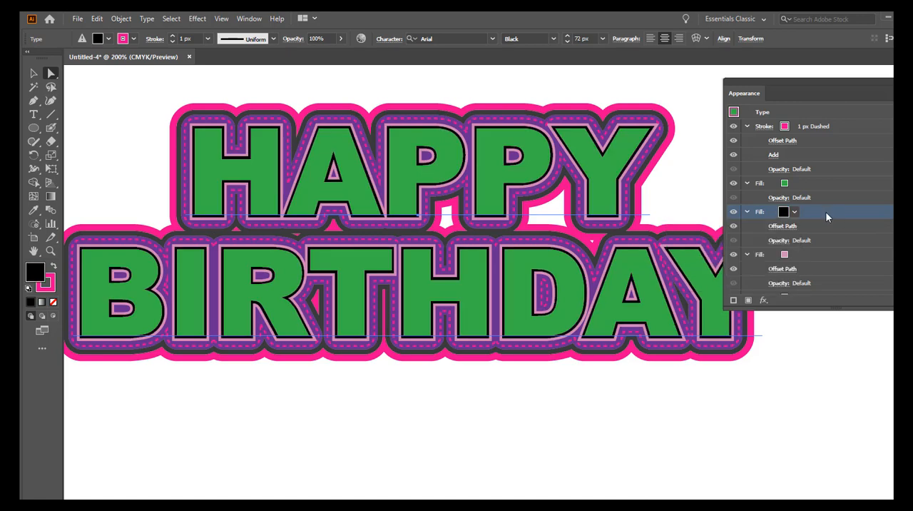
left_click(795, 212)
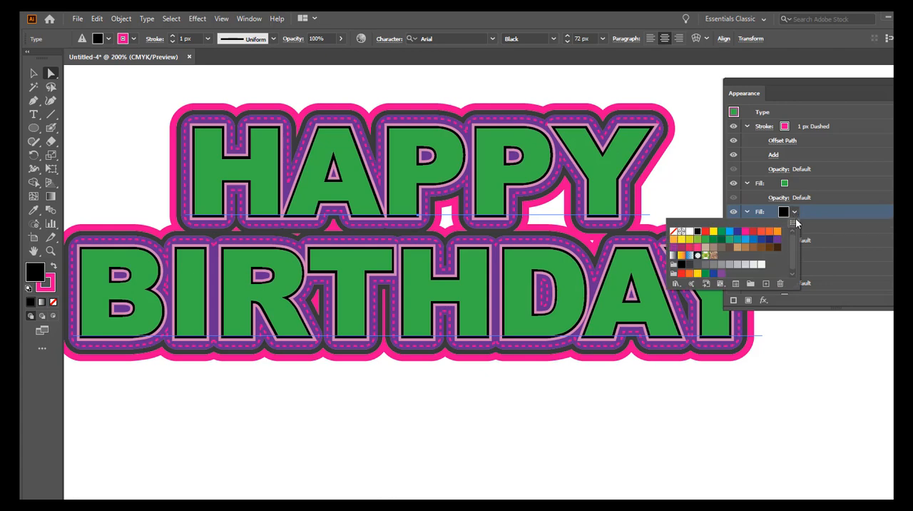
left_click(792, 215)
Step: Change the text's third fill, the light pink offset outline, to bright pink
left_click(785, 256)
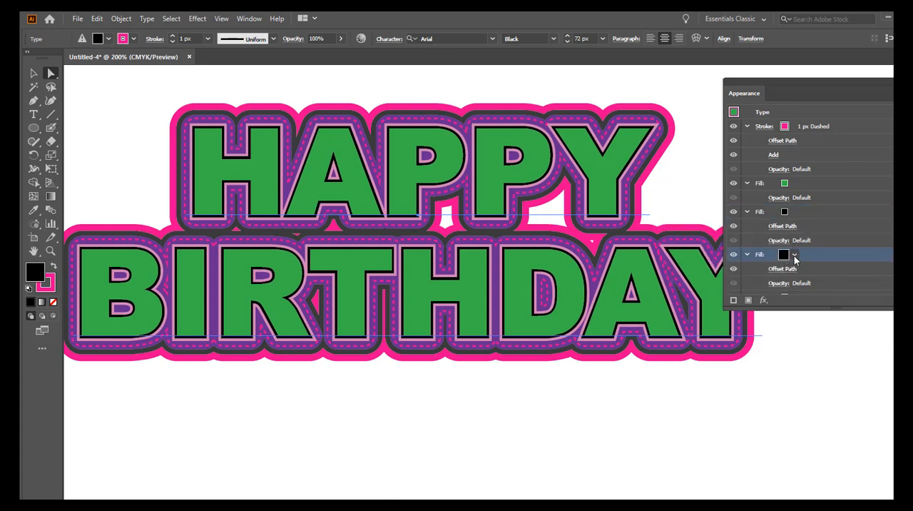
left_click(795, 256)
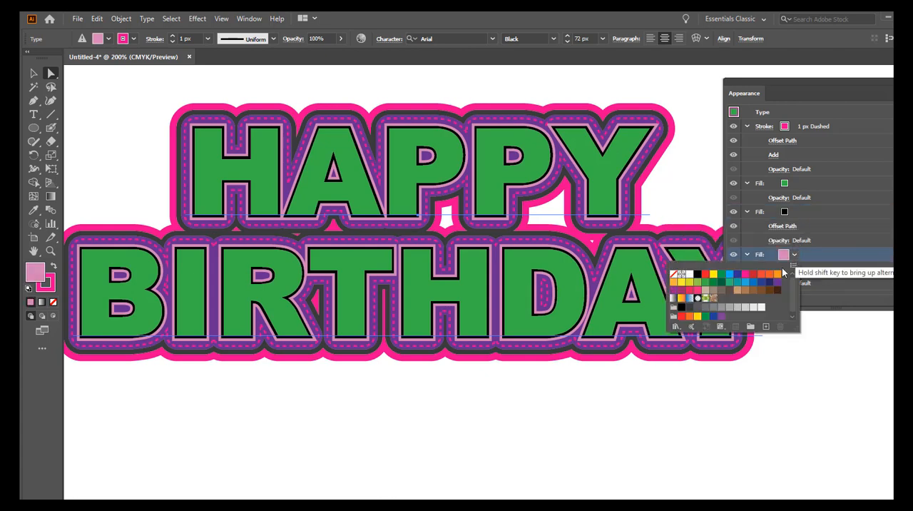
left_click(746, 275)
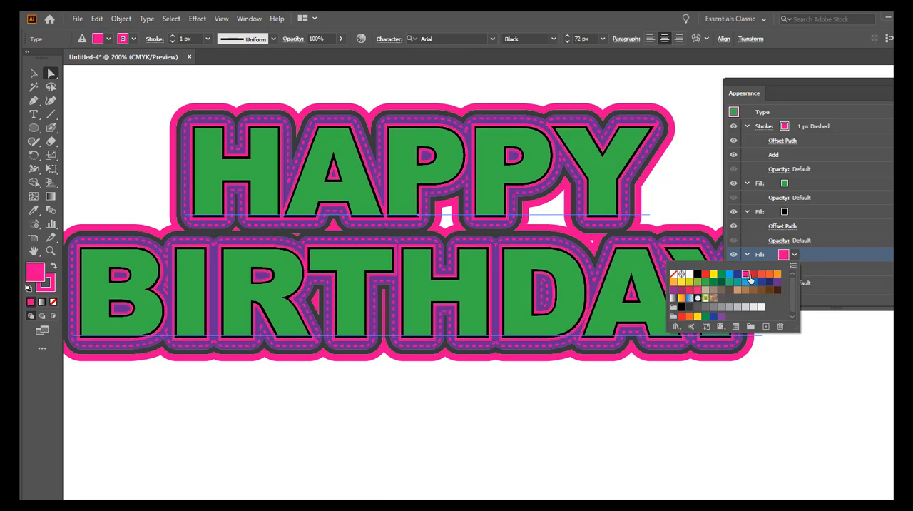
left_click(827, 255)
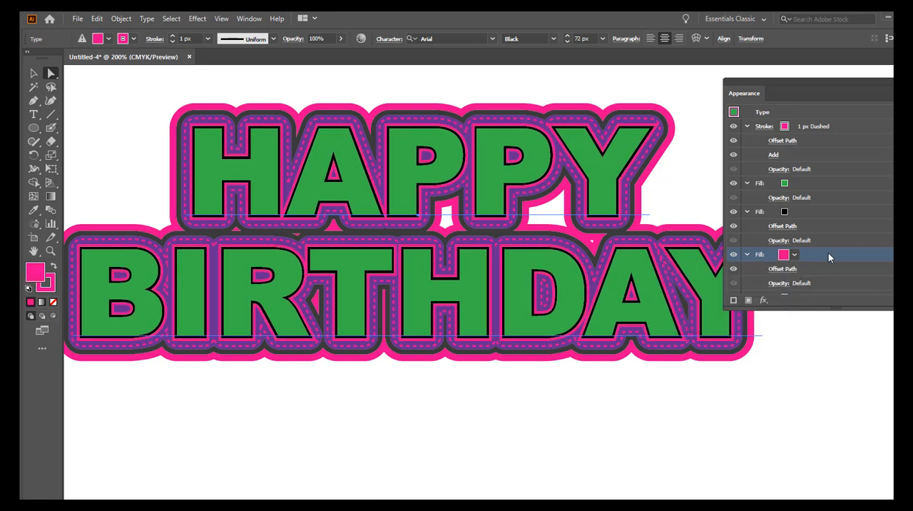
Step: Change the purple offset fill behind the dashed stroke to black
scroll(812, 248, "down", 3)
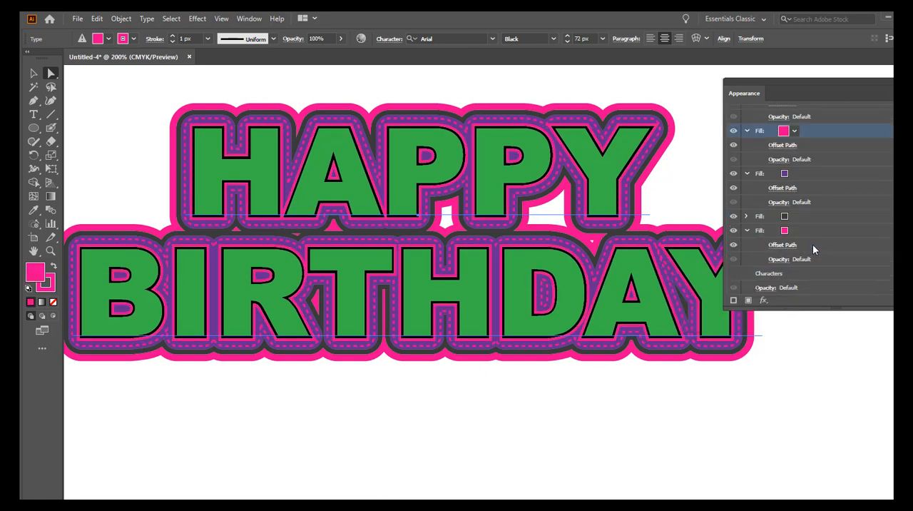
left_click(789, 176)
left_click(793, 175)
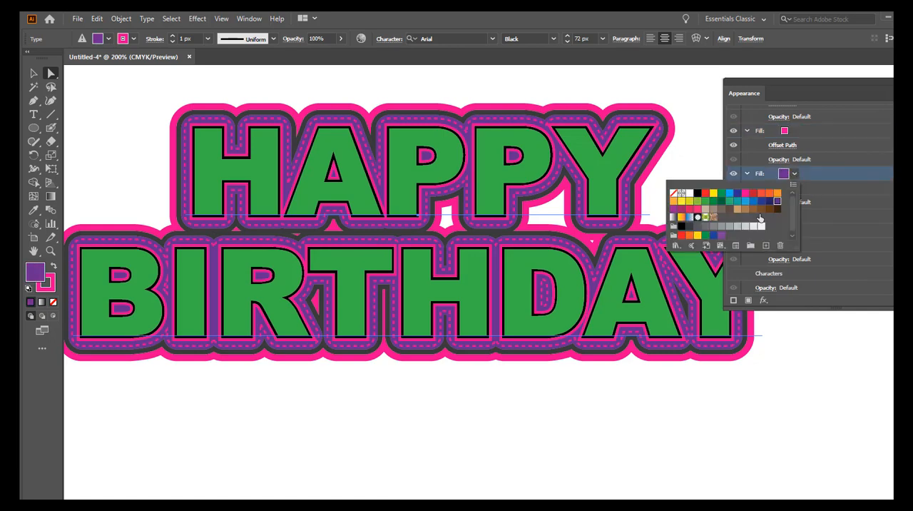
left_click(698, 194)
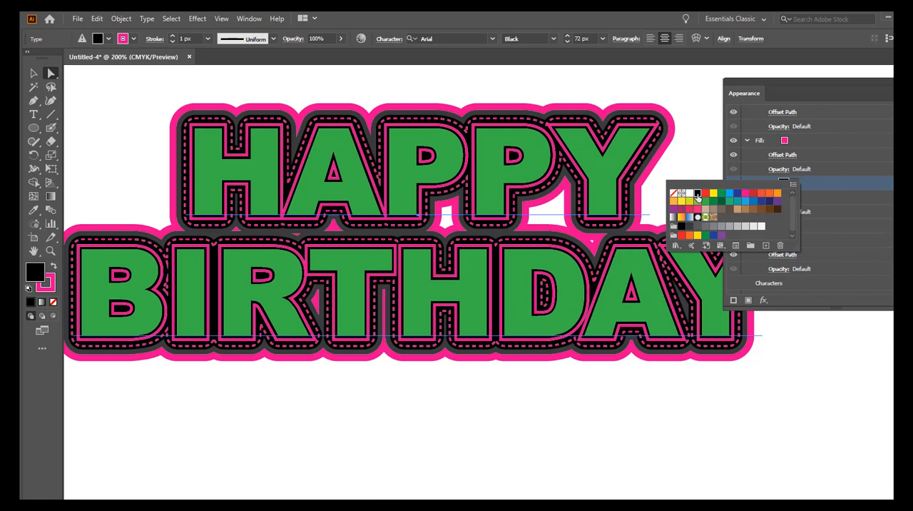
left_click(842, 187)
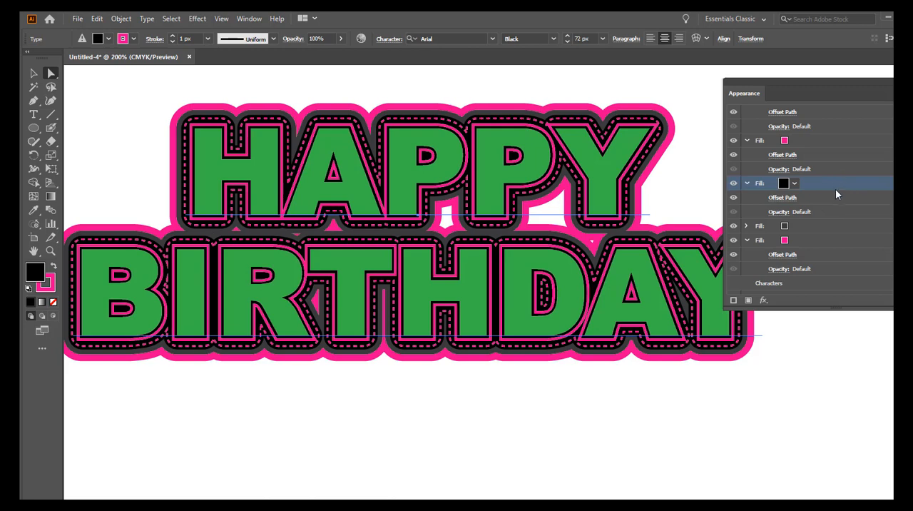
Step: Change the 1 px dashed stroke of the text to yellow
scroll(837, 193, "up", 3)
scroll(837, 193, "down", 3)
scroll(836, 189, "up", 3)
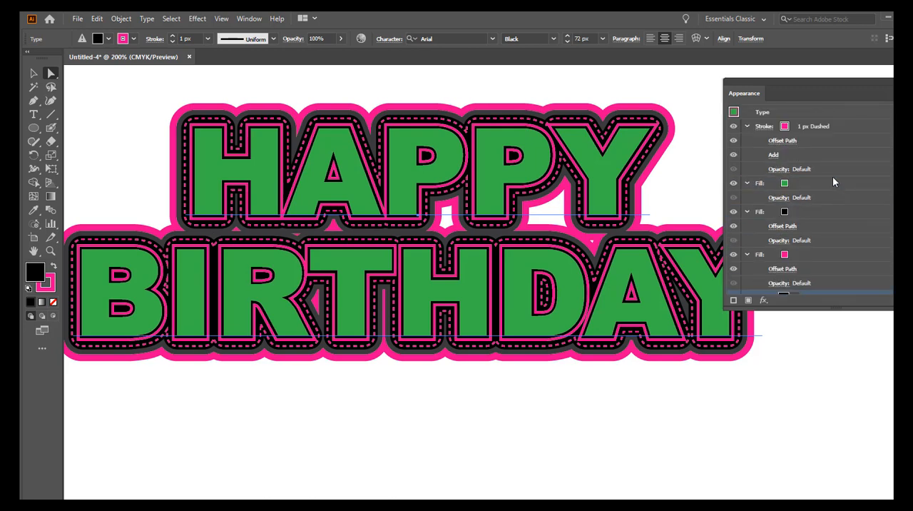
left_click(785, 127)
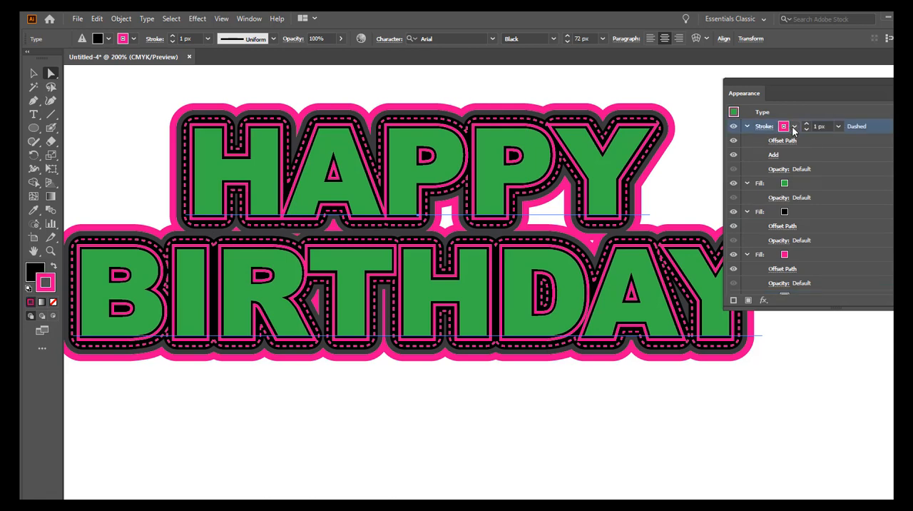
left_click(795, 128)
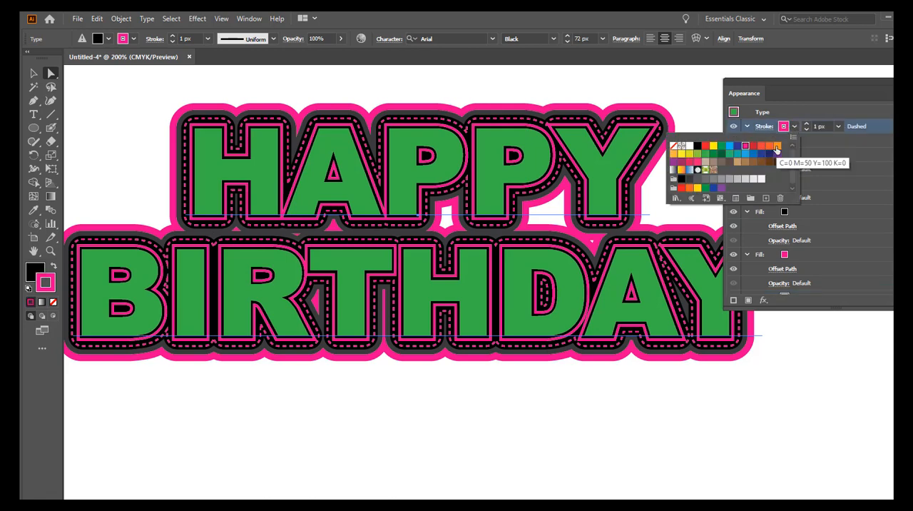
left_click(682, 155)
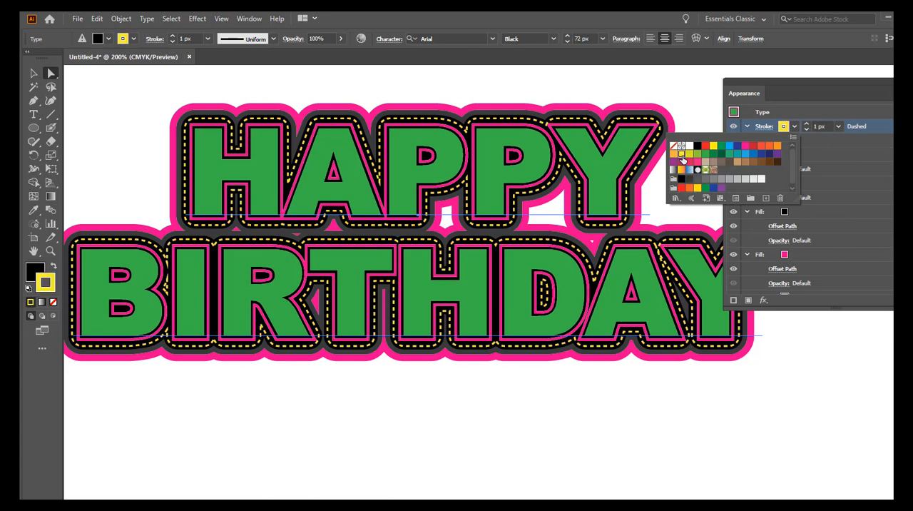
left_click(815, 354)
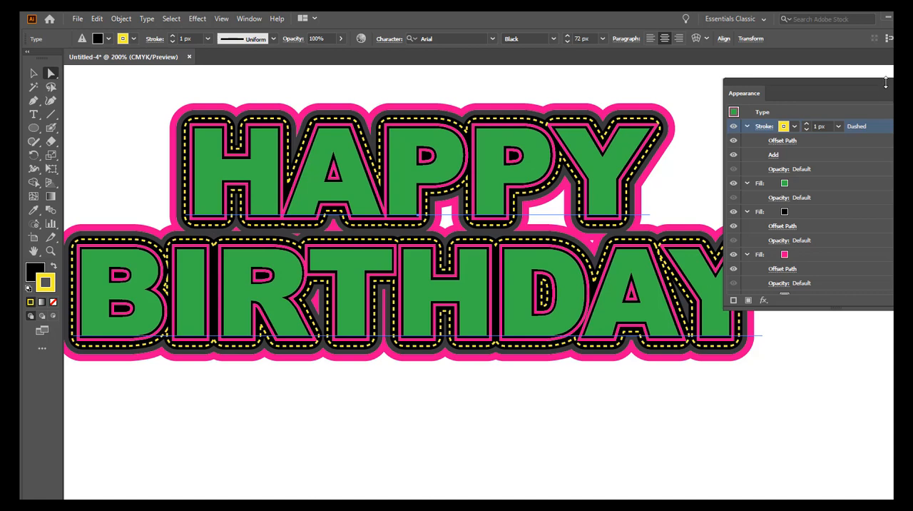
Step: Close the appearance settings and examine the recolored text without anything covering it
left_click_drag(878, 82, 887, 64)
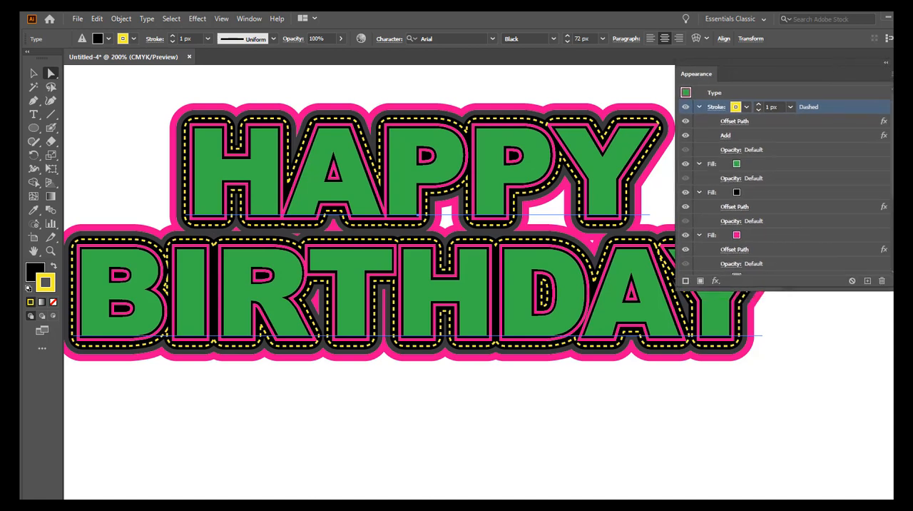
key("shift+F6")
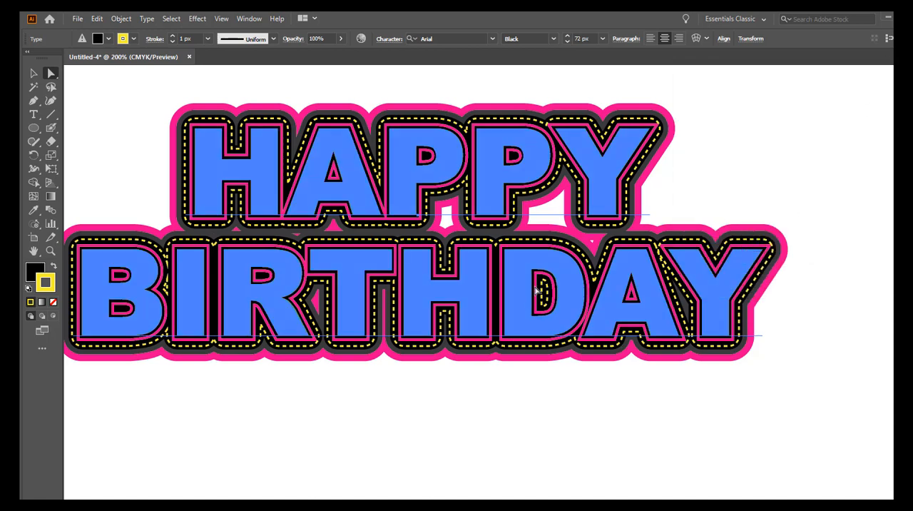
key("ctrl+shift+z")
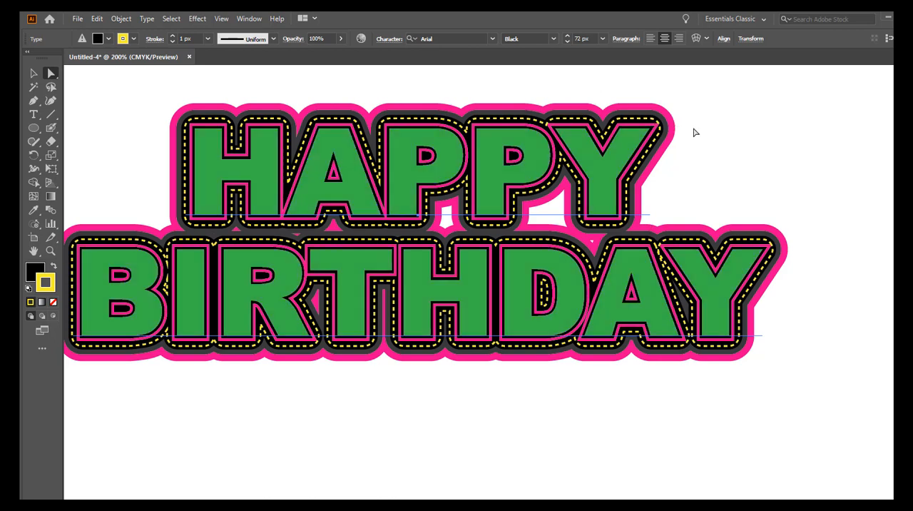
key("ctrl+shift+z")
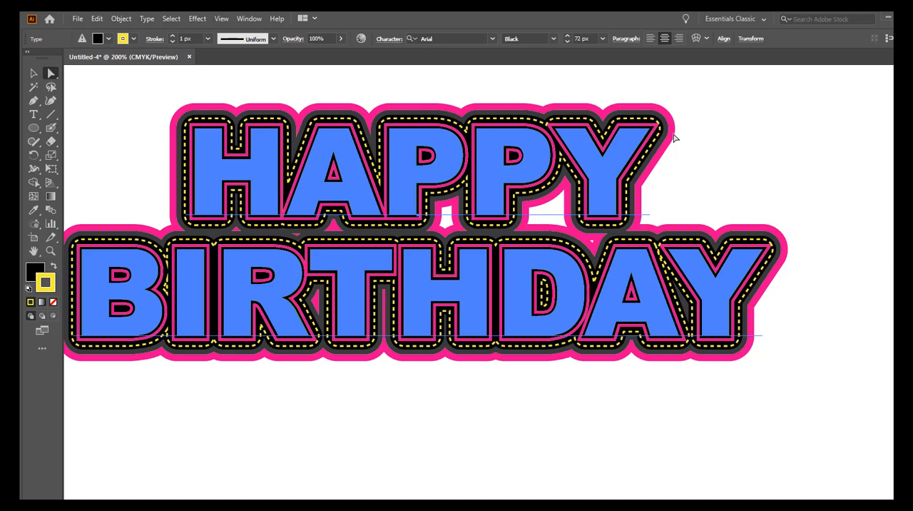
key("ctrl+shift+z")
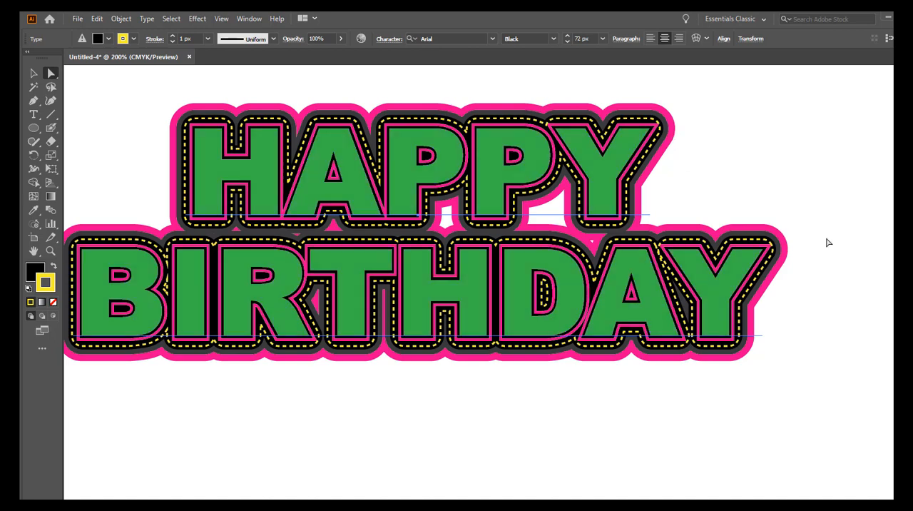
Step: Narrow the text's dark gray outline by reducing its Offset Path distance, trying 9 px before settling on a slightly larger offset
left_click(249, 18)
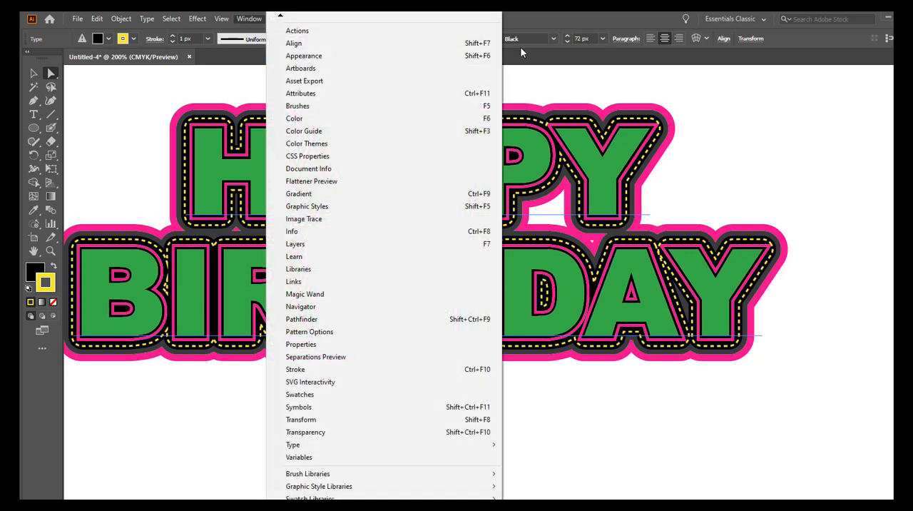
left_click(359, 57)
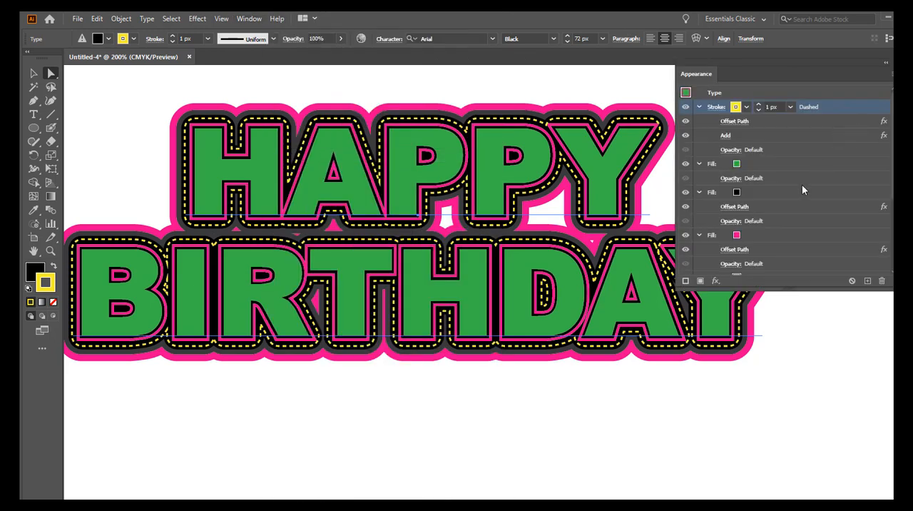
scroll(784, 154, "down", 3)
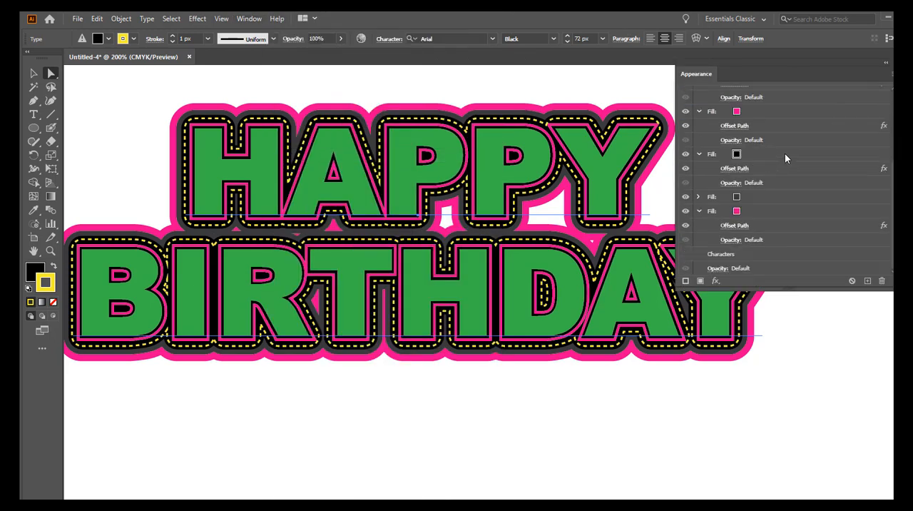
left_click(769, 197)
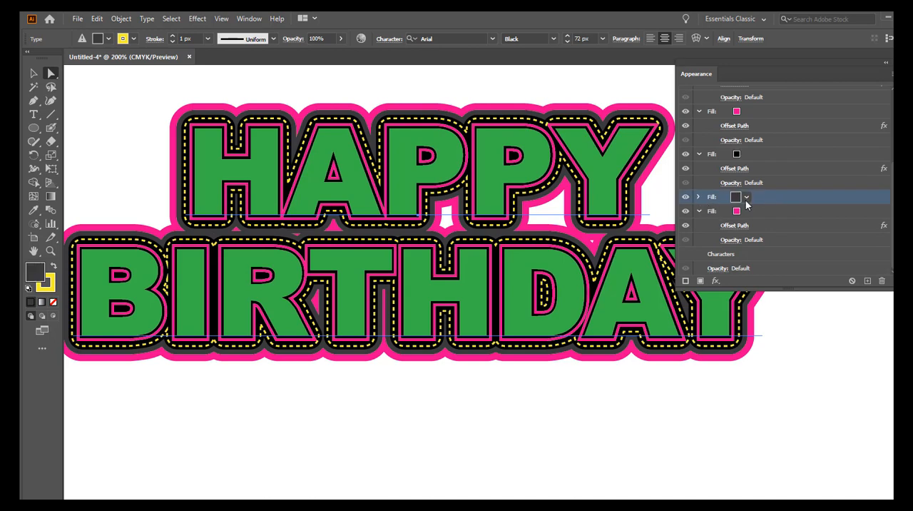
left_click(698, 198)
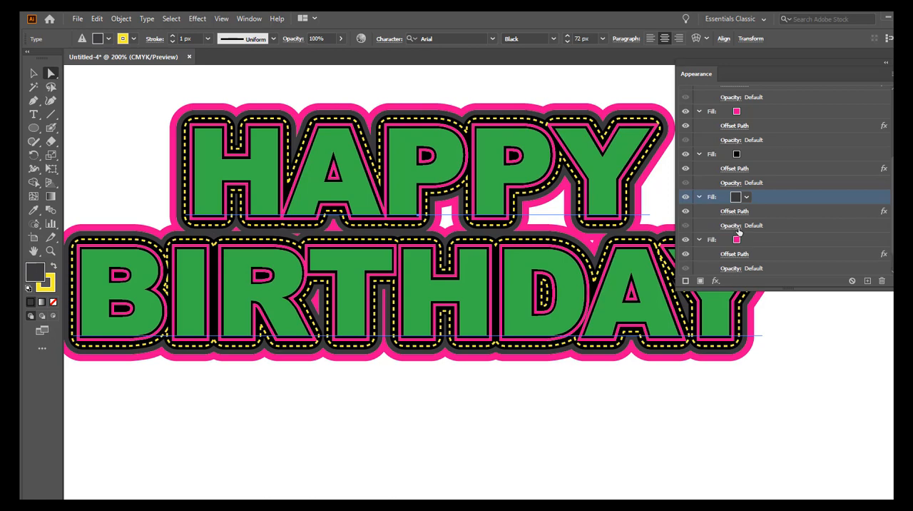
left_click(733, 209)
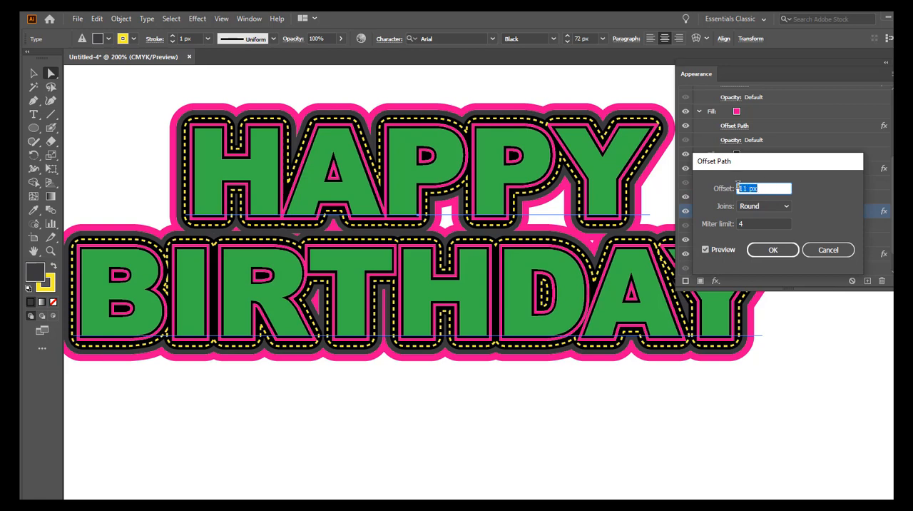
type("9")
left_click(773, 251)
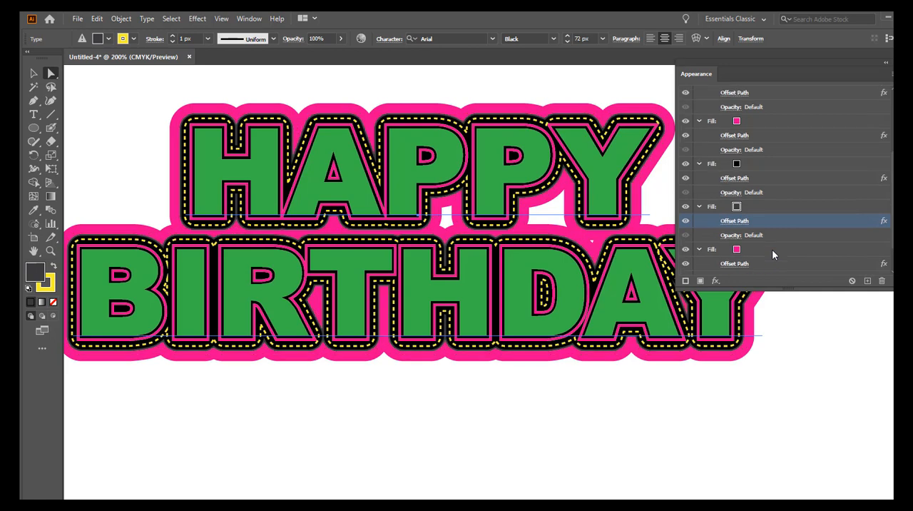
left_click(742, 222)
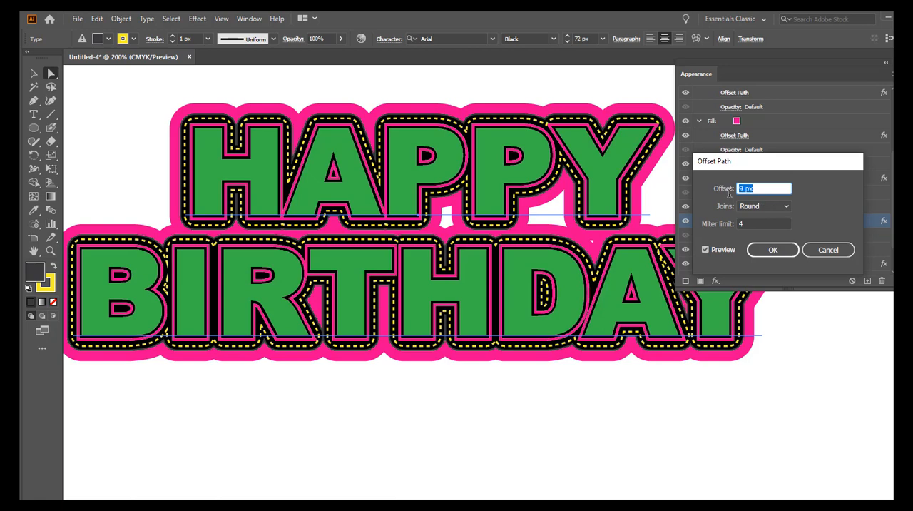
type("10")
left_click(768, 251)
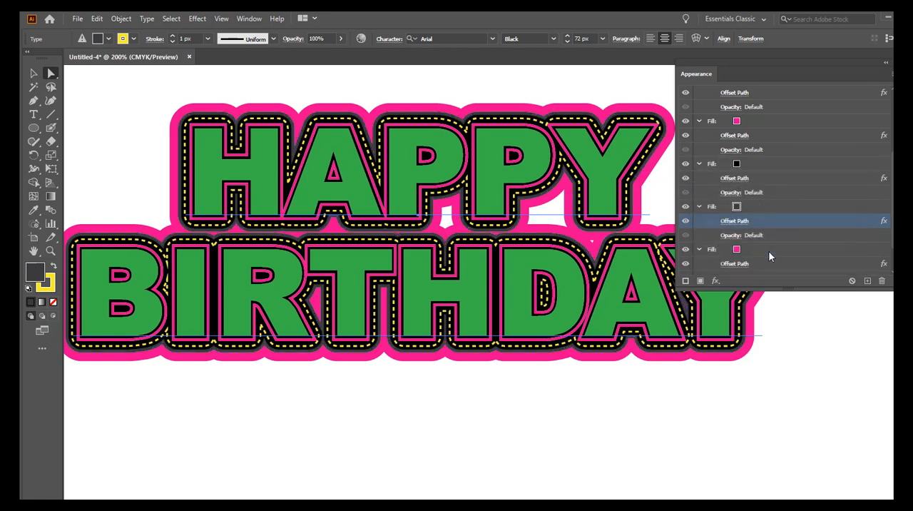
Step: Set the outermost pink fill's Offset Path to 12 px, move the appearance settings clear of the artwork and deselect the text
left_click(727, 264)
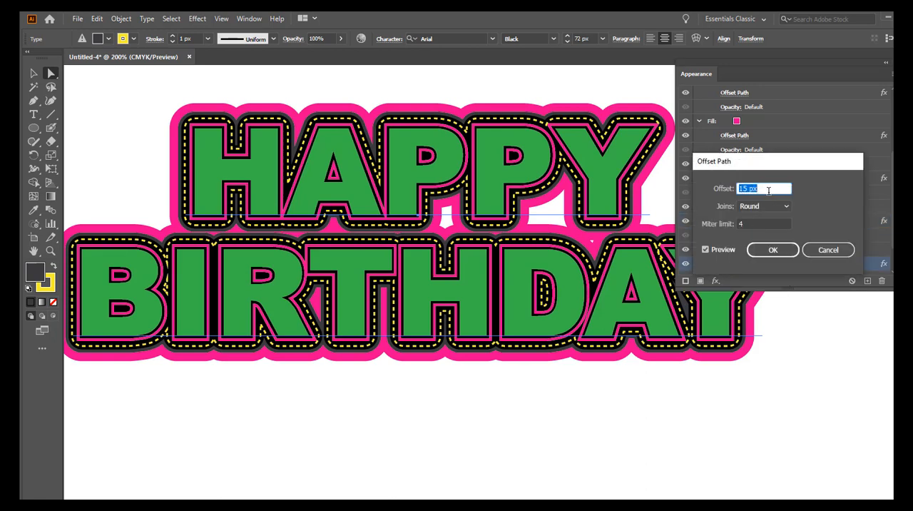
type("12")
left_click(769, 249)
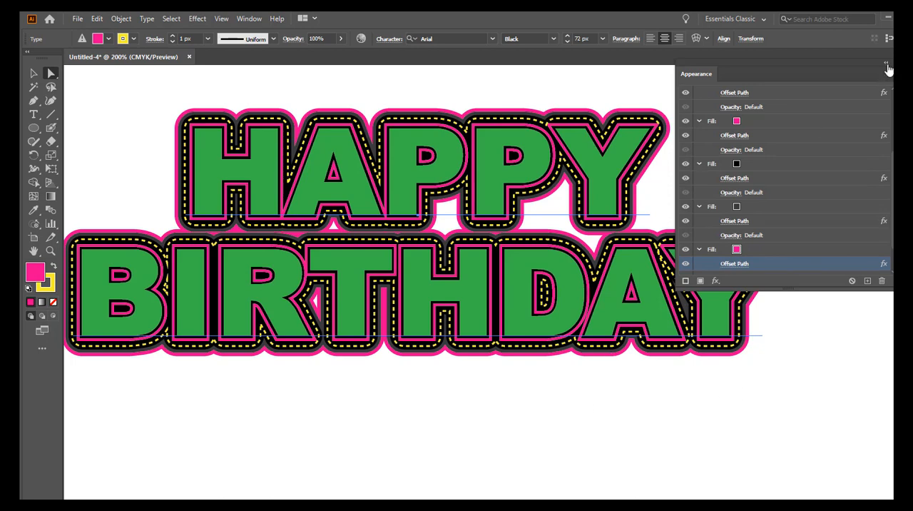
left_click_drag(864, 61, 888, 296)
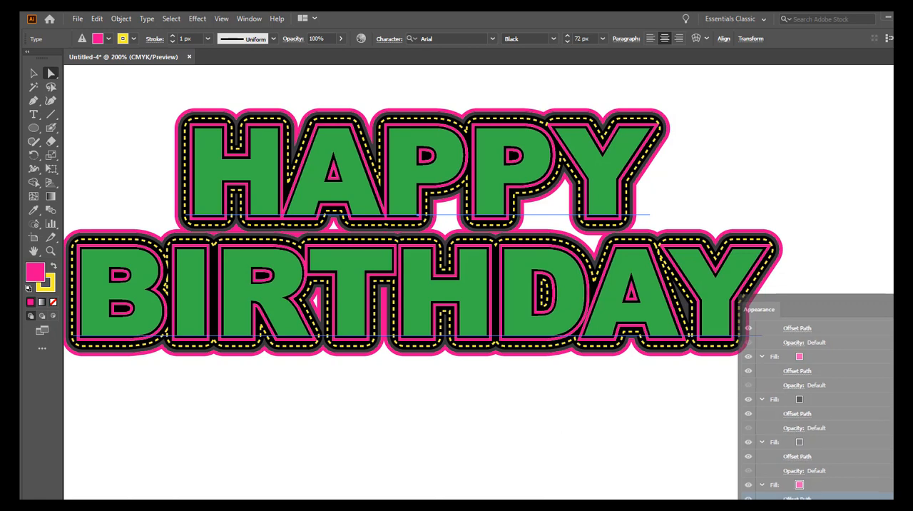
left_click(849, 187)
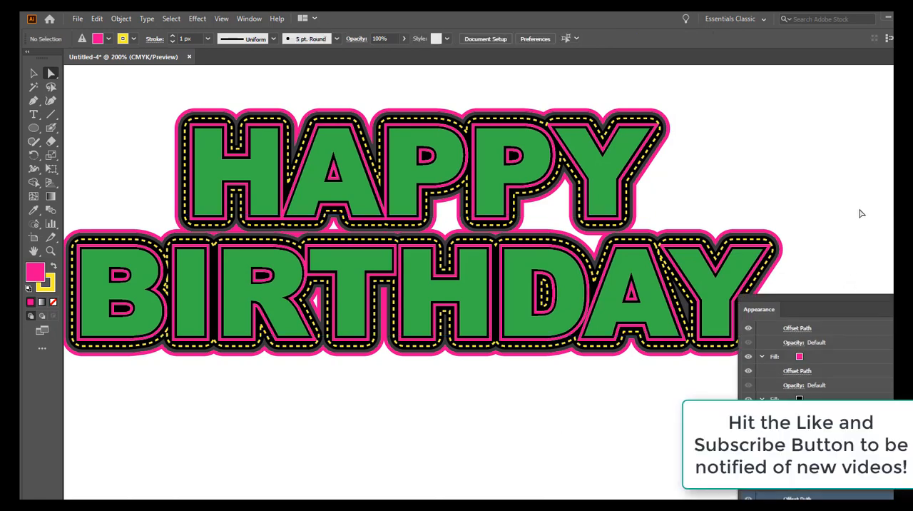
Step: Save the appearance of the green HAPPY BIRTHDAY text as a new graphic style
left_click(247, 20)
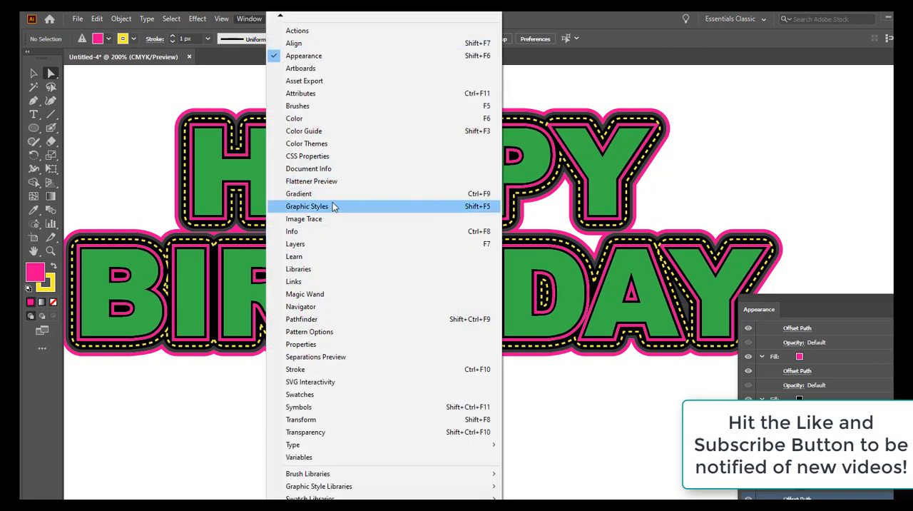
left_click(331, 205)
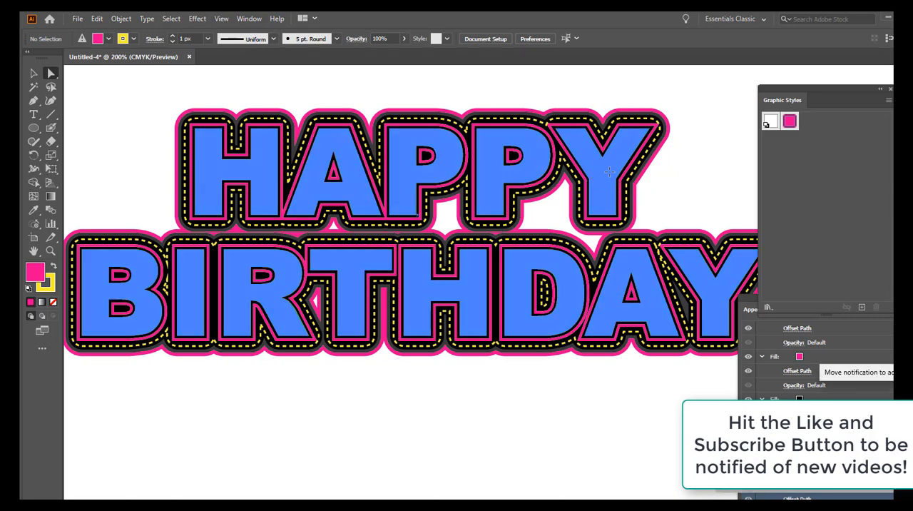
left_click_drag(612, 177, 817, 137)
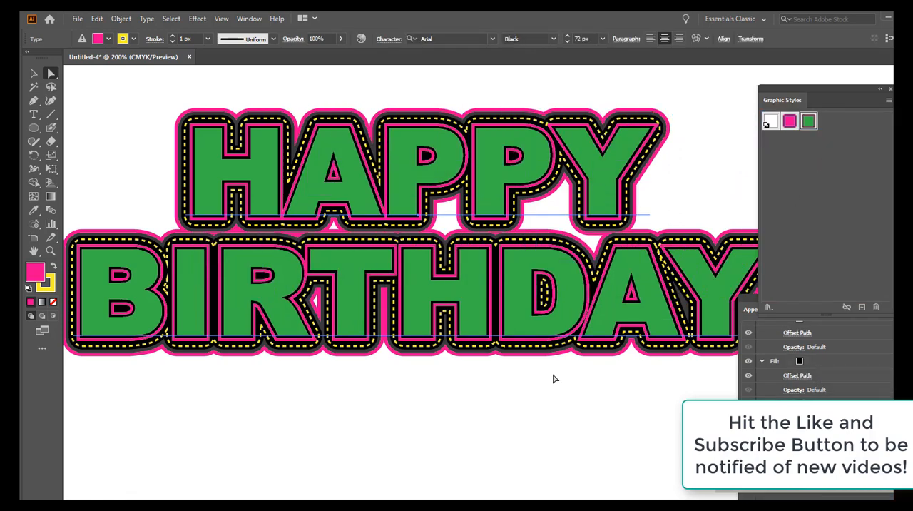
Step: Change the text's main green fill to light blue
left_click_drag(908, 297, 818, 133)
scroll(748, 237, "up", 5)
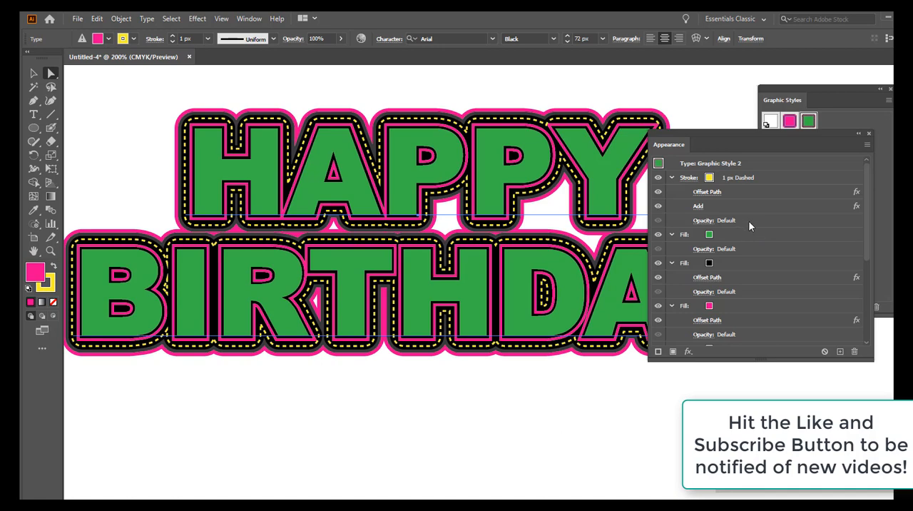
left_click(713, 235)
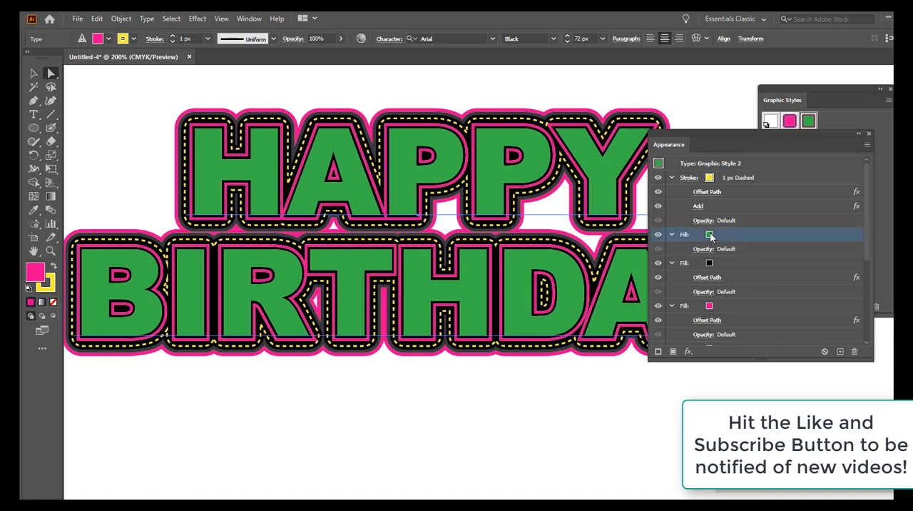
left_click(719, 235)
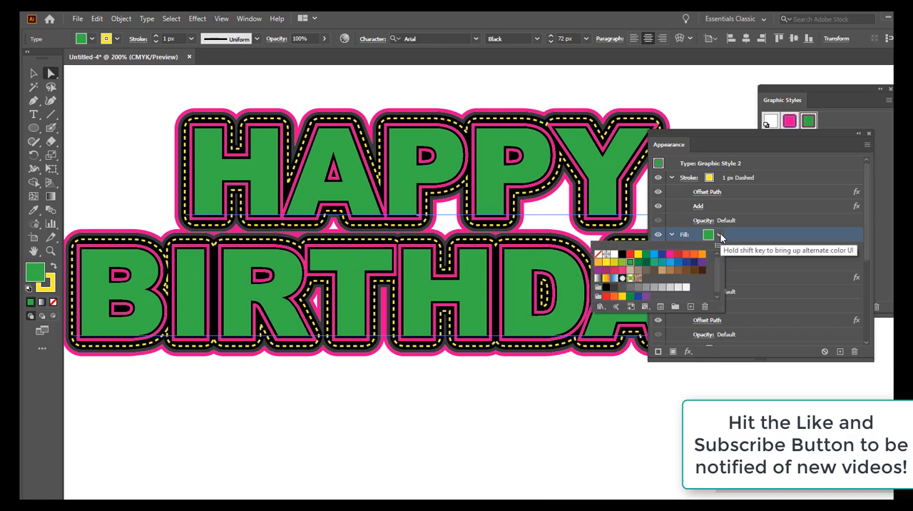
left_click(653, 253)
left_click(790, 248)
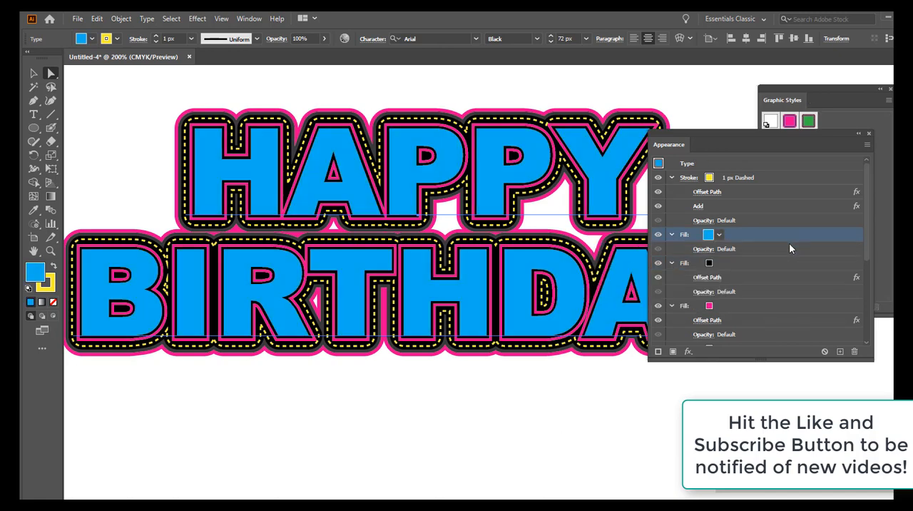
Step: Change the text's second fill, the black outline directly around the letters, to white
left_click(710, 266)
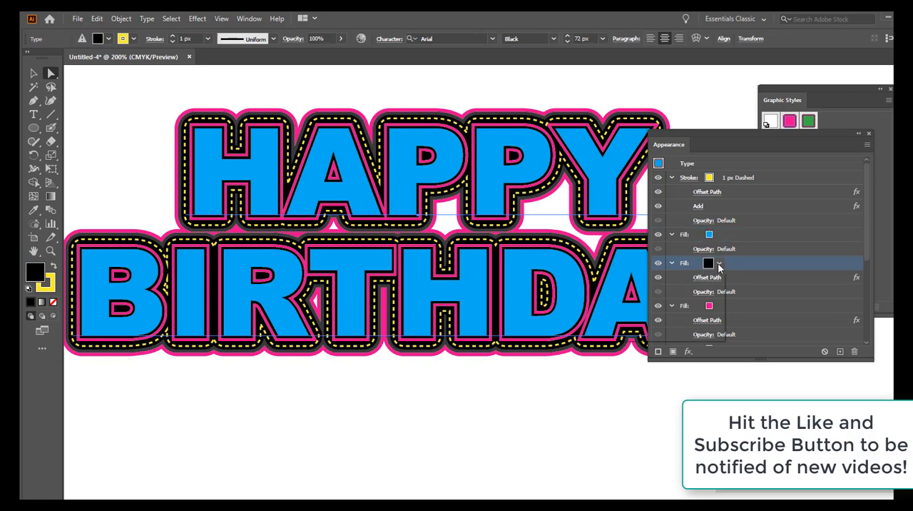
left_click(719, 264)
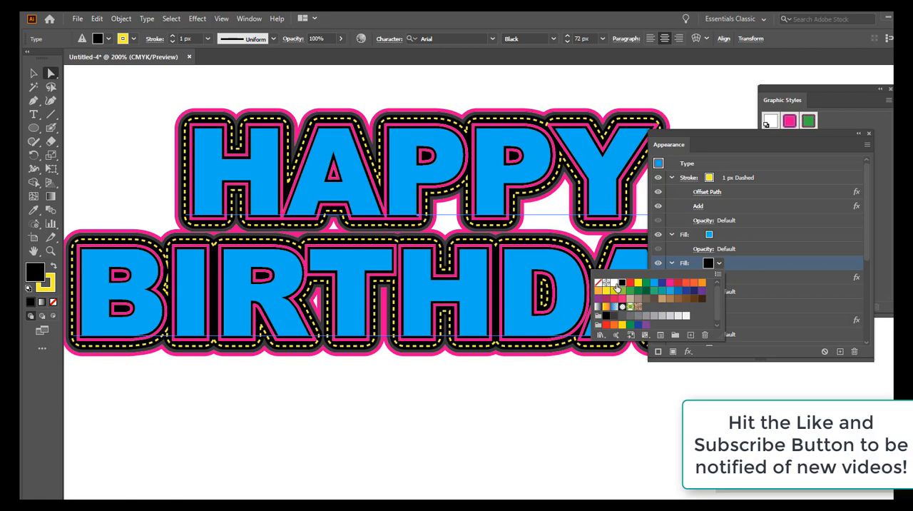
left_click(614, 284)
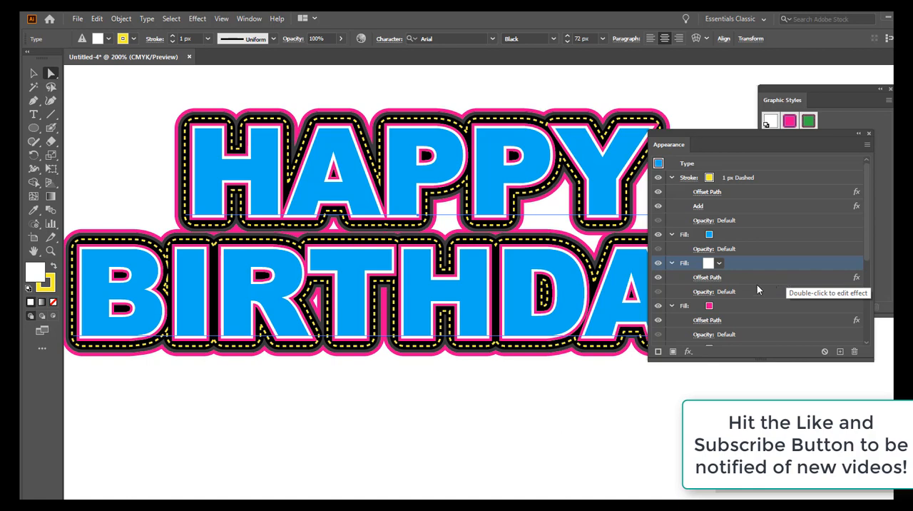
Step: Change the text's third fill, the inner pink outline, to CMYK Blue
left_click(715, 307)
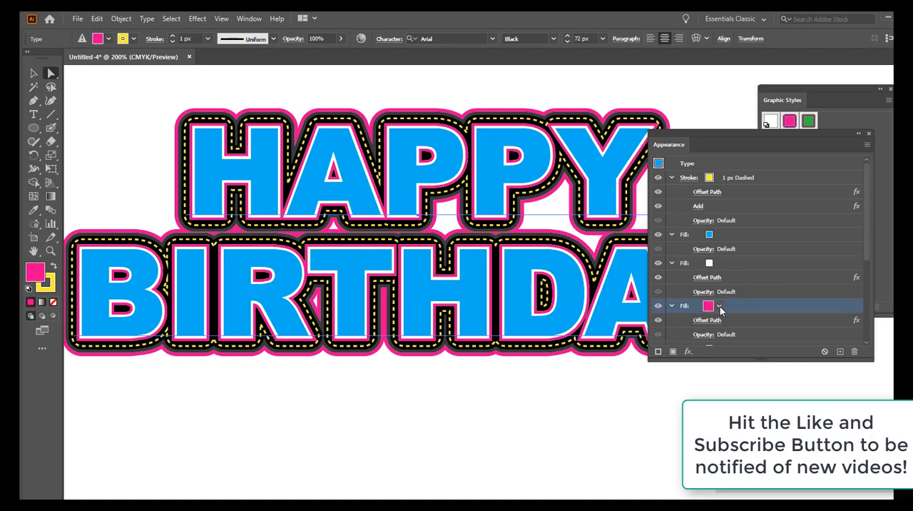
left_click(719, 305)
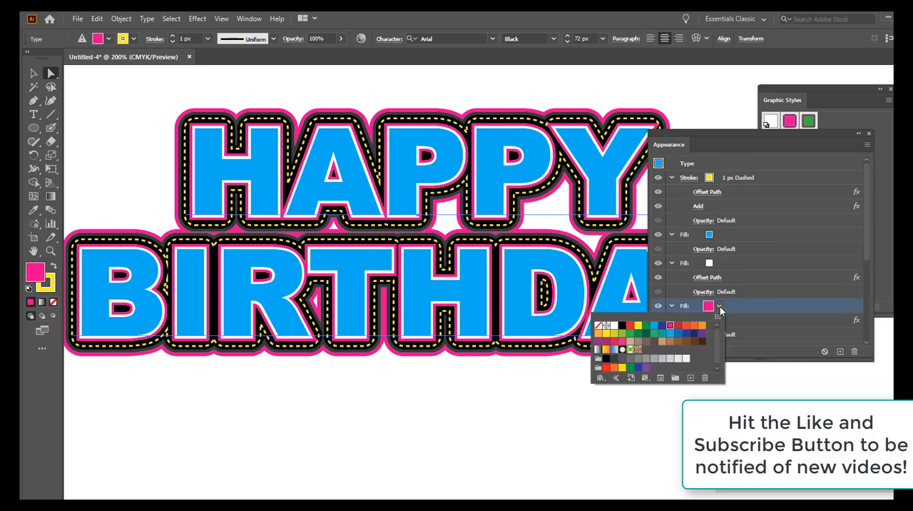
left_click(662, 325)
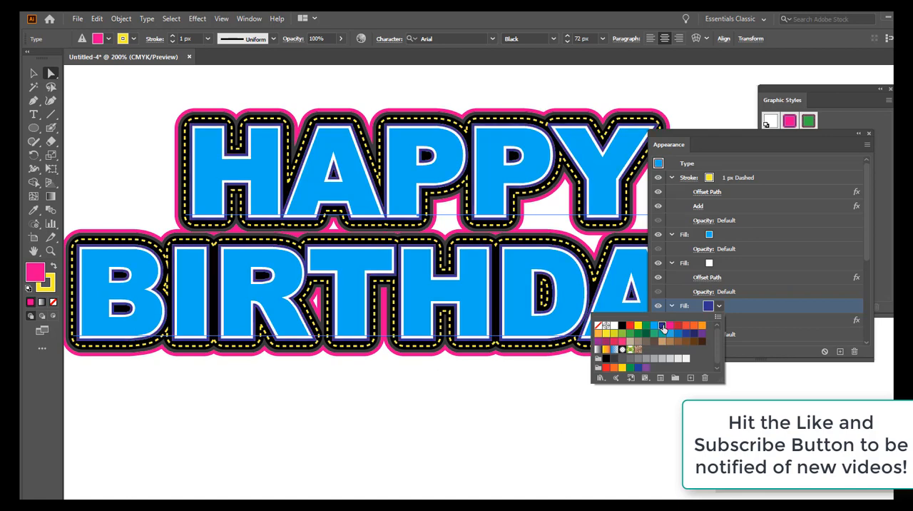
left_click(800, 280)
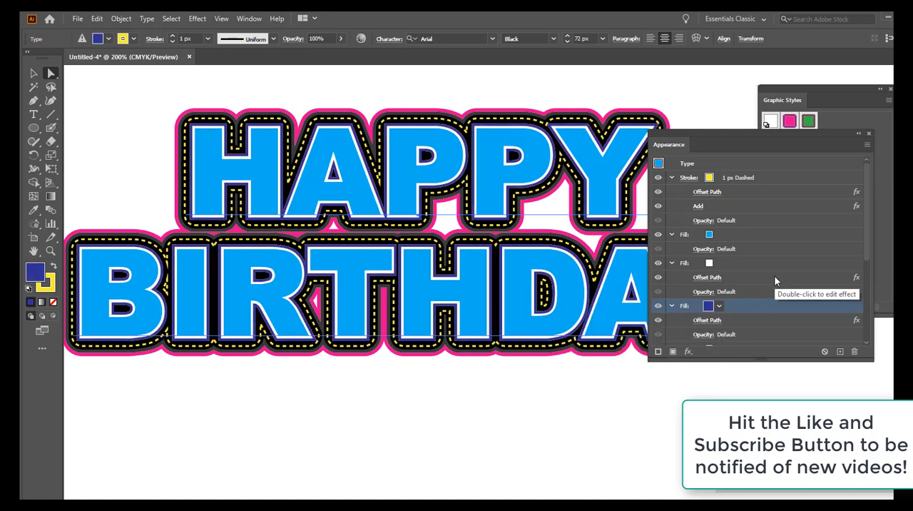
Step: Change the text's fourth fill, the black band behind the dashed stroke, to yellow
scroll(774, 281, "down", 2)
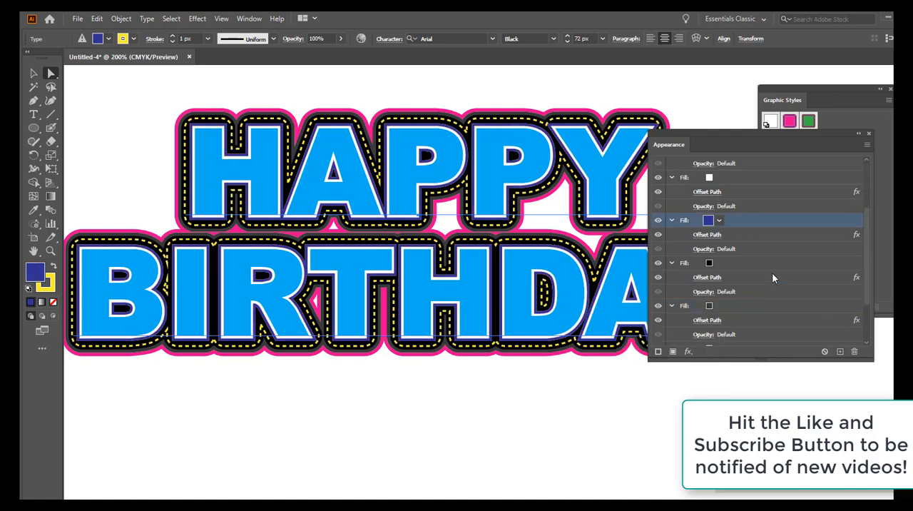
left_click(715, 263)
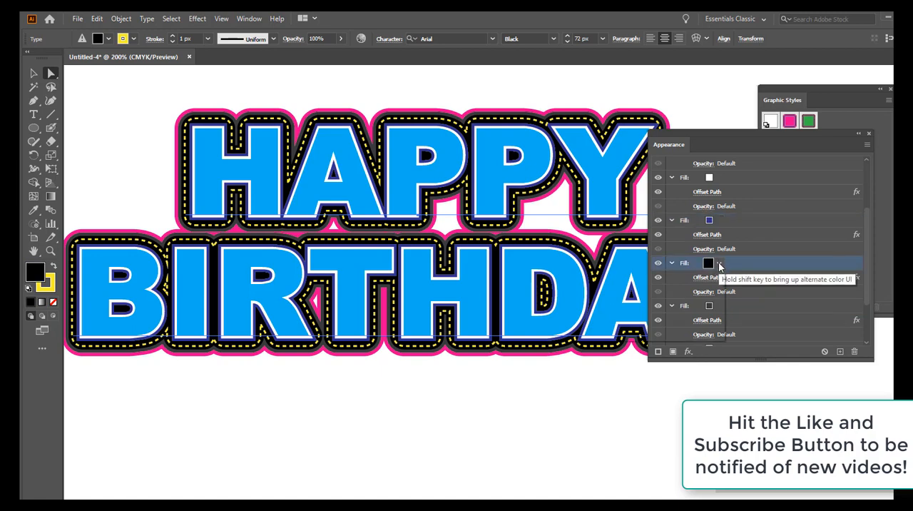
left_click(718, 263)
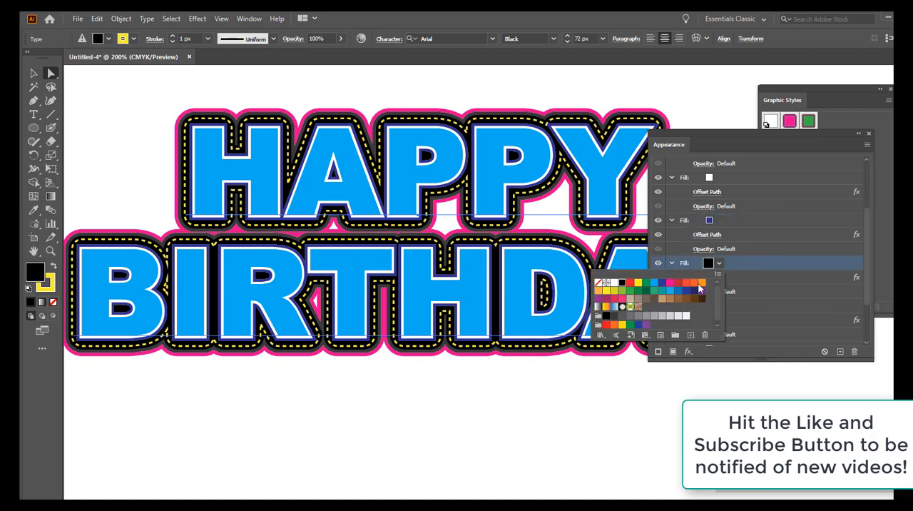
left_click(606, 292)
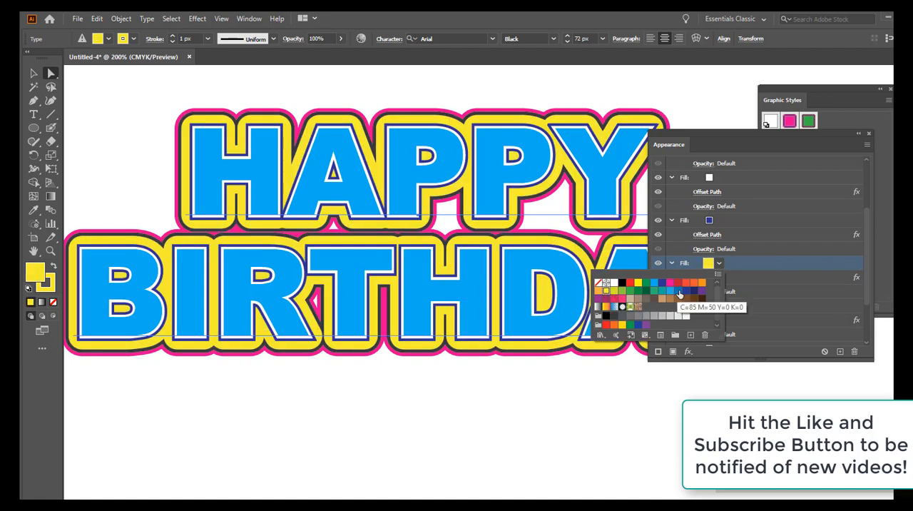
left_click(773, 243)
Step: Change the text's fifth fill, the dark gray outline, to CMYK Blue
left_click(710, 306)
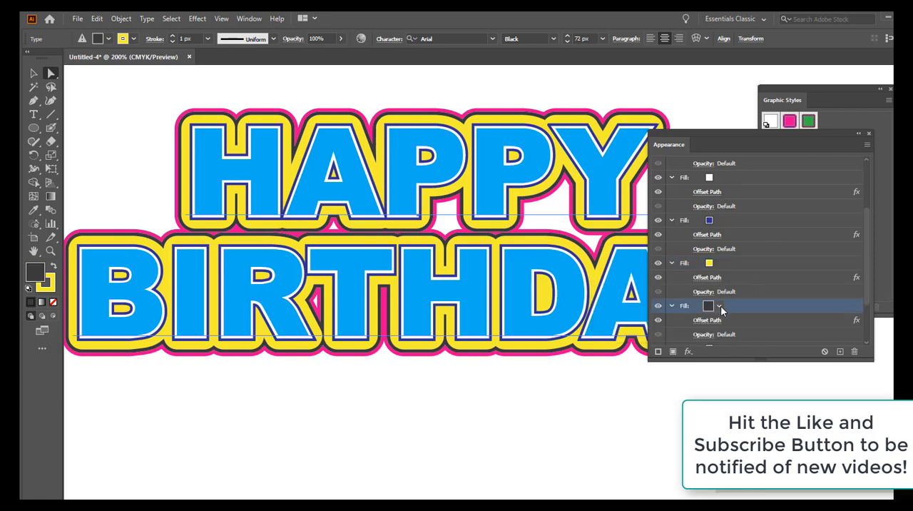
left_click(719, 305)
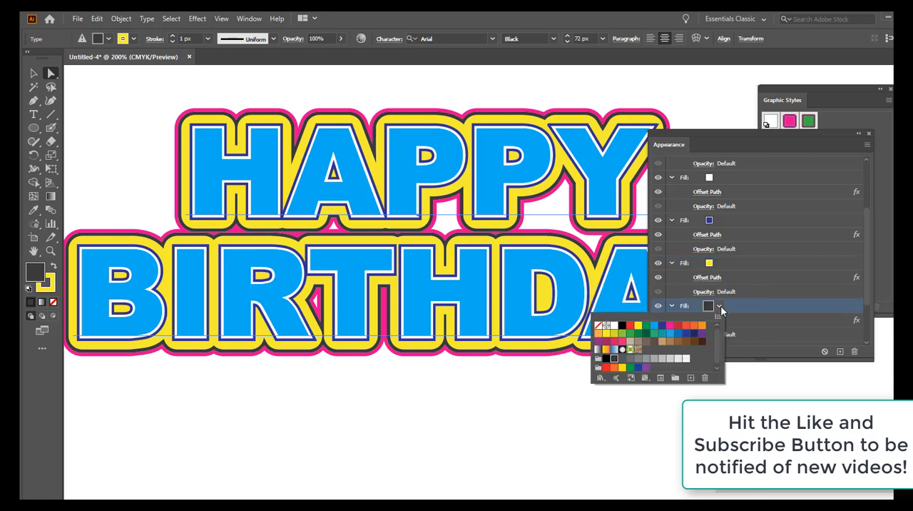
left_click(661, 325)
left_click(806, 275)
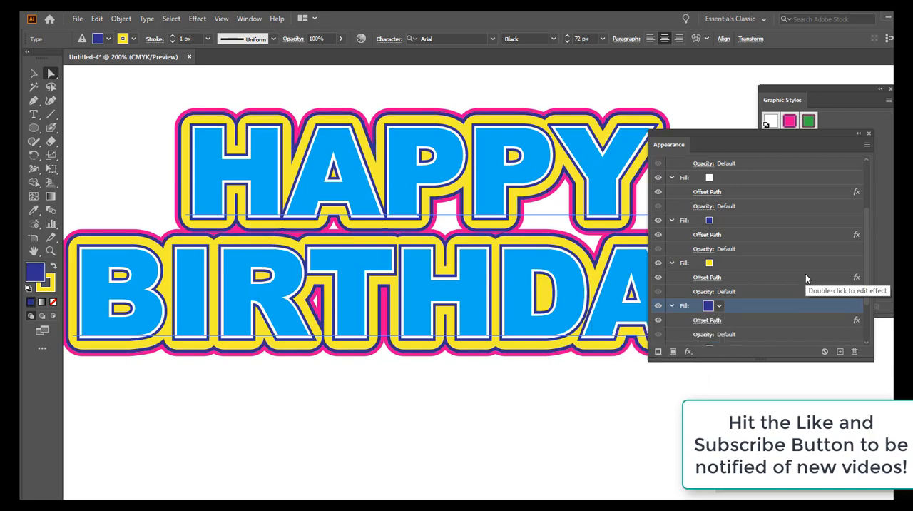
scroll(771, 271, "up", 3)
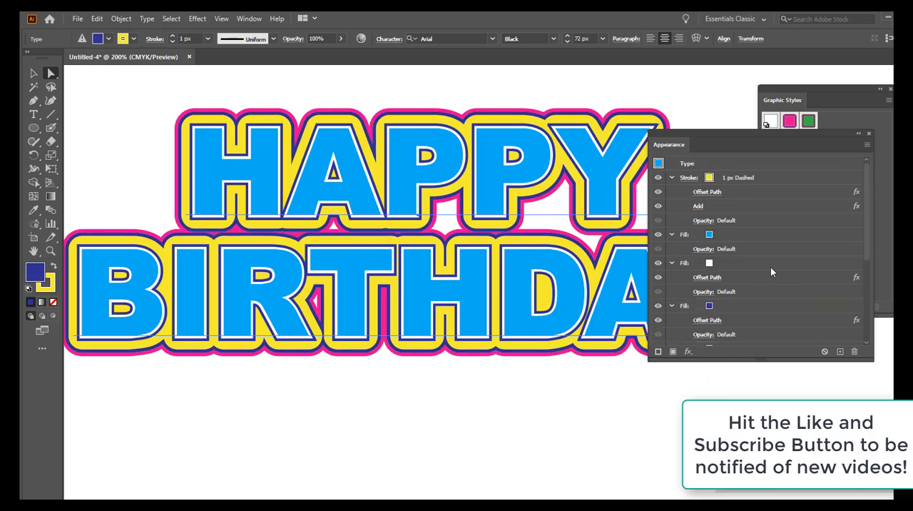
Step: Change the text's sixth fill, the outermost pink outline, to the same cyan as the letters and toggle its visibility off and on
scroll(770, 271, "down", 3)
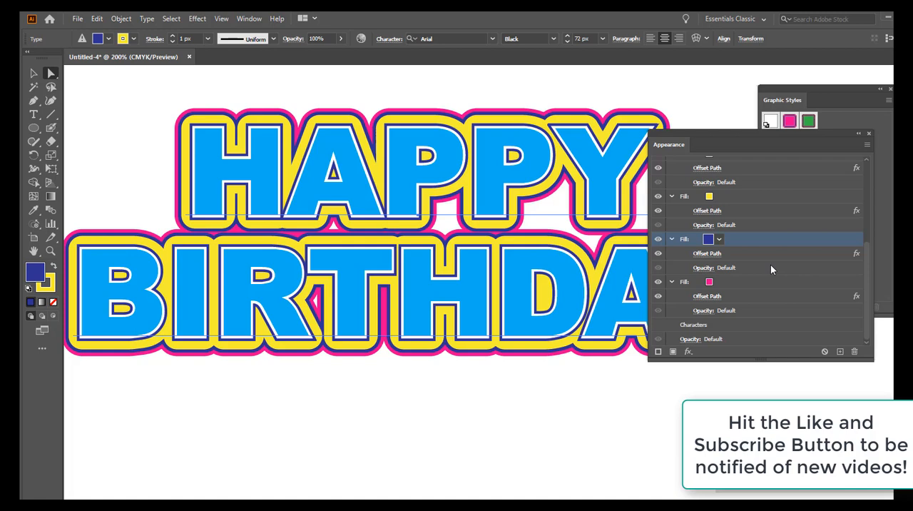
left_click(713, 282)
left_click(719, 283)
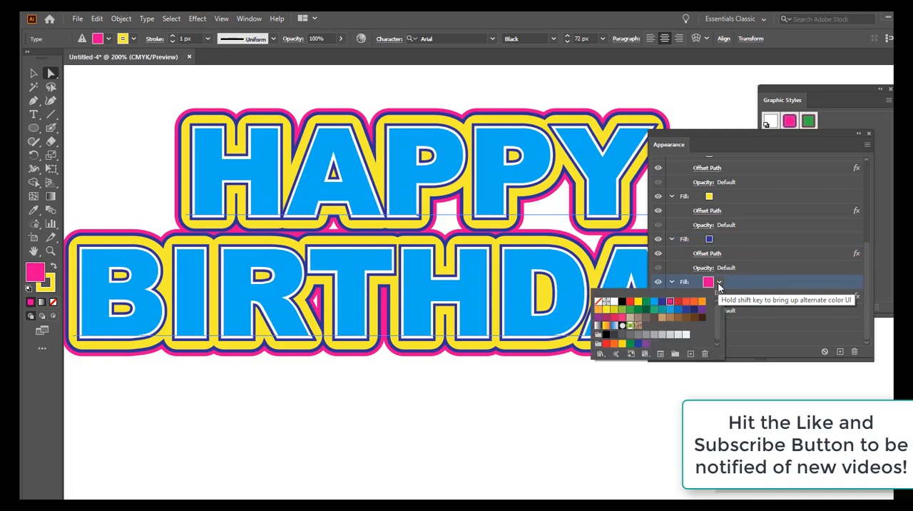
left_click(654, 303)
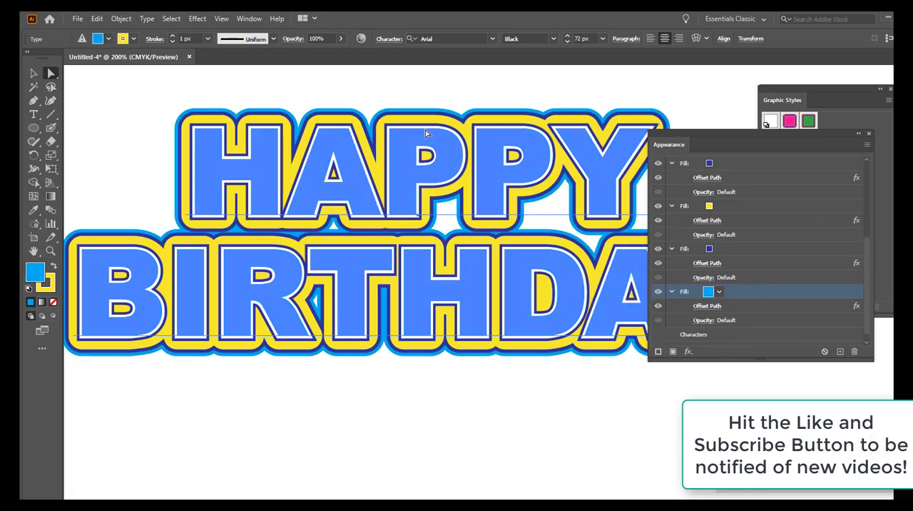
left_click(657, 292)
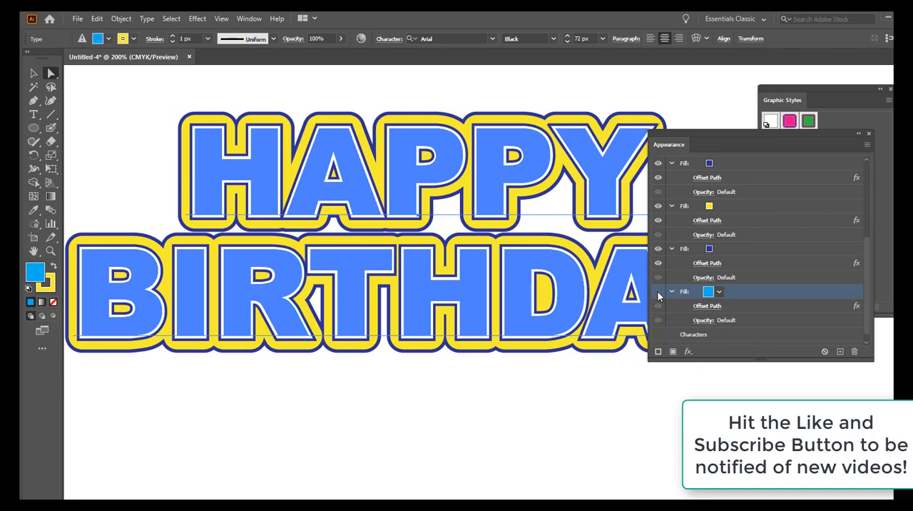
left_click(658, 292)
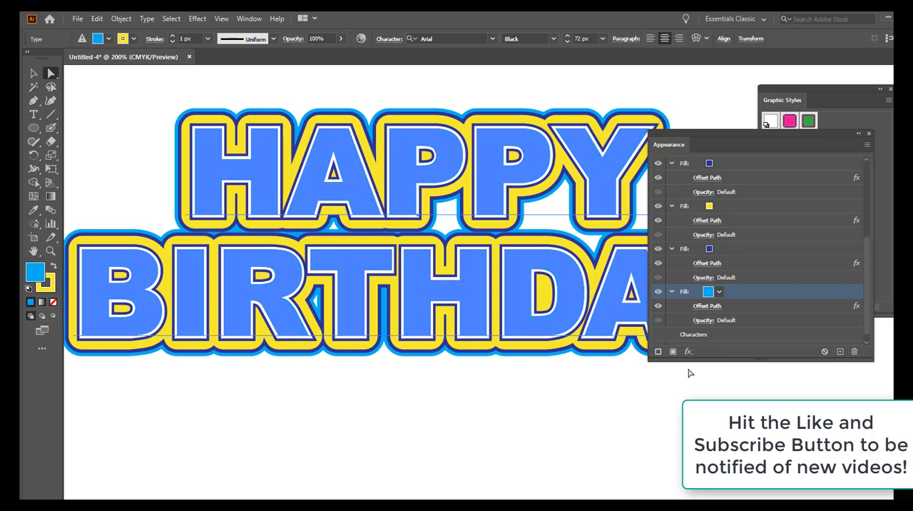
Step: Change the text's 1 px dashed stroke to CMYK Blue
scroll(780, 175, "up", 5)
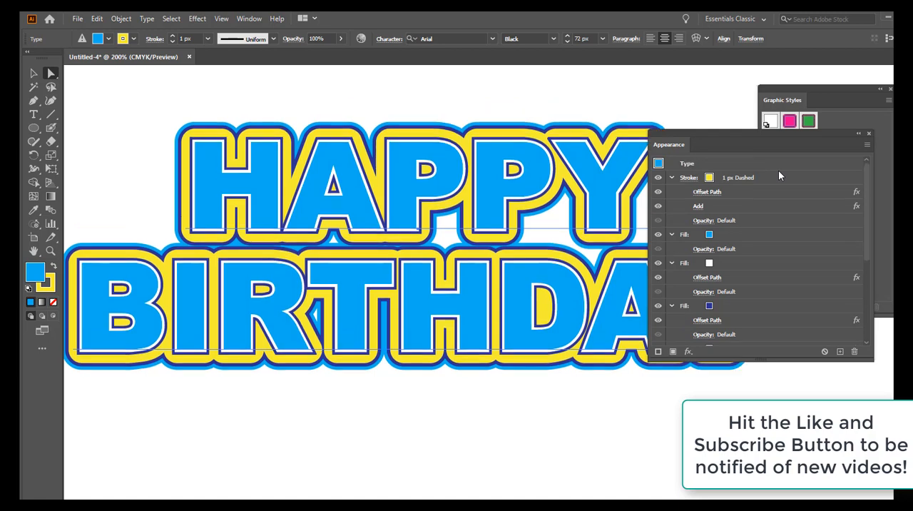
left_click(710, 178)
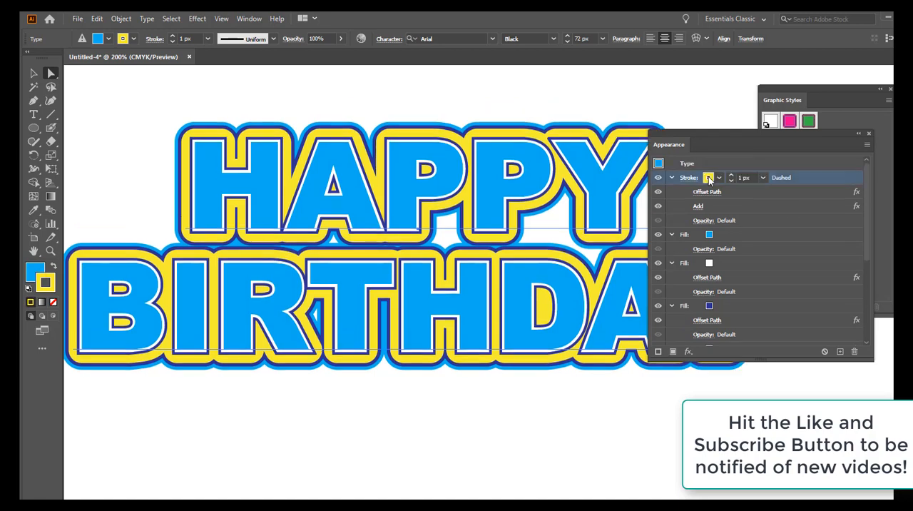
left_click(718, 179)
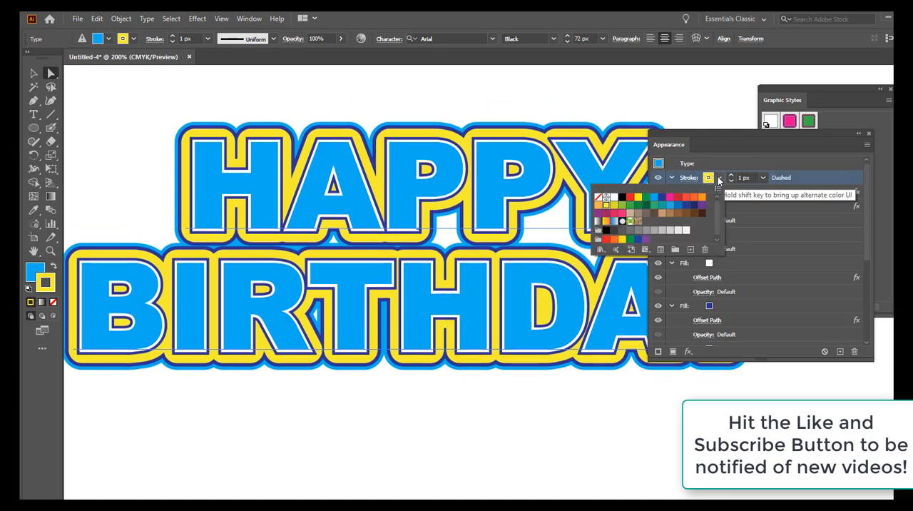
left_click(662, 197)
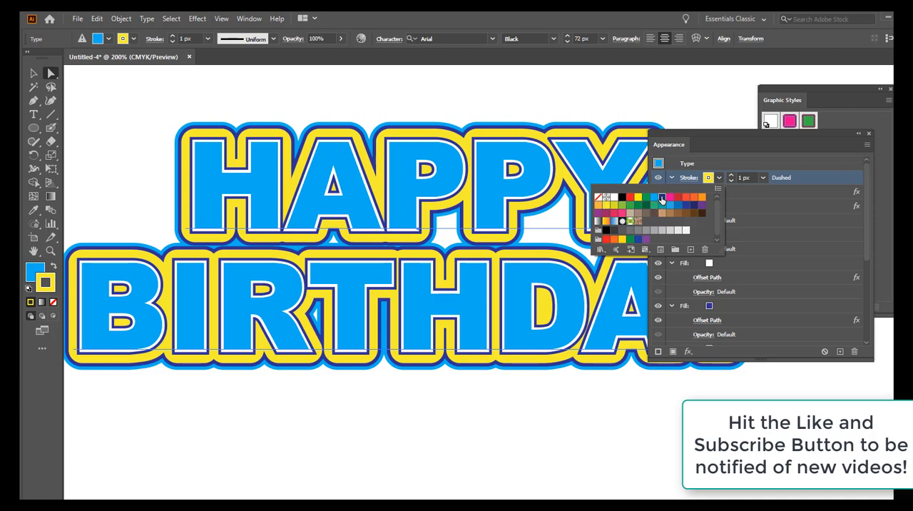
key("Escape")
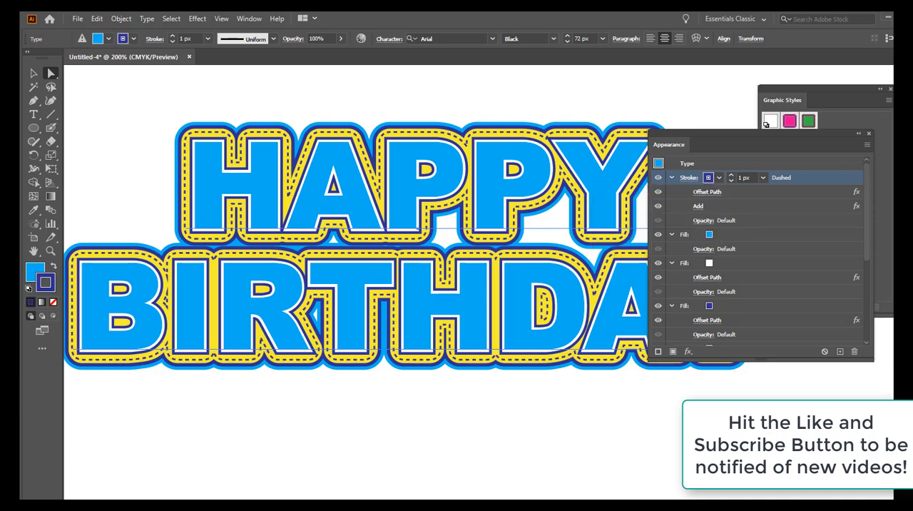
Step: Move the appearance settings off the artwork and save the blue and yellow text's look as a new graphic style
left_click_drag(800, 130, 900, 410)
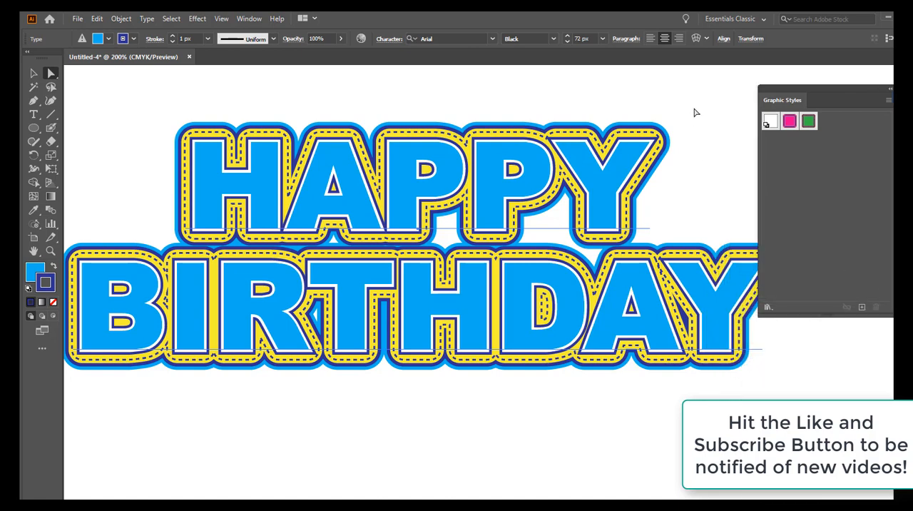
left_click(723, 206)
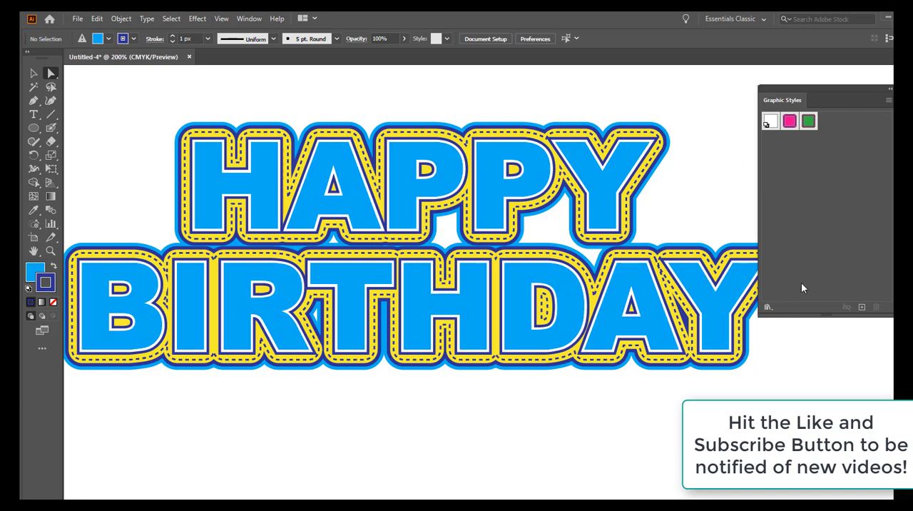
left_click_drag(590, 175, 796, 183)
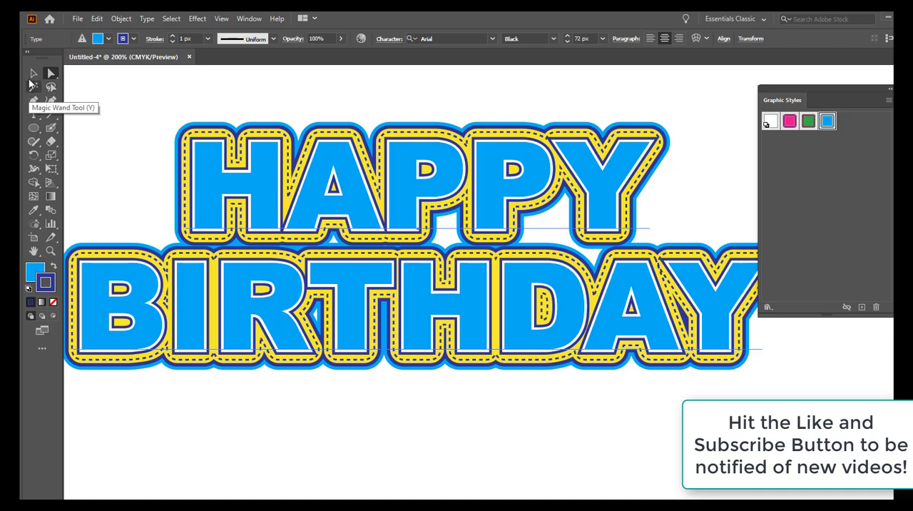
Step: Show the contents of Layer 1 and delete the HAPPY BIRTHDAY text object
left_click(250, 20)
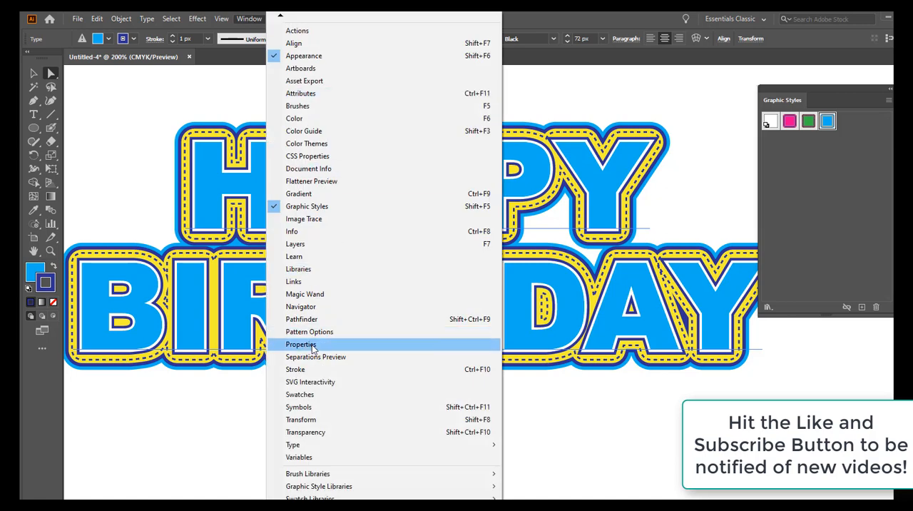
left_click(315, 244)
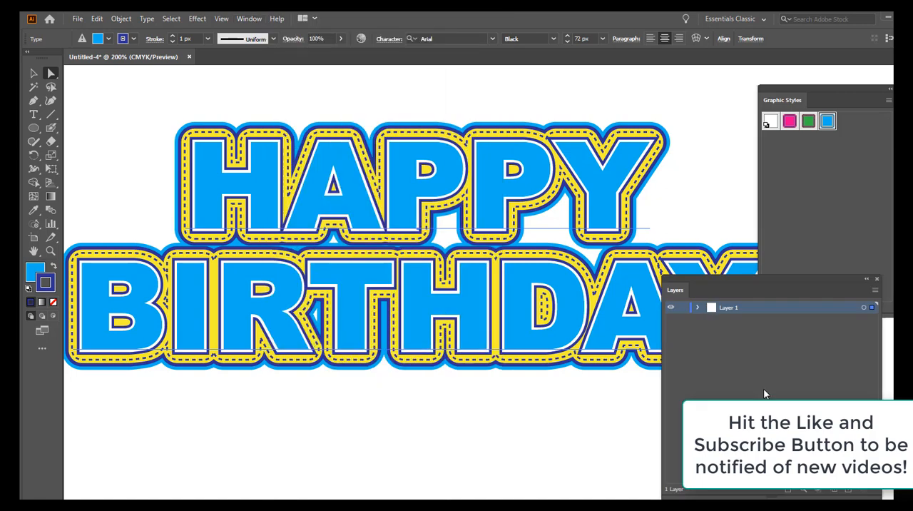
left_click(698, 309)
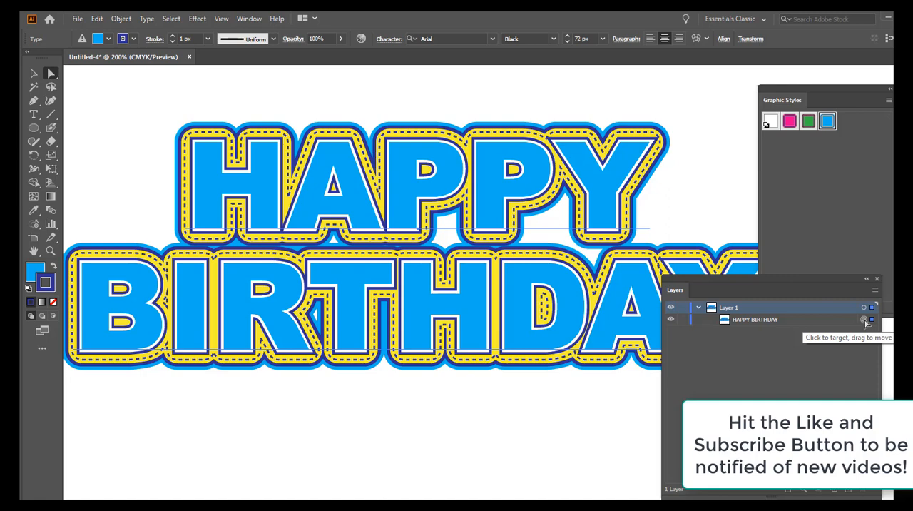
key("Delete")
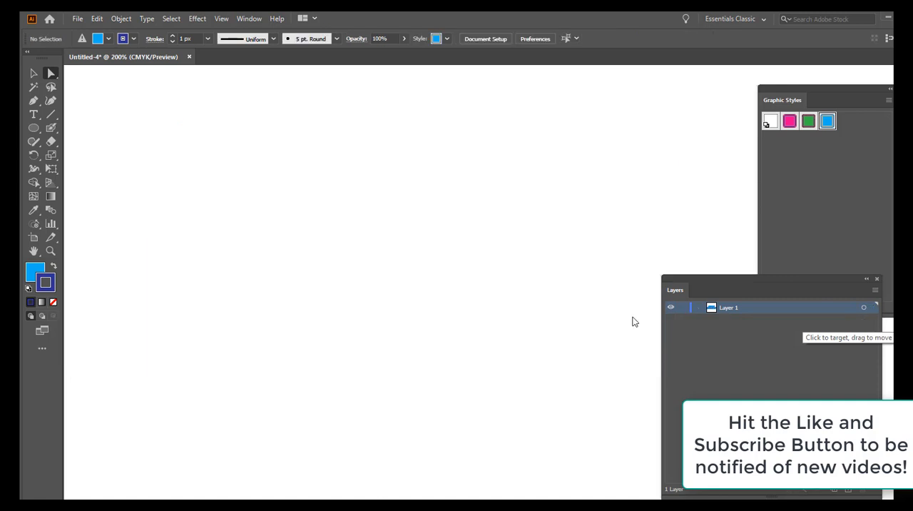
Step: Set up the Type tool with a black fill, no stroke and the From Where You Are font
left_click(33, 116)
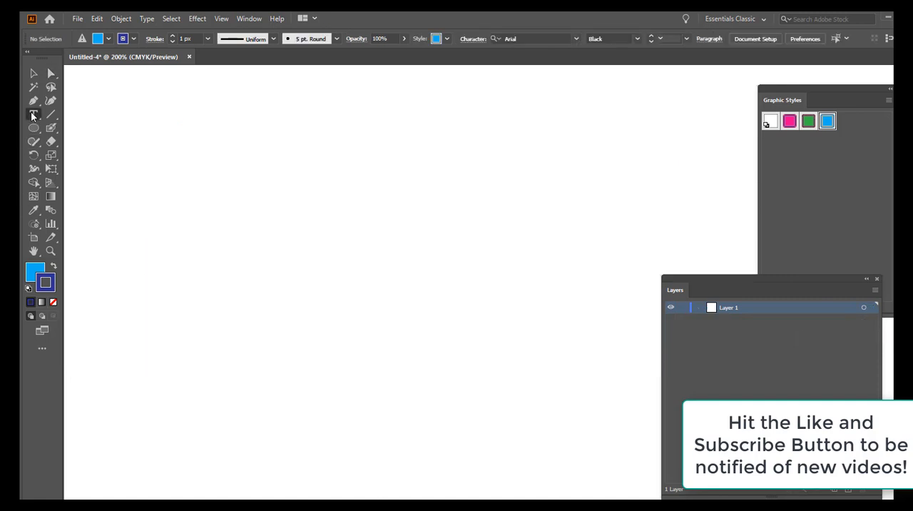
left_click(28, 288)
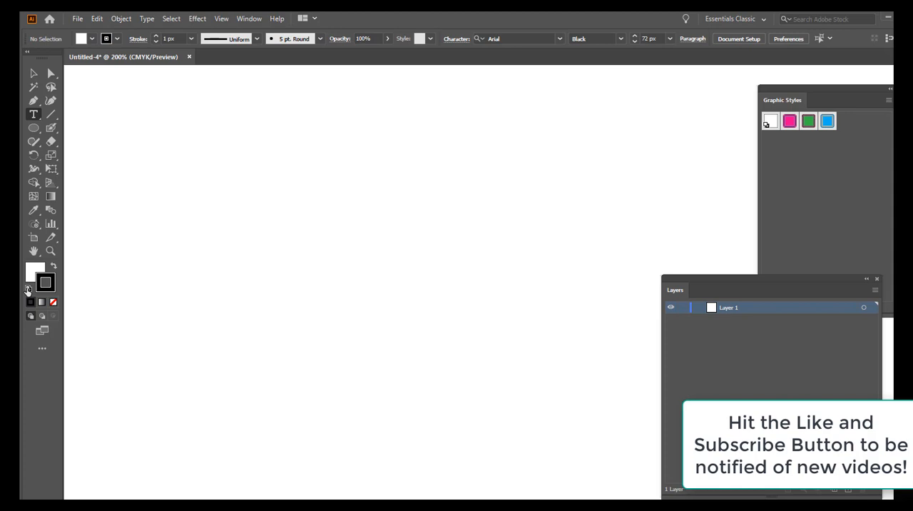
left_click(34, 116)
left_click(54, 265)
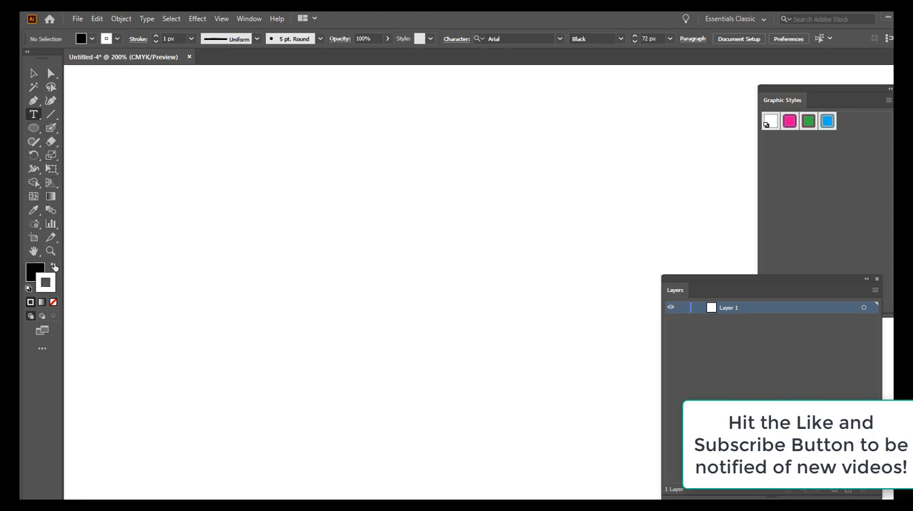
left_click(53, 304)
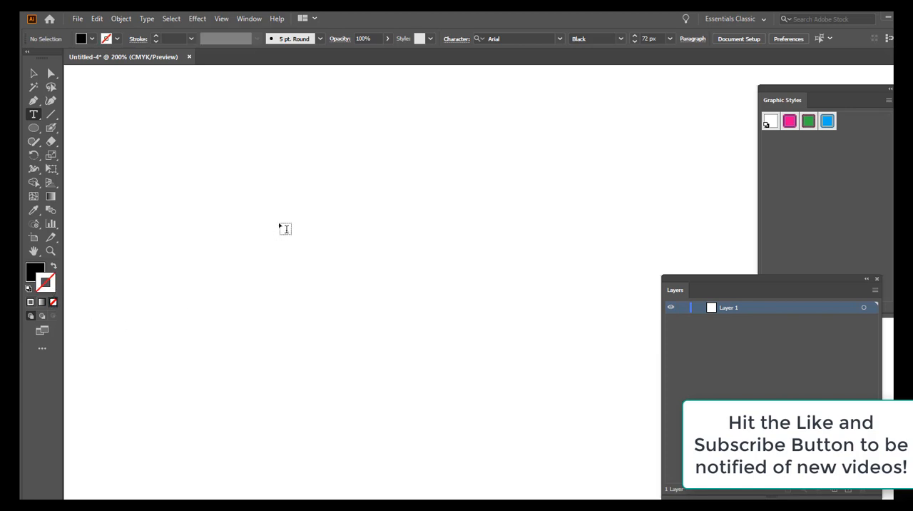
left_click(559, 39)
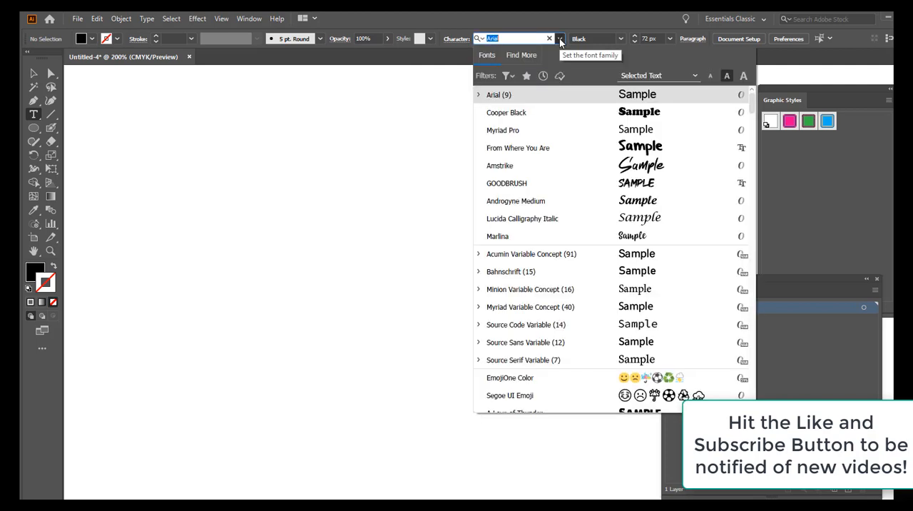
left_click(510, 149)
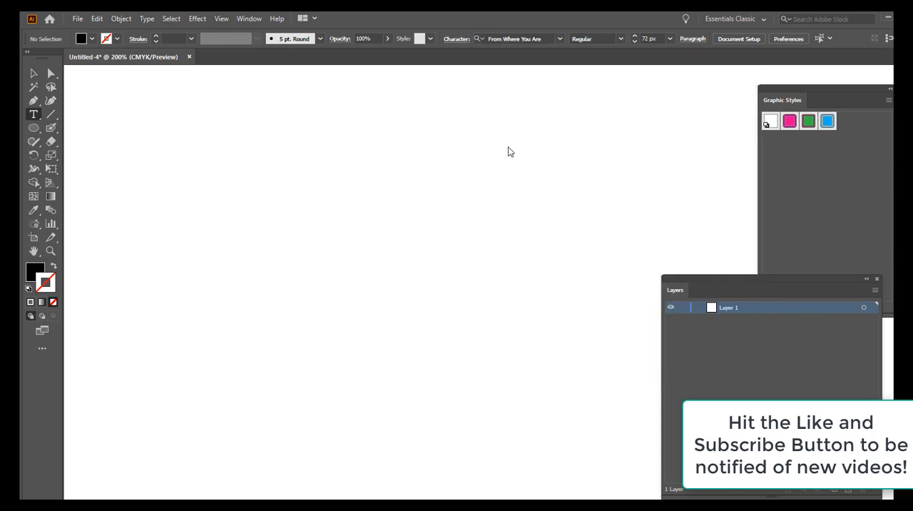
Step: Add point text reading "Have a Nice Day", with each word on its own line
left_click(261, 221)
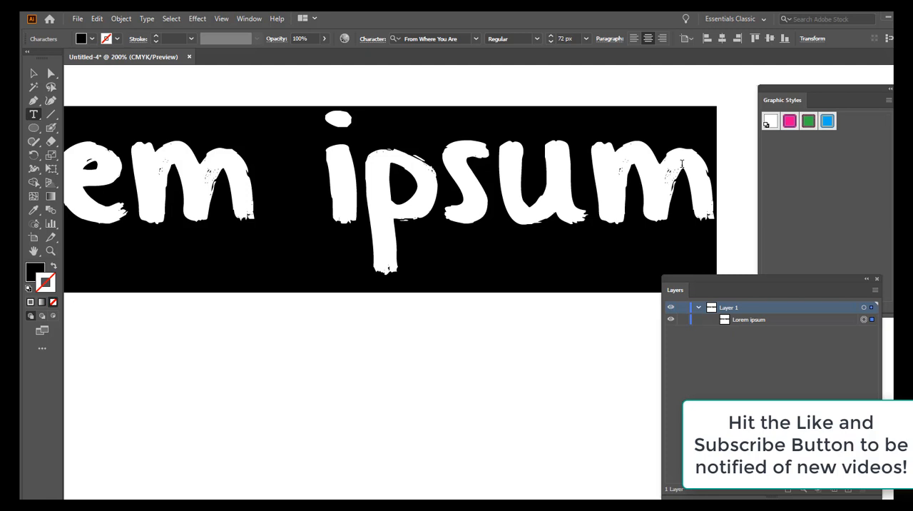
type("hA")
key("BackSpace")
key("BackSpace")
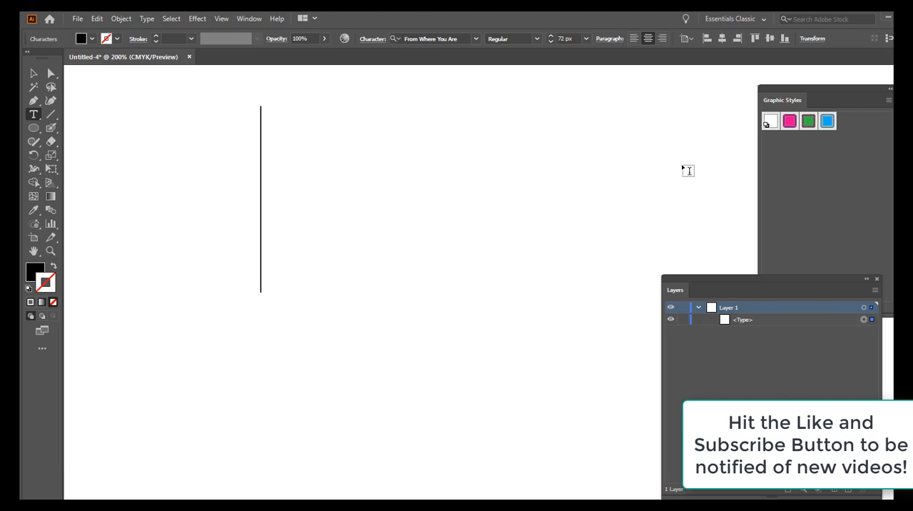
type("Have")
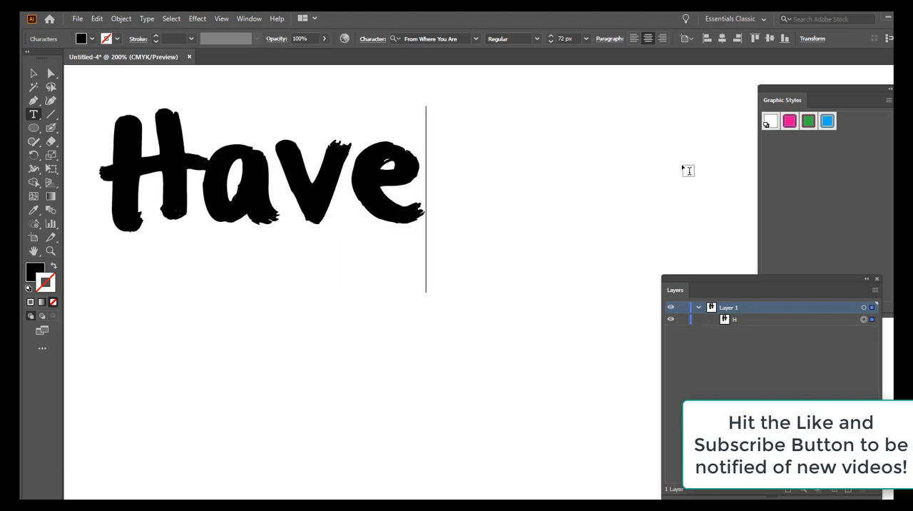
key("Return")
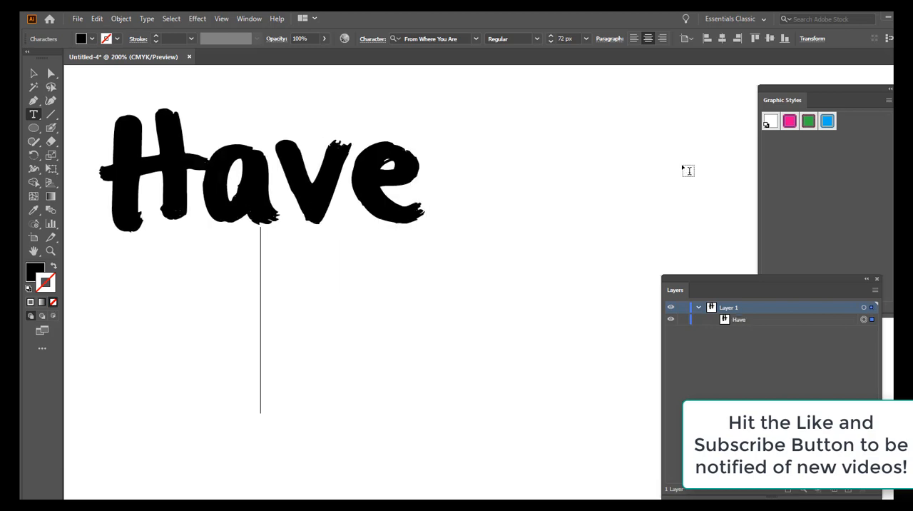
type("a")
key("Return")
type("Nice")
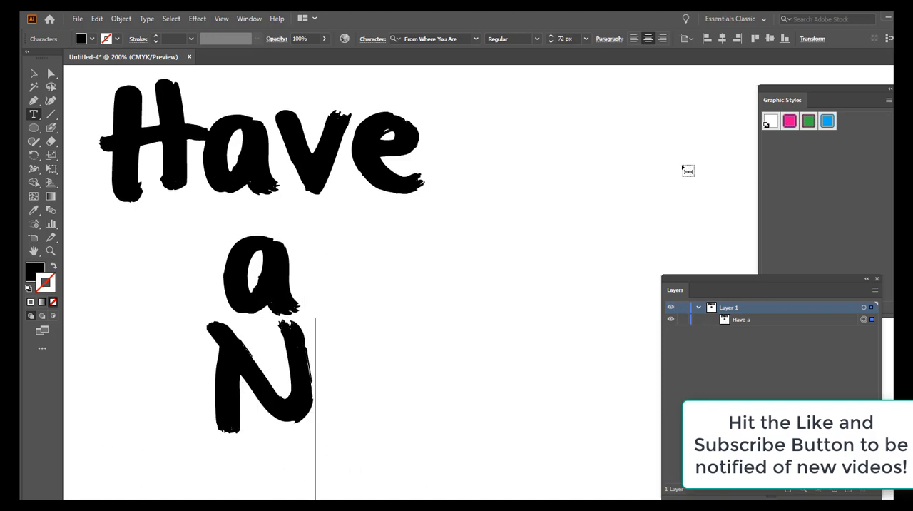
type("Day")
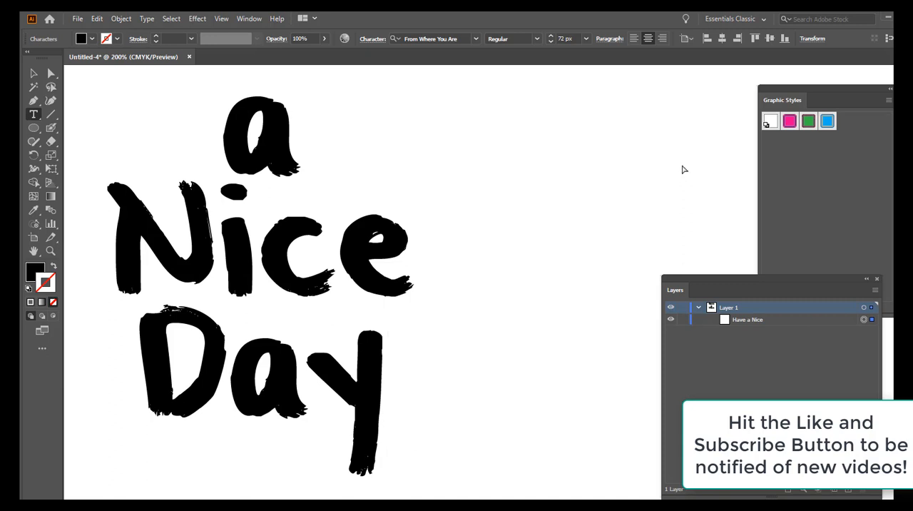
key("ctrl+minus")
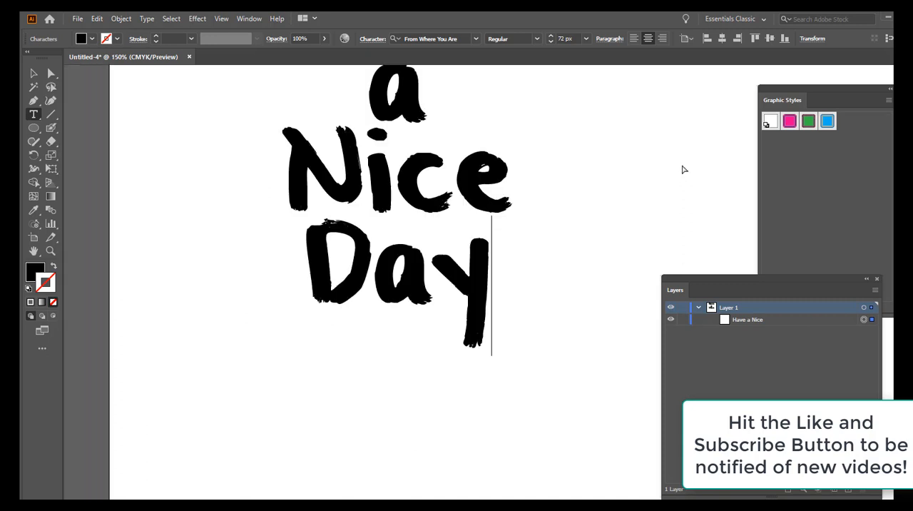
key("ctrl+minus")
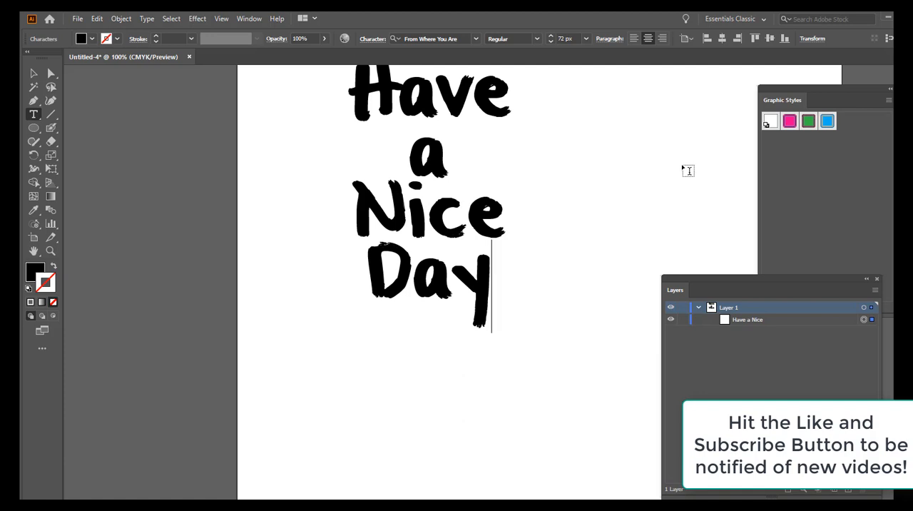
scroll(583, 246, "up", 3)
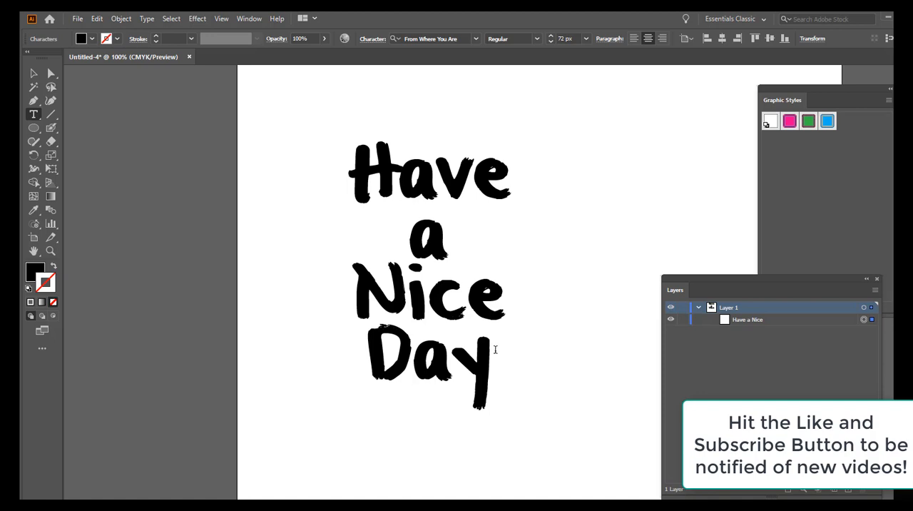
Step: Apply the saved pink graphic style to the "Have a Nice Day" text and deselect it
left_click(34, 73)
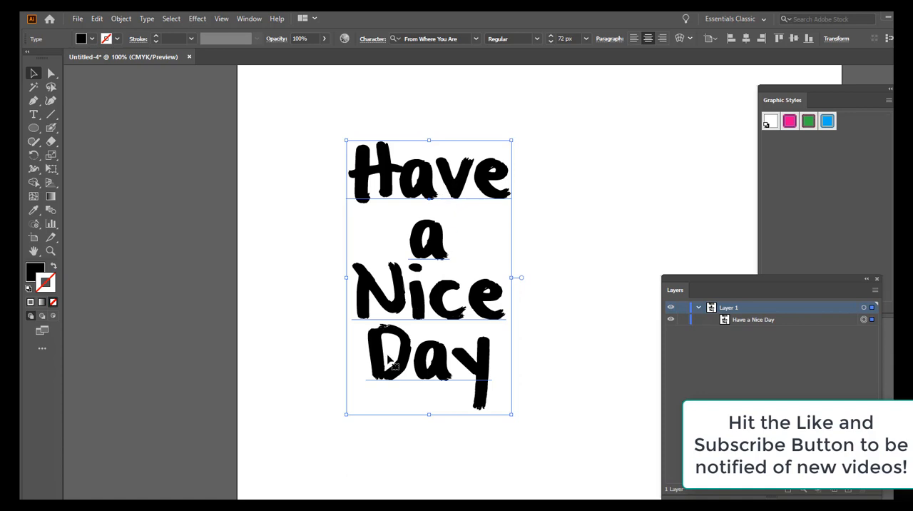
left_click(790, 124)
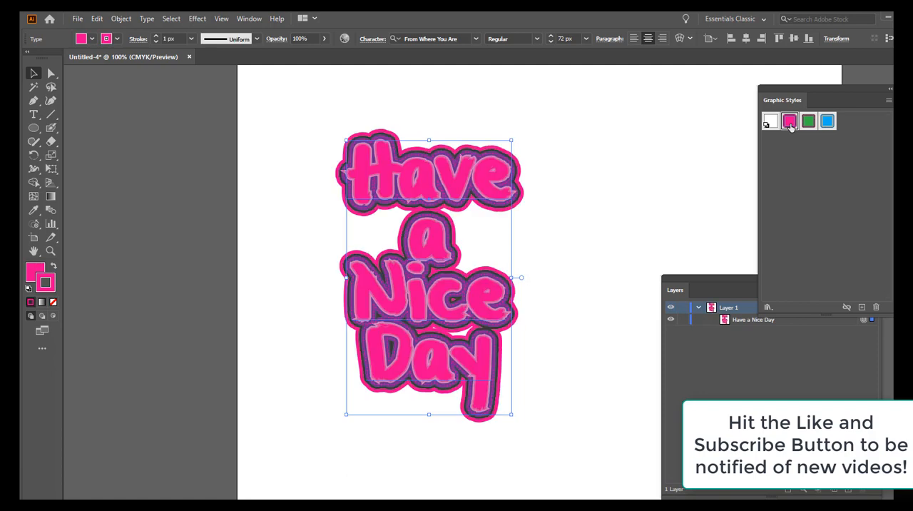
left_click(593, 237)
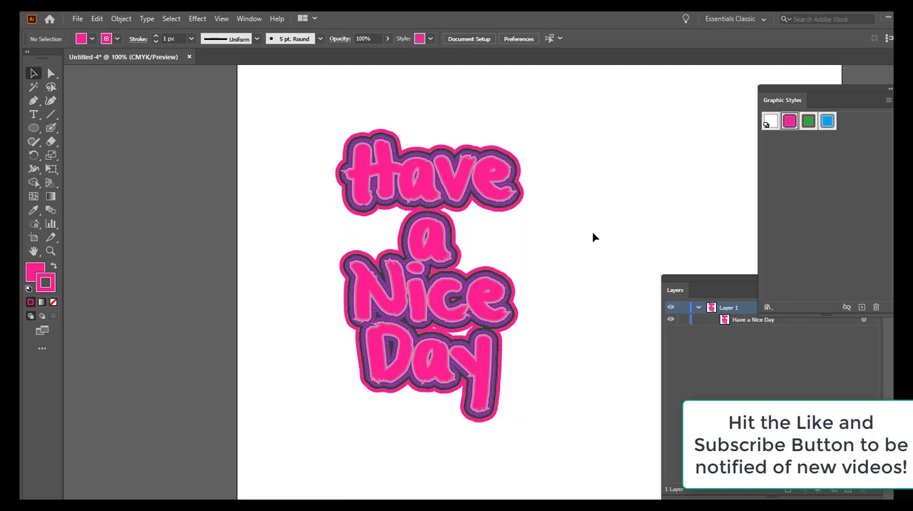
Step: Apply the saved green graphic style to the "Have a Nice Day" text and deselect it
left_click(808, 124)
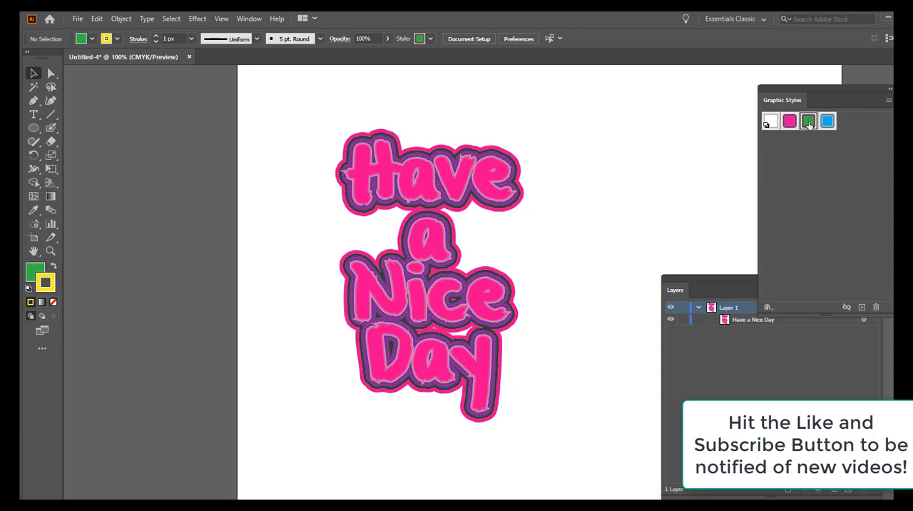
left_click_drag(809, 124, 509, 193)
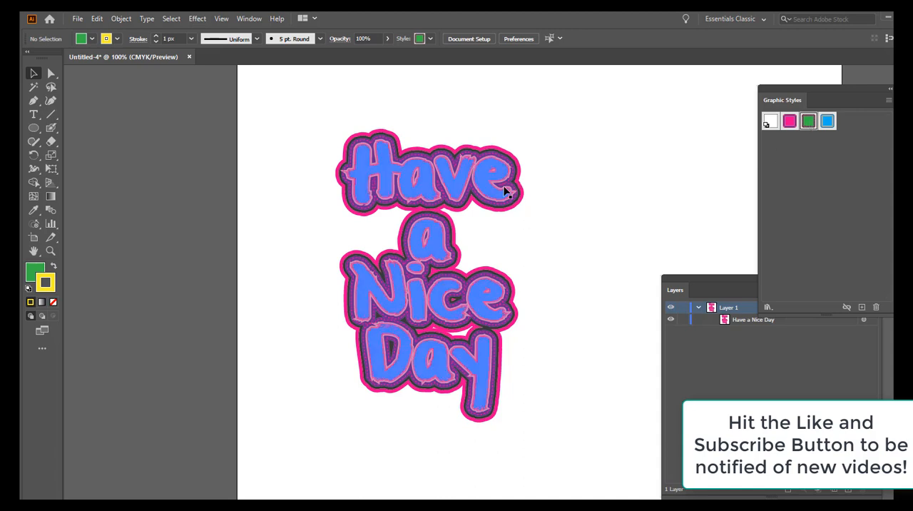
key("ctrl+z")
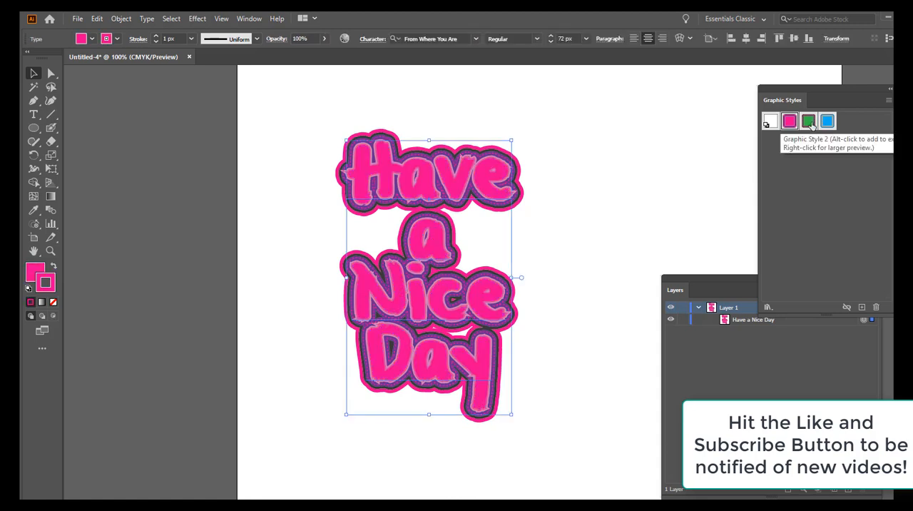
left_click(809, 122)
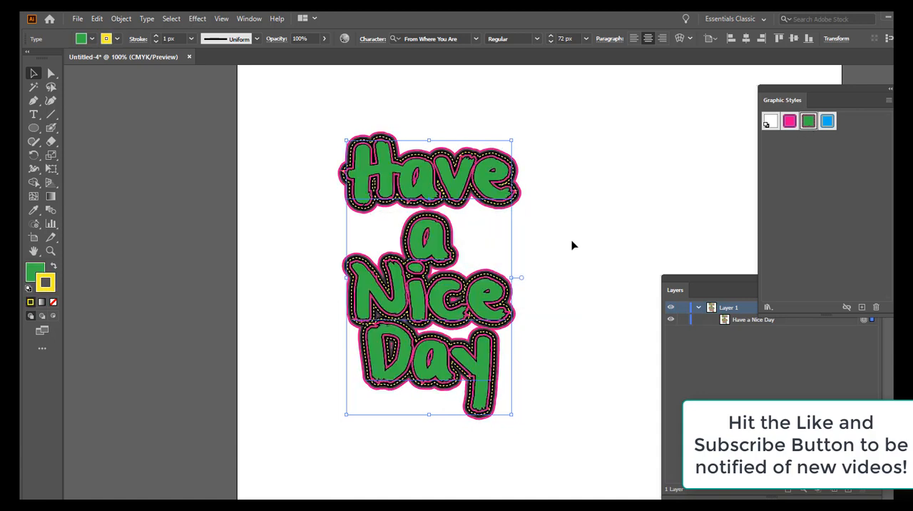
left_click(576, 240)
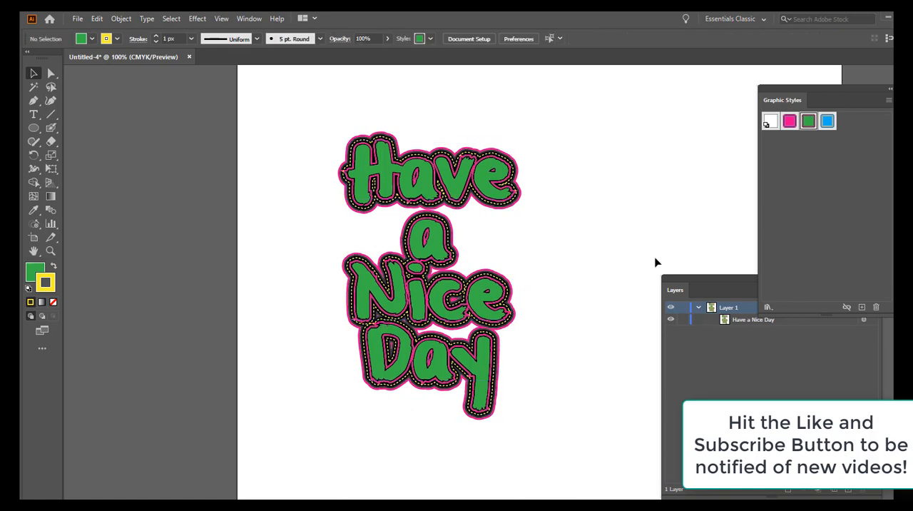
Step: Apply the saved blue graphic style to the "Have a Nice Day" text and clear the selection
left_click(500, 194)
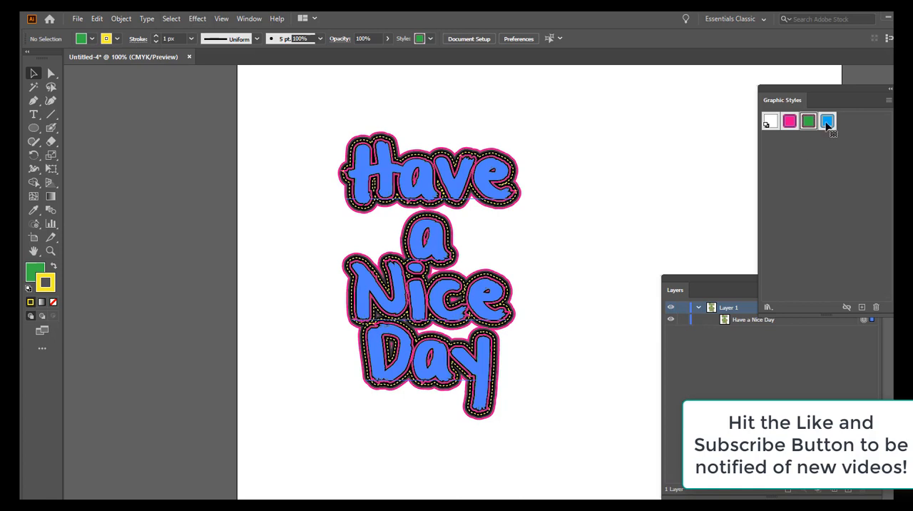
left_click(827, 123)
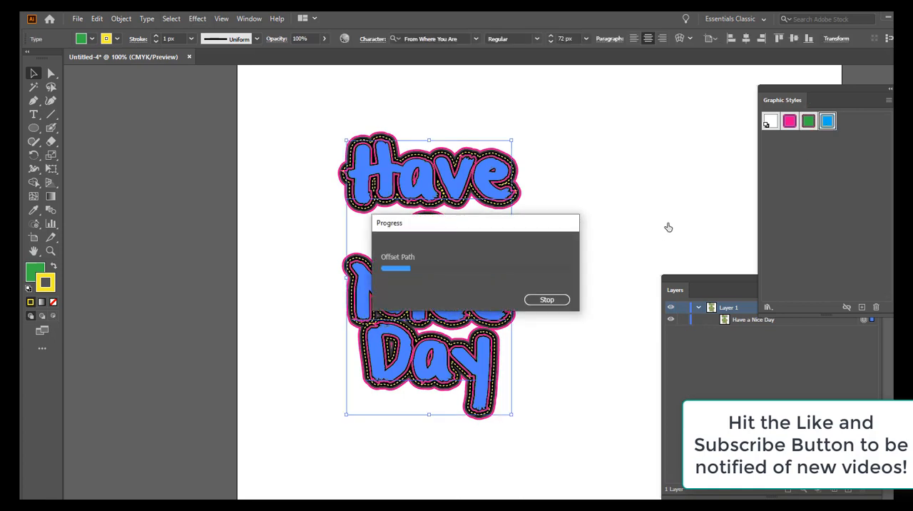
left_click(624, 234)
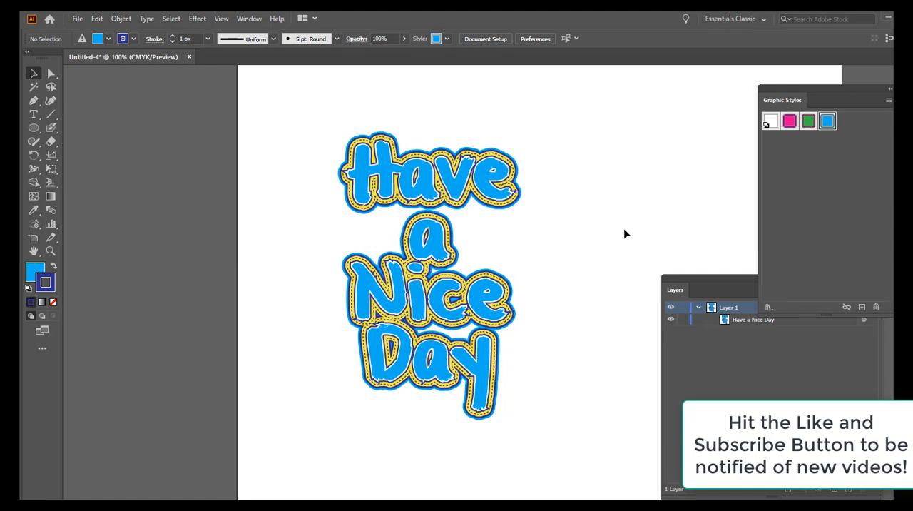